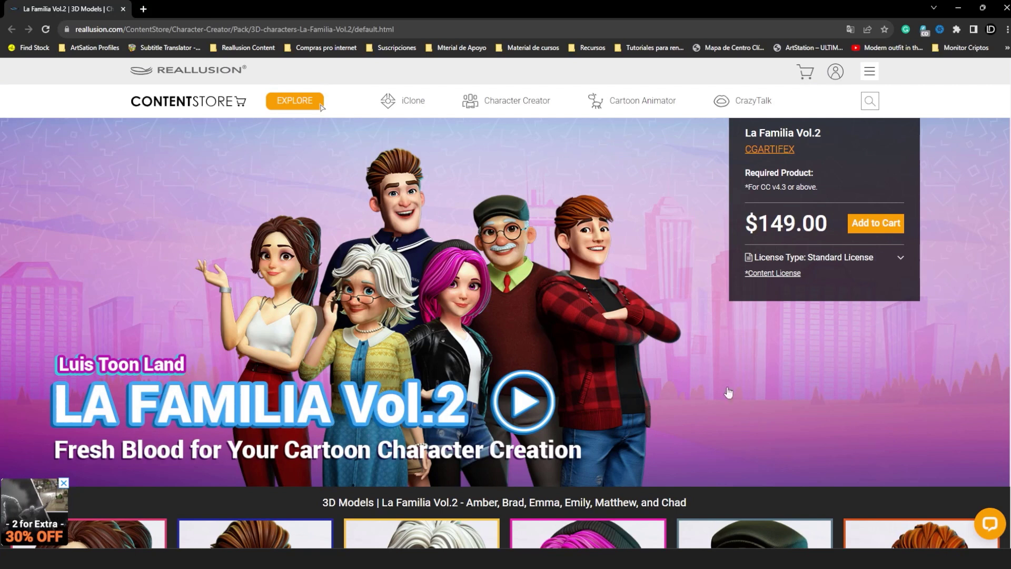
# - Find Chad among the La Familia Vol.2 characters and open his product page
pyautogui.scroll(-2, 545, 318)
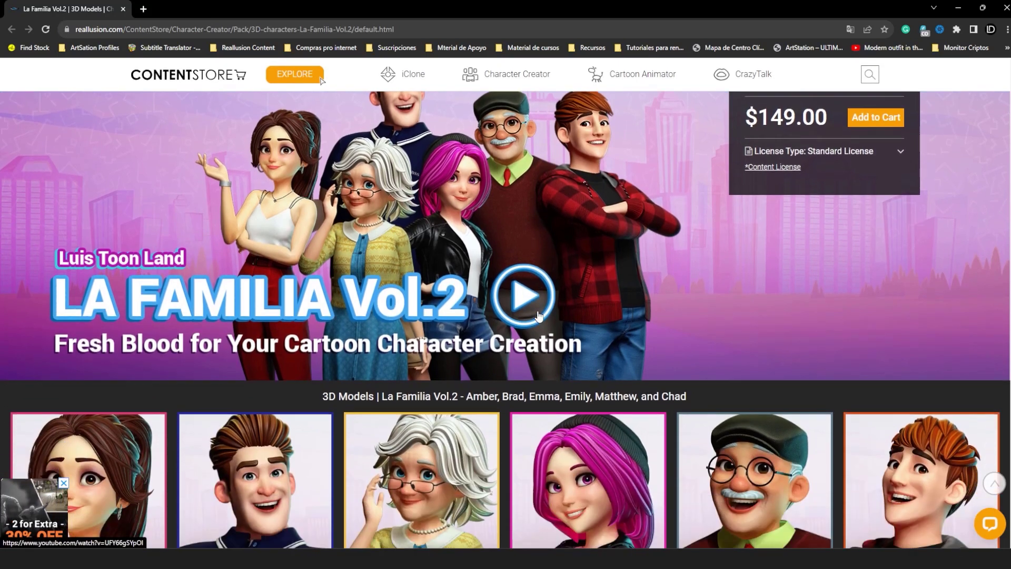
pyautogui.scroll(-3, 703, 303)
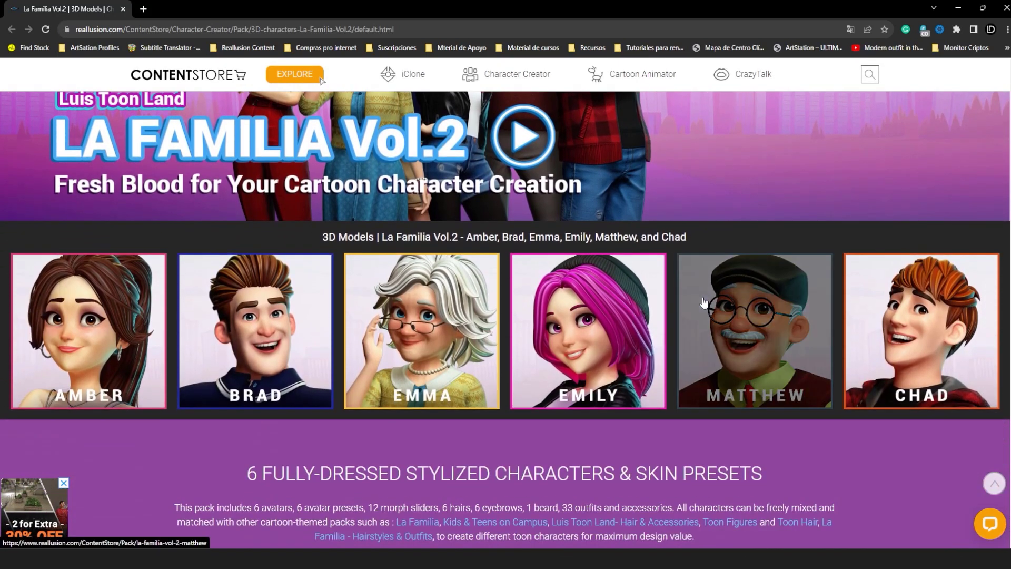
pyautogui.click(939, 351)
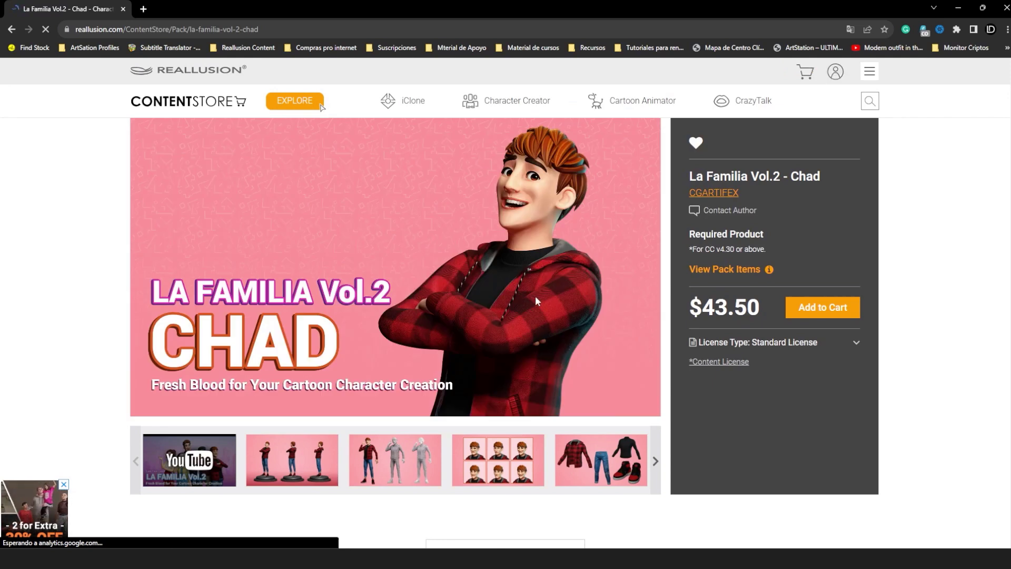
# - Look through Chad's preview gallery from the three-view render to the last concept image, and check the product description
pyautogui.scroll(-2, 683, 387)
pyautogui.scroll(2, 551, 270)
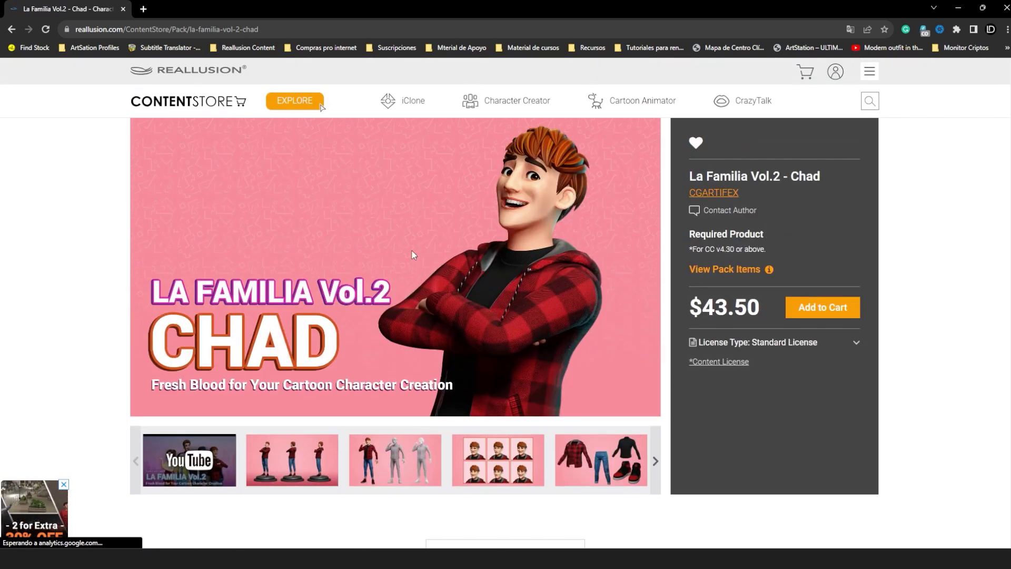
pyautogui.click(293, 472)
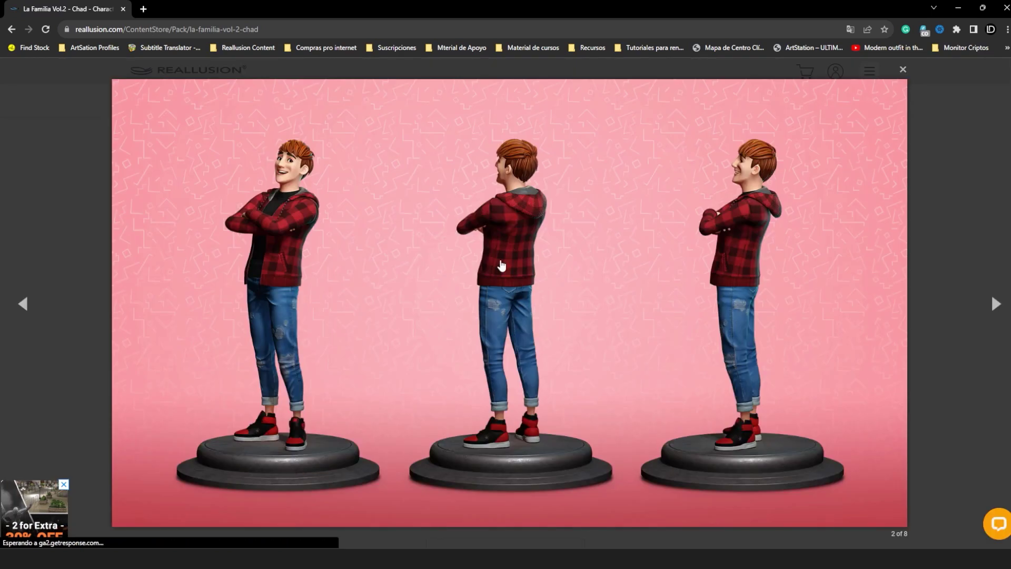
pyautogui.click(996, 306)
pyautogui.click(996, 305)
pyautogui.click(996, 305)
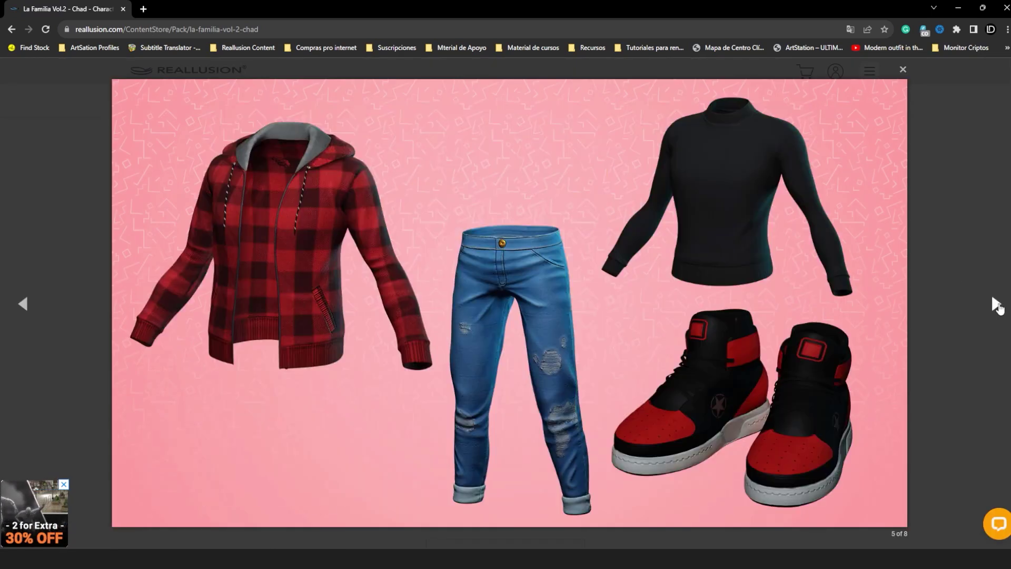
pyautogui.click(996, 305)
pyautogui.click(996, 305)
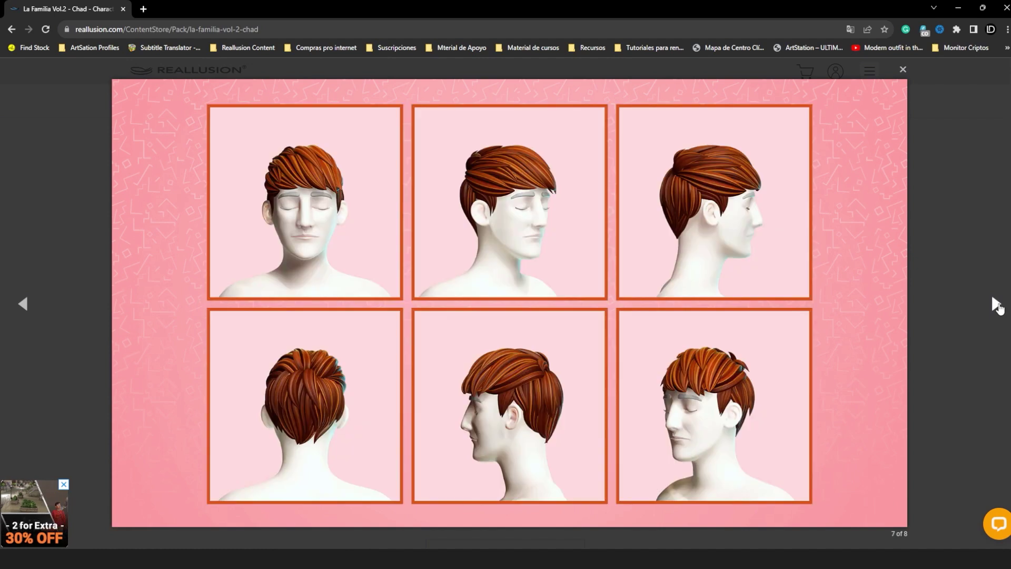
pyautogui.click(996, 306)
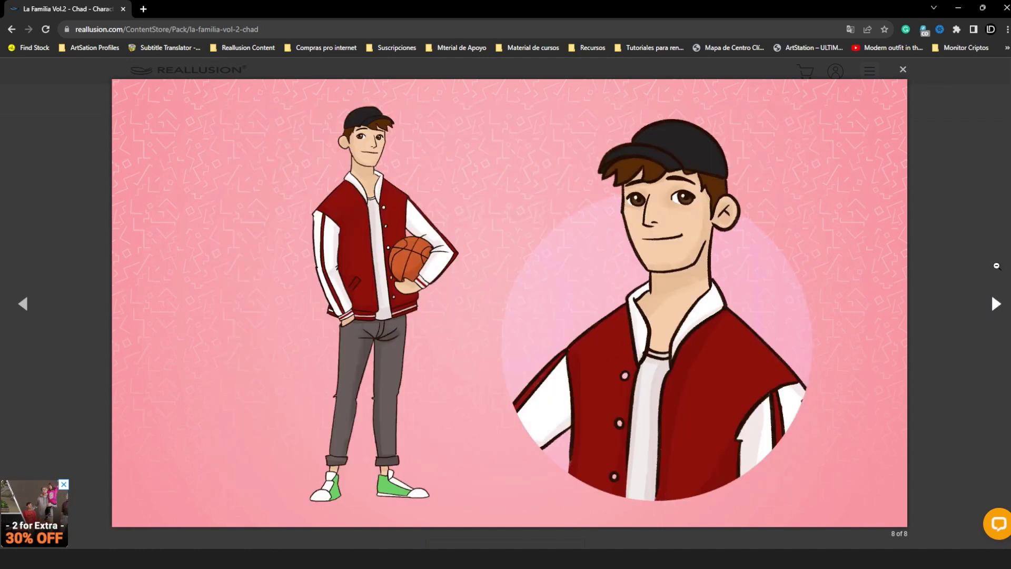
pyautogui.click(902, 70)
pyautogui.scroll(-3, 436, 292)
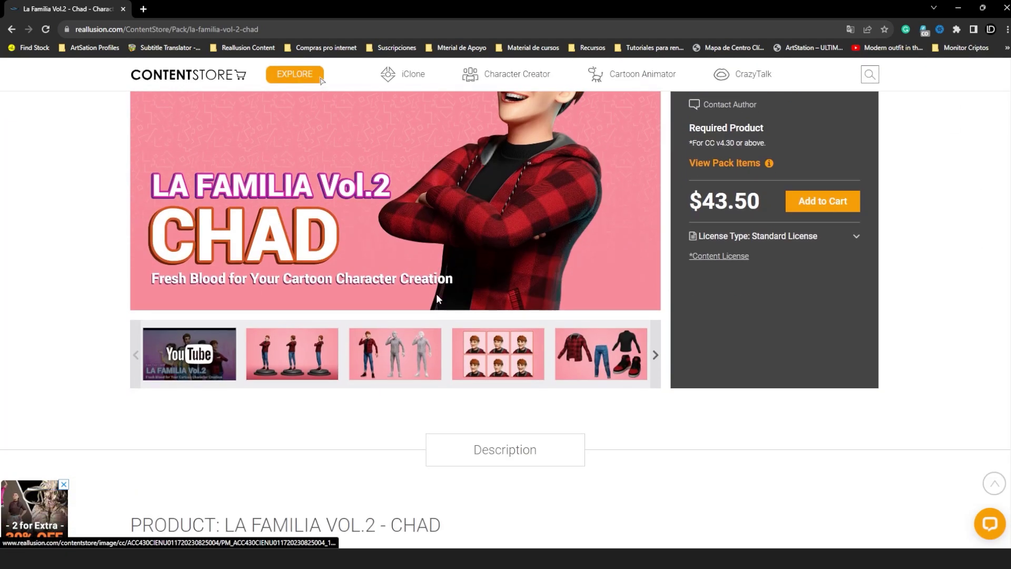
pyautogui.scroll(-3, 503, 271)
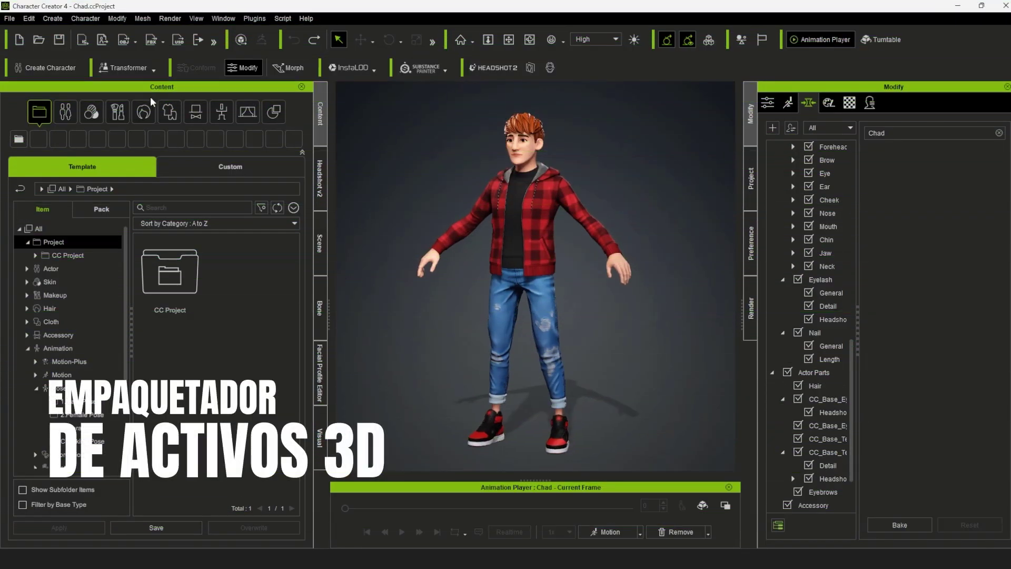
# - Switch to Character Creator and show the custom pants in the Cloth content
pyautogui.click(169, 111)
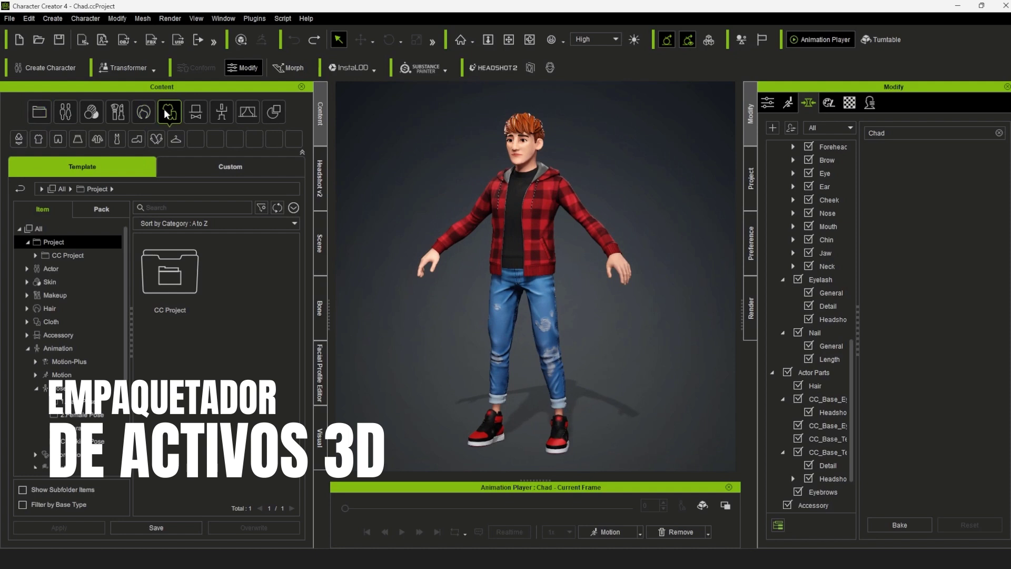
pyautogui.click(57, 139)
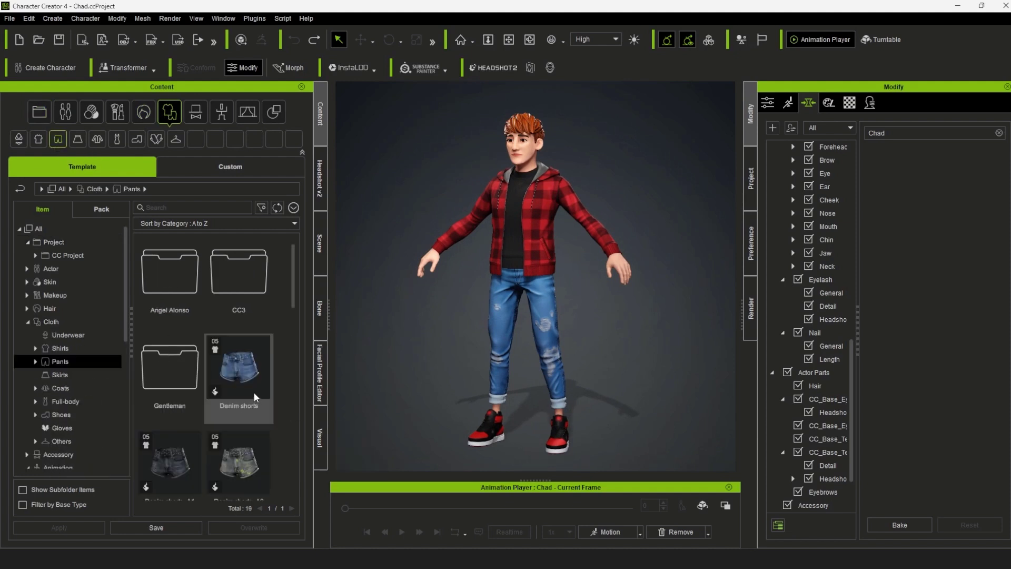
pyautogui.click(230, 166)
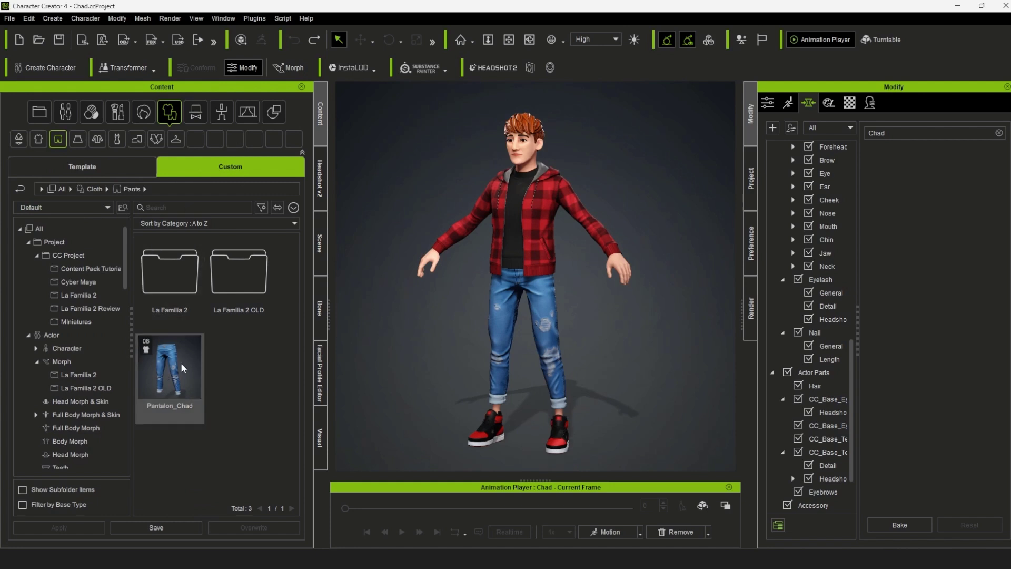
pyautogui.rightClick(175, 379)
pyautogui.click(236, 180)
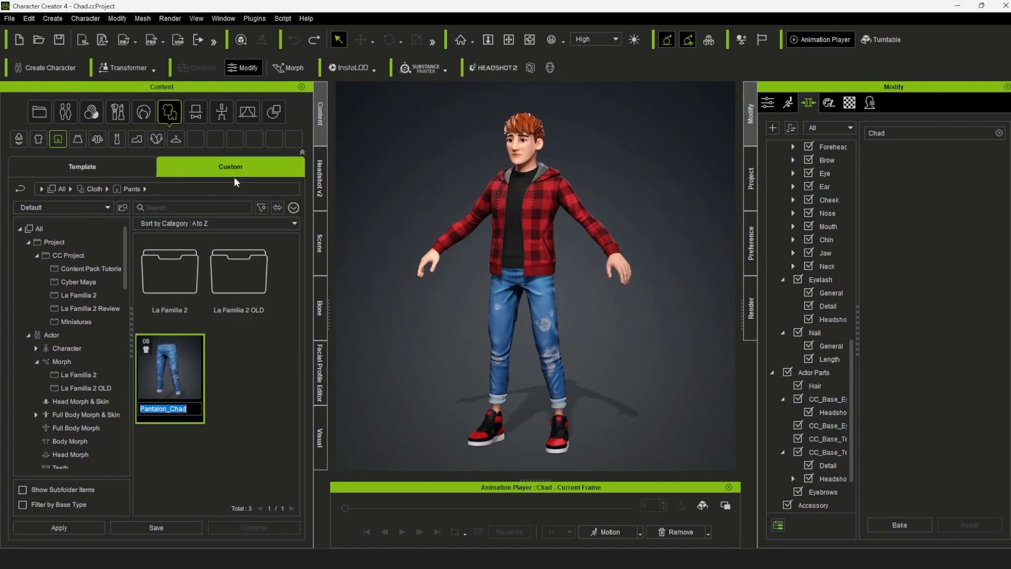
pyautogui.click(231, 413)
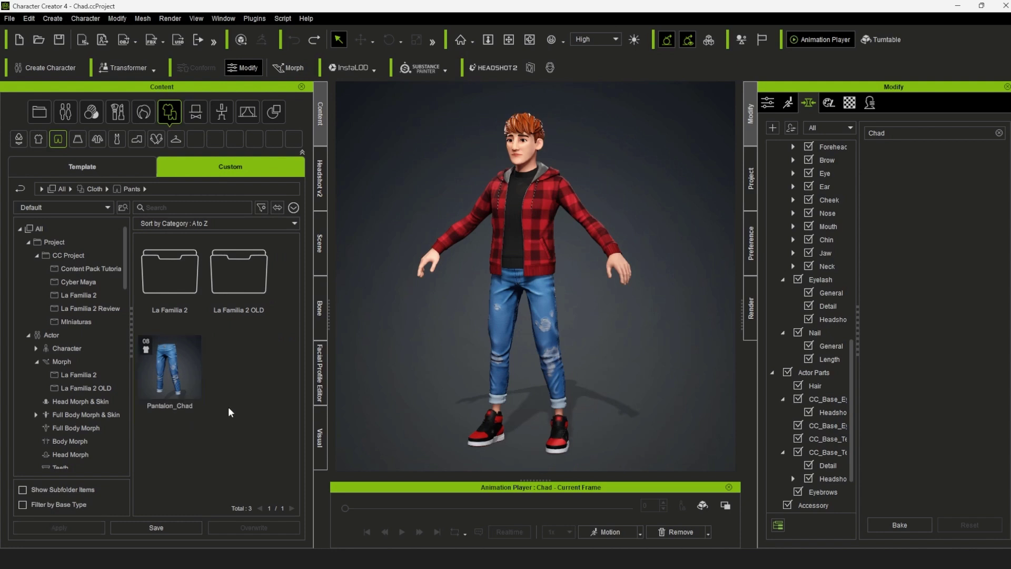
# - Check Chad's saved custom assets among the shoes, head accessories and hair elements
pyautogui.click(97, 139)
pyautogui.click(136, 138)
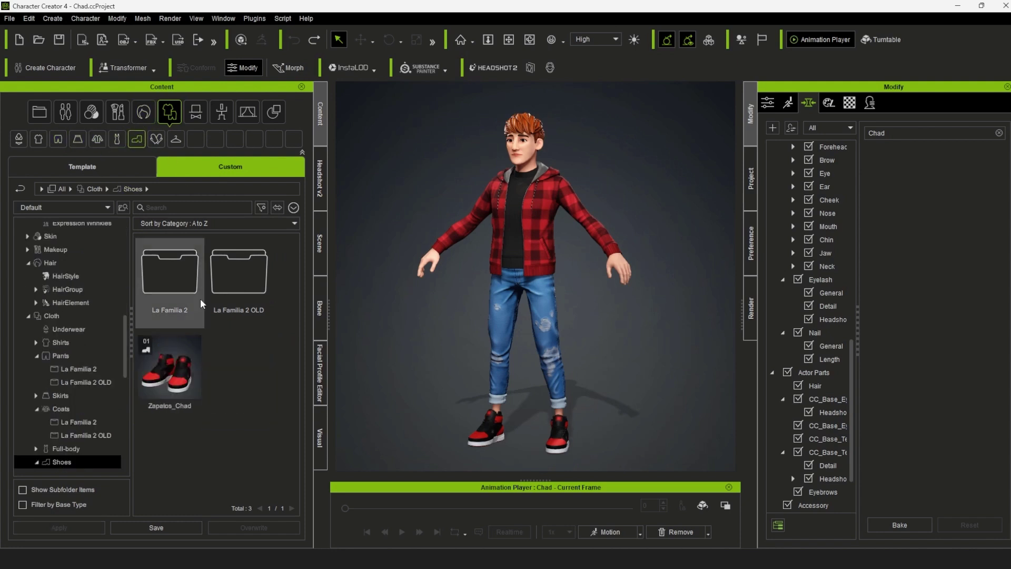
pyautogui.click(195, 112)
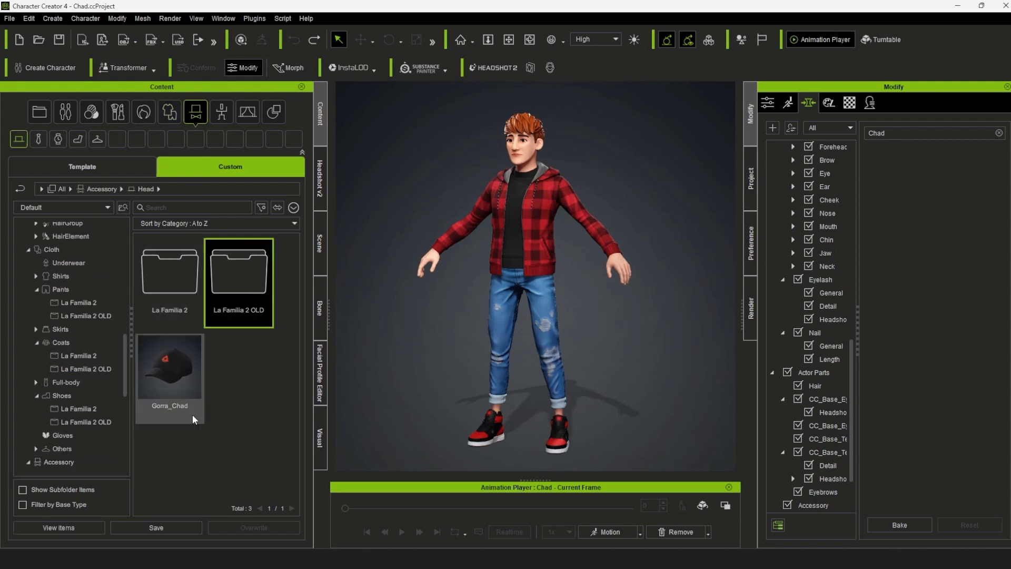
pyautogui.click(144, 112)
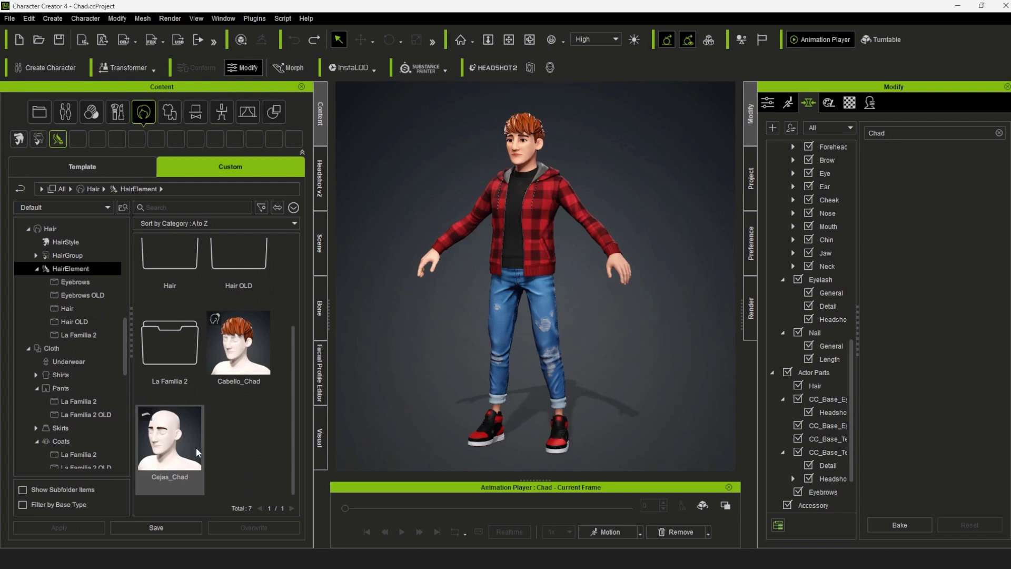
# - Apply the Stand Pose_M calibration pose from the template poses to the Chad character
pyautogui.click(221, 112)
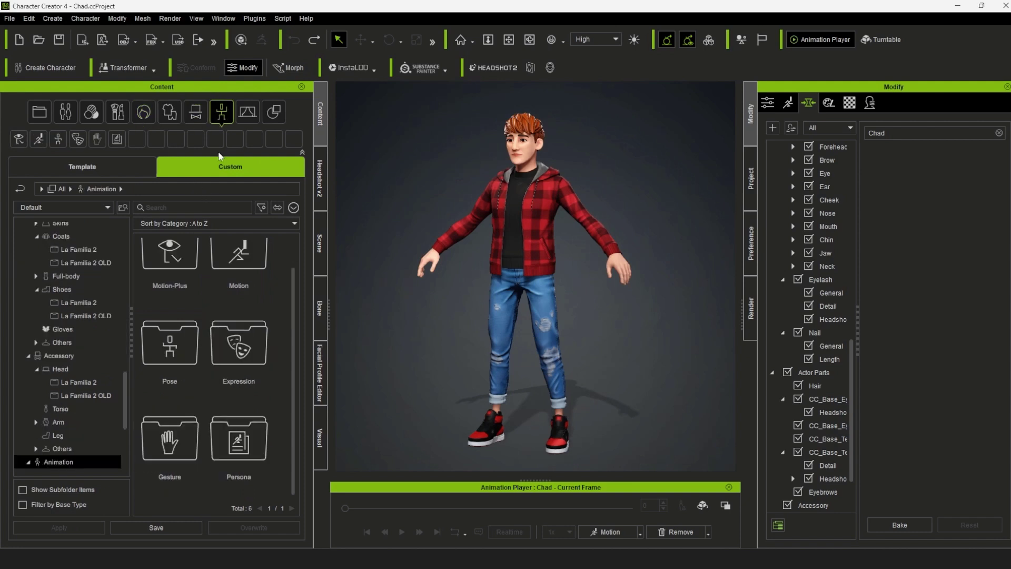
pyautogui.click(83, 166)
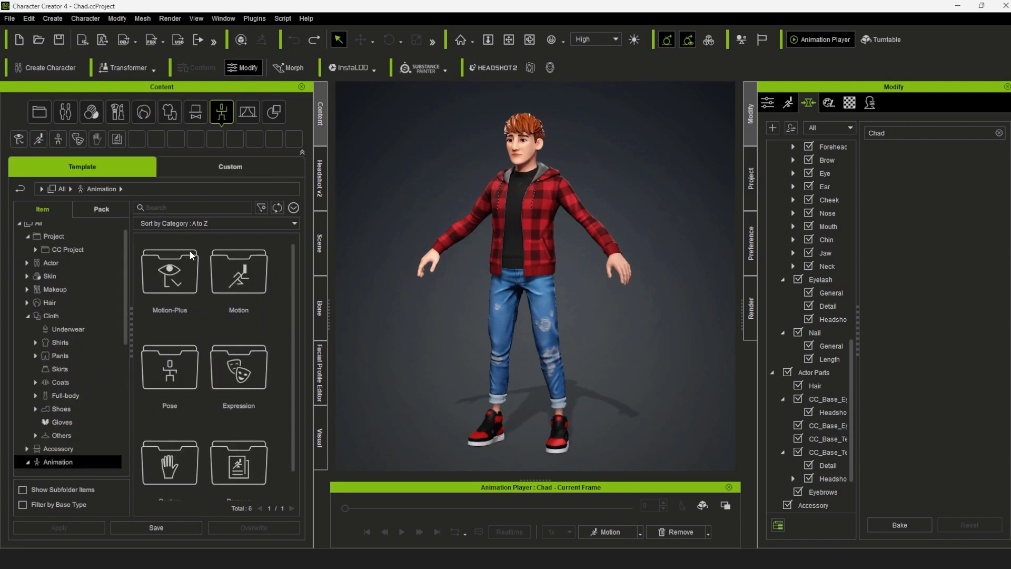
pyautogui.doubleClick(169, 363)
pyautogui.doubleClick(161, 369)
pyautogui.scroll(-1, 237, 400)
pyautogui.doubleClick(169, 437)
pyautogui.moveTo(581, 384); pyautogui.dragTo(511, 399)
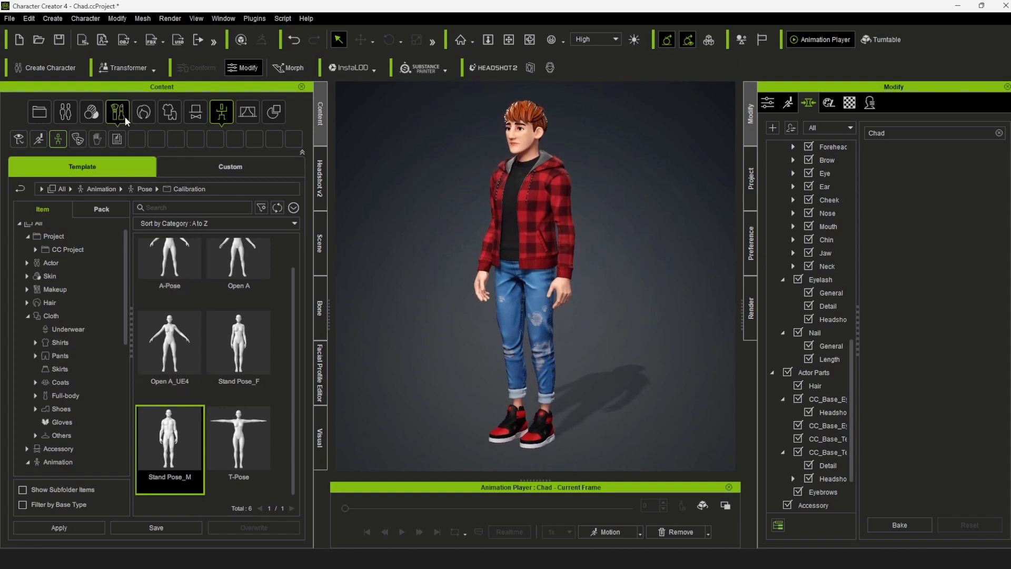
# - Save the posed character to the custom Actor content as an Actor/Character avatar named Chad
pyautogui.click(66, 113)
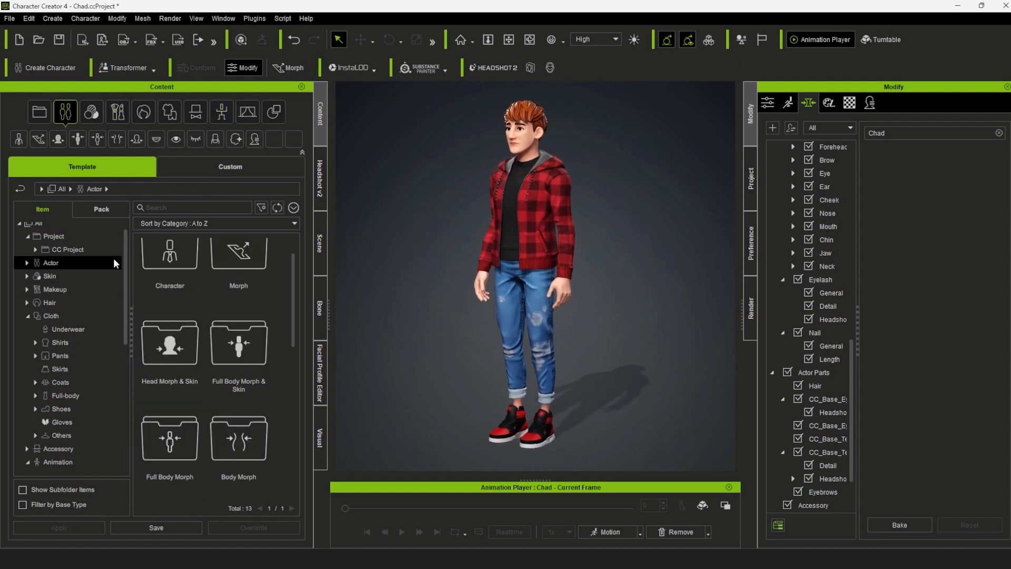
pyautogui.click(230, 166)
pyautogui.scroll(-5, 265, 391)
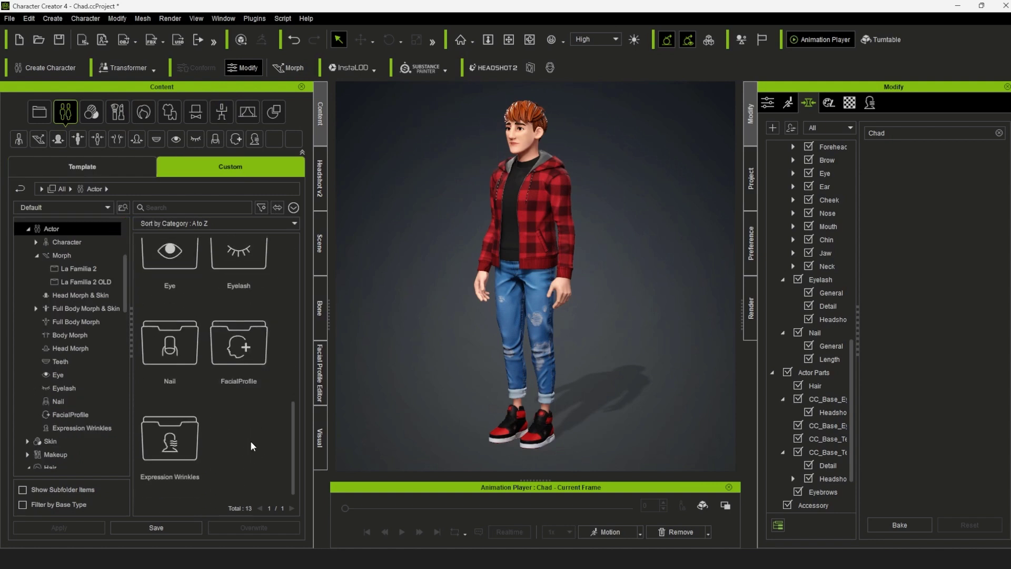
pyautogui.click(180, 528)
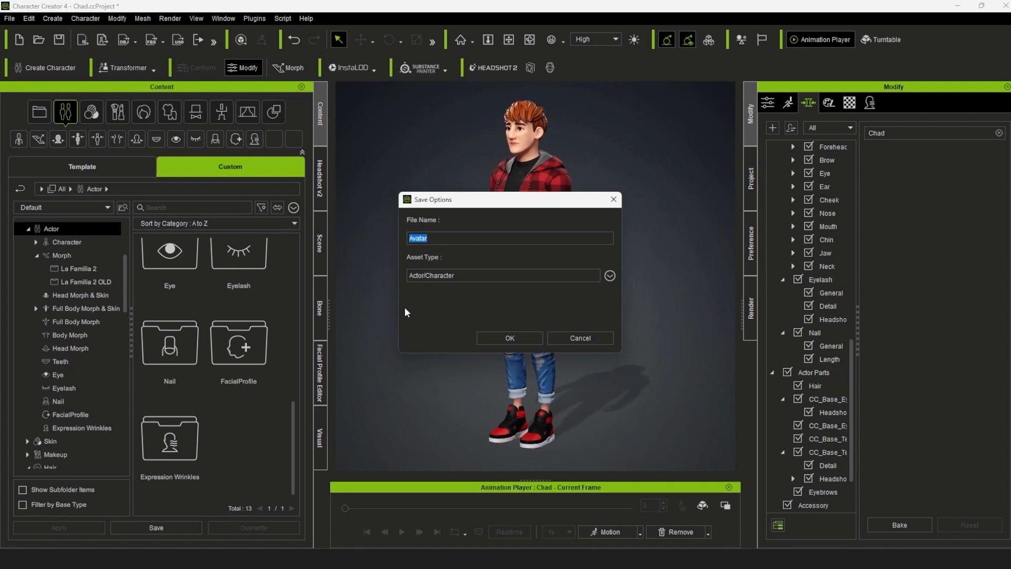
pyautogui.click(510, 337)
# - Open the custom Character folder and locate the saved Chad avatar
pyautogui.scroll(4, 253, 432)
pyautogui.scroll(3, 260, 432)
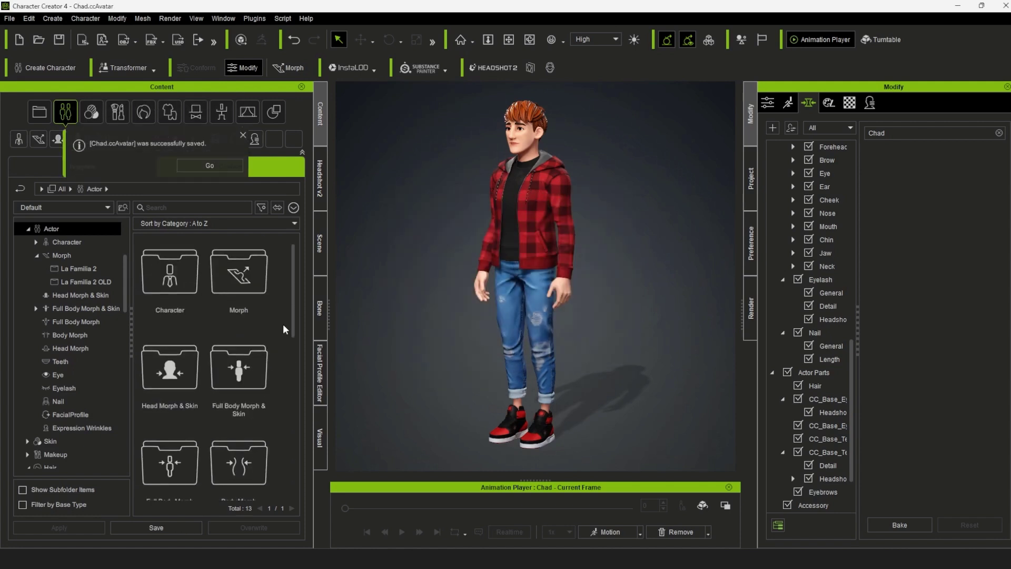
pyautogui.doubleClick(169, 287)
pyautogui.scroll(-1, 199, 421)
pyautogui.moveTo(161, 450); pyautogui.dragTo(407, 207)
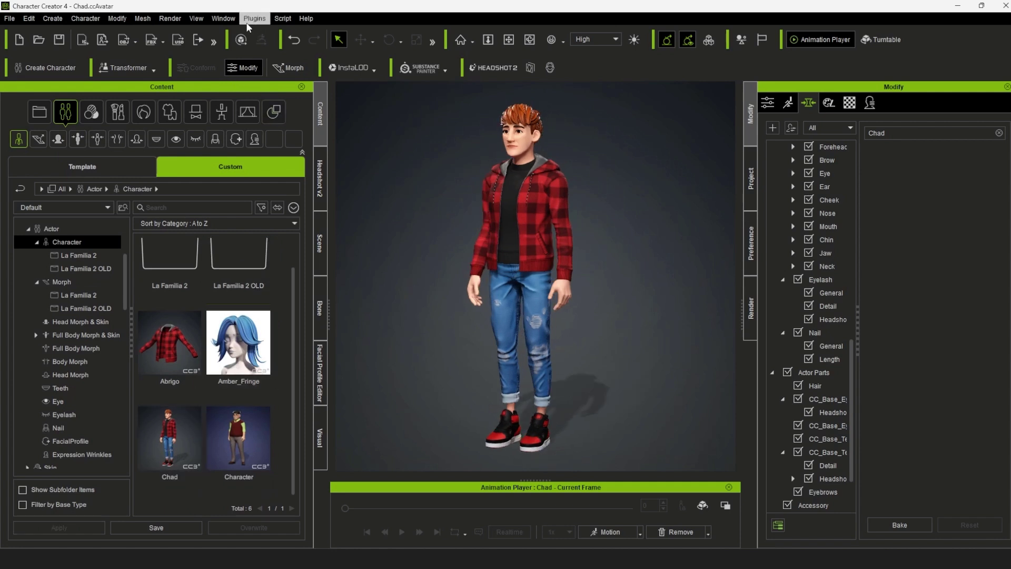
# - Show the Packager and widen it so more packs fit per row
pyautogui.click(218, 20)
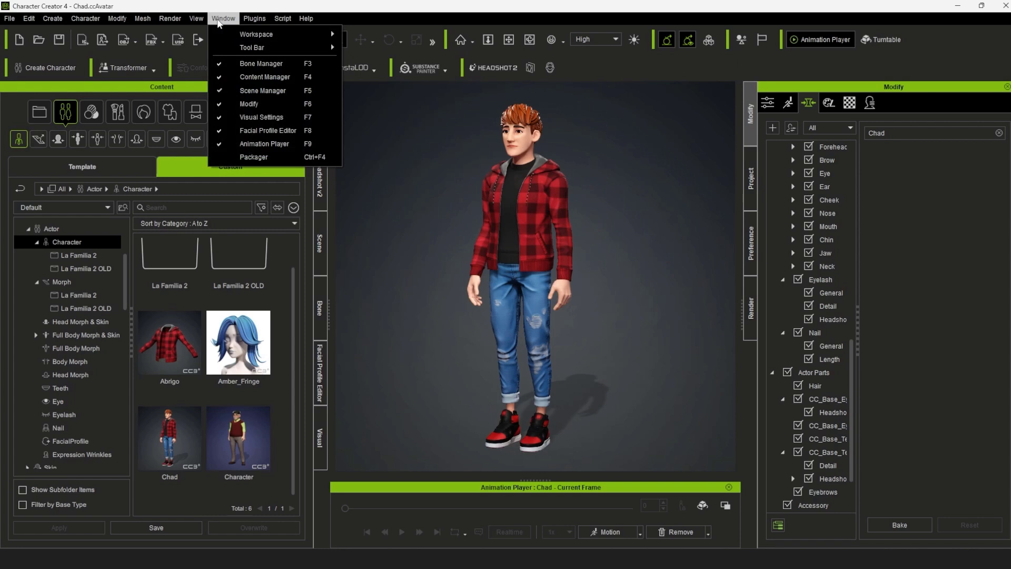
pyautogui.click(258, 157)
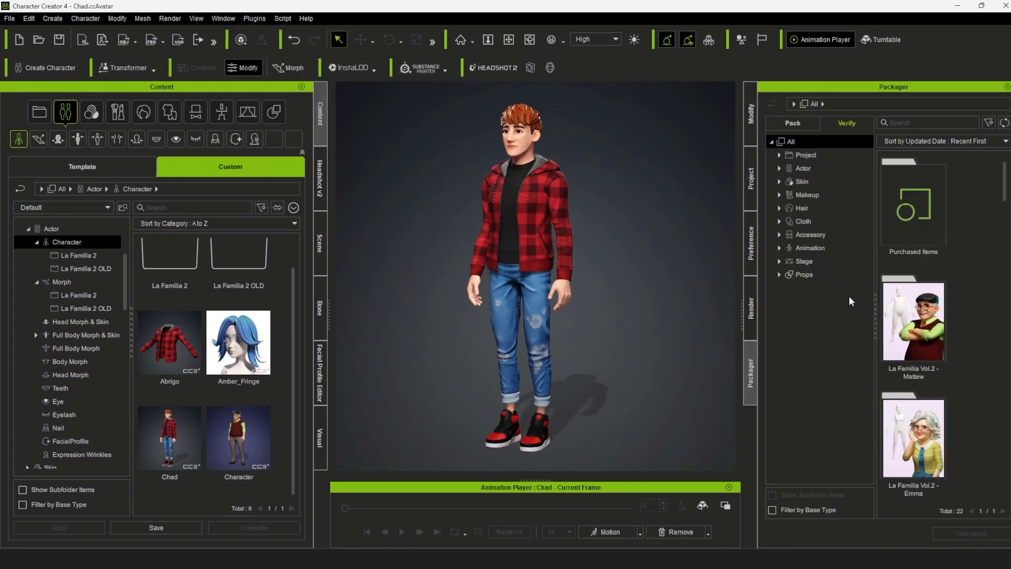
pyautogui.moveTo(742, 315); pyautogui.dragTo(699, 318)
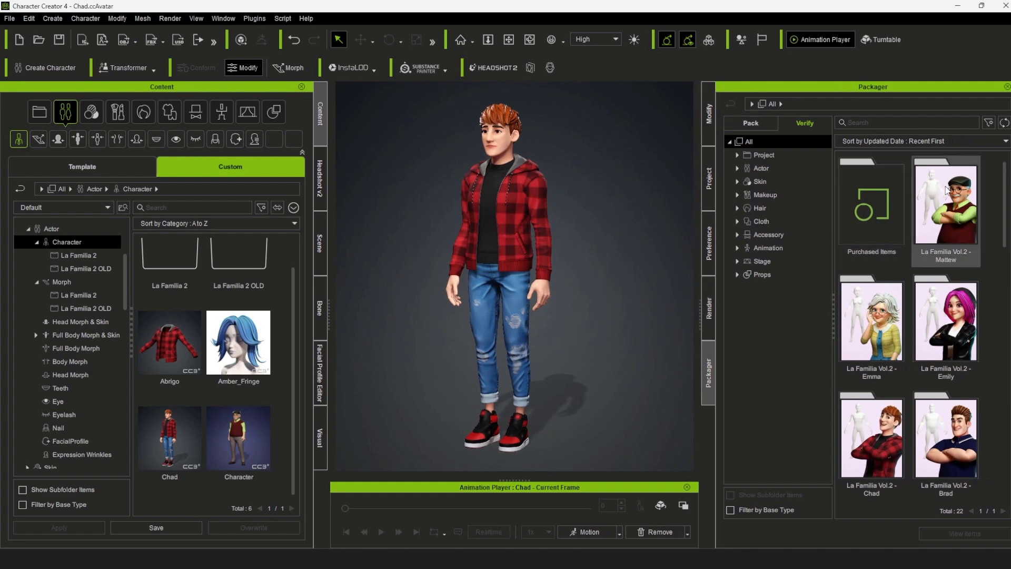
# - Create a new custom content pack named CHAD in the Packager
pyautogui.click(748, 123)
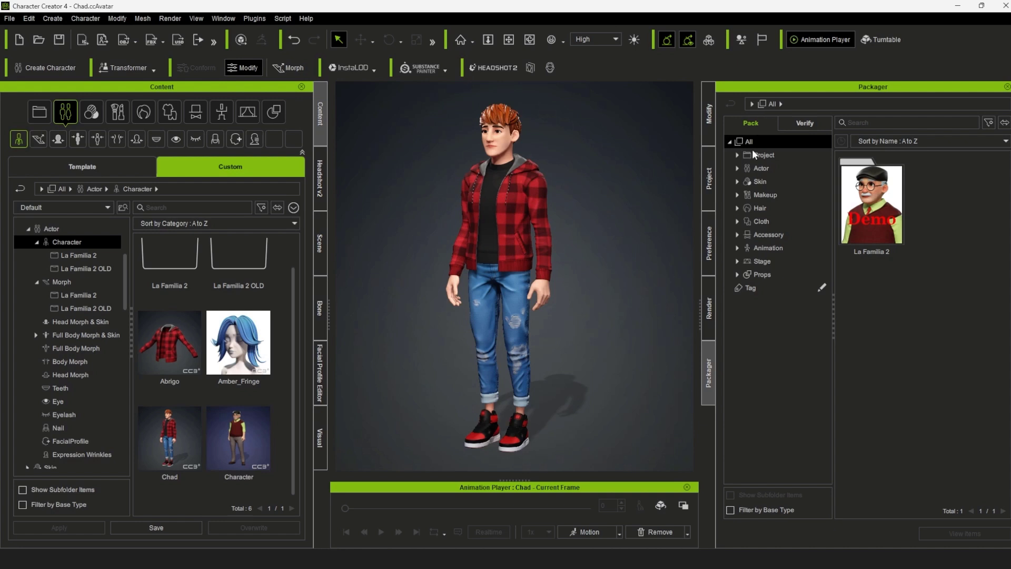
pyautogui.rightClick(882, 296)
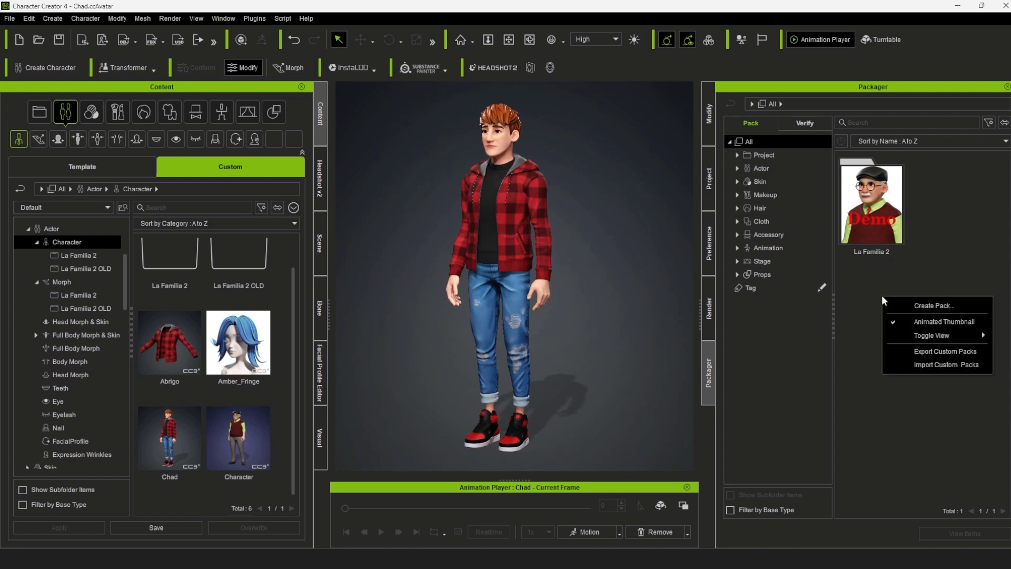
pyautogui.click(937, 306)
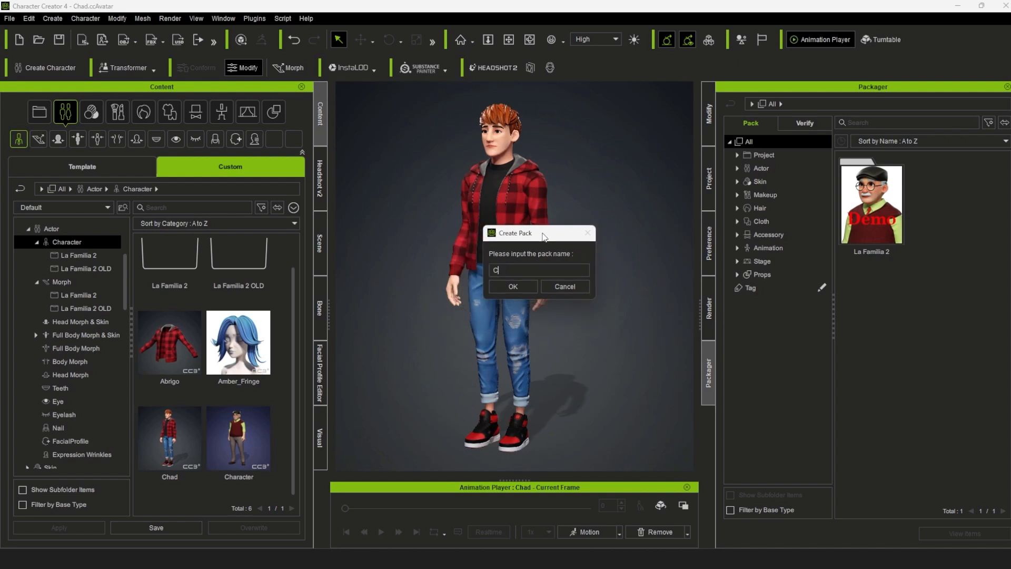
pyautogui.write('CHAD')
pyautogui.click(513, 286)
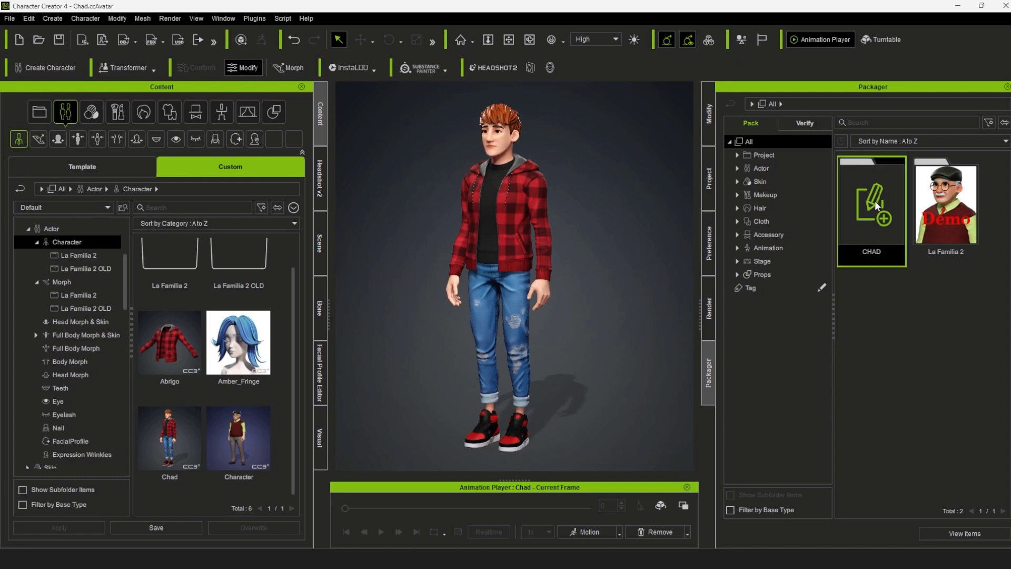
# - Open the CHAD pack and add the saved Chad avatar to it
pyautogui.doubleClick(874, 201)
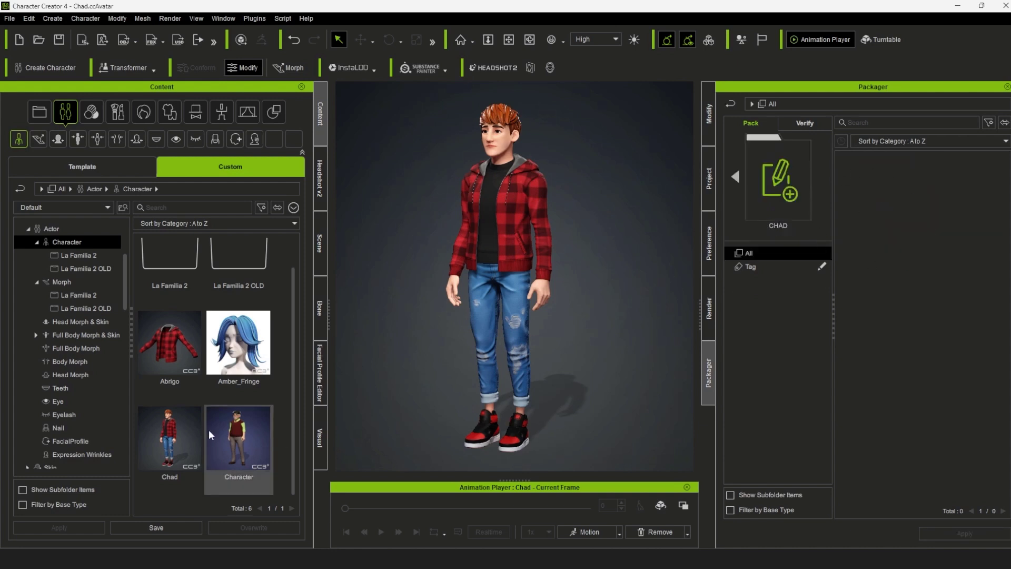
pyautogui.moveTo(170, 434); pyautogui.dragTo(886, 213)
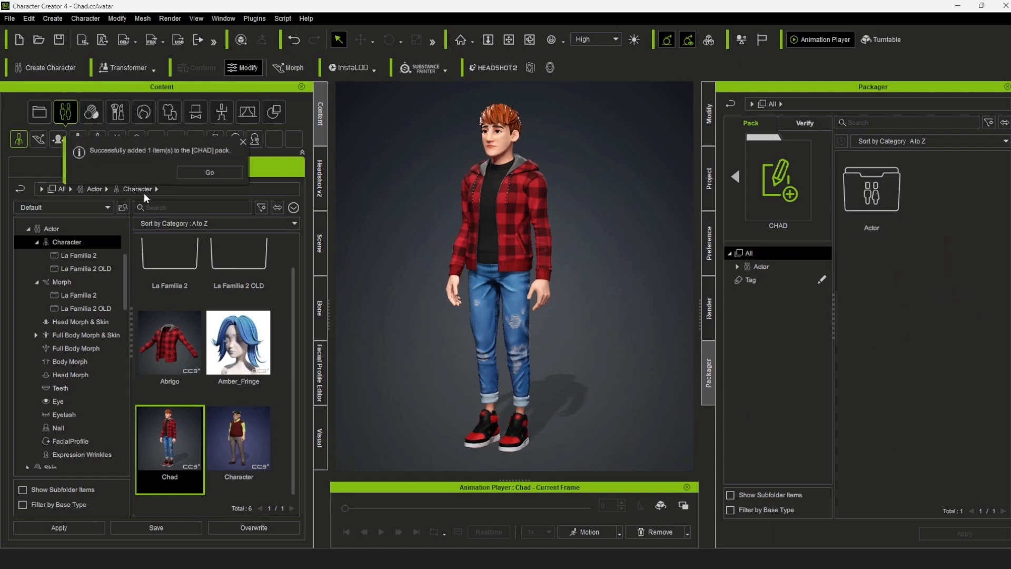
# - Look up the character's morph sliders matching chad and add the custom chad_cabeza and chad_cuerpo morphs to the CHAD pack
pyautogui.click(242, 141)
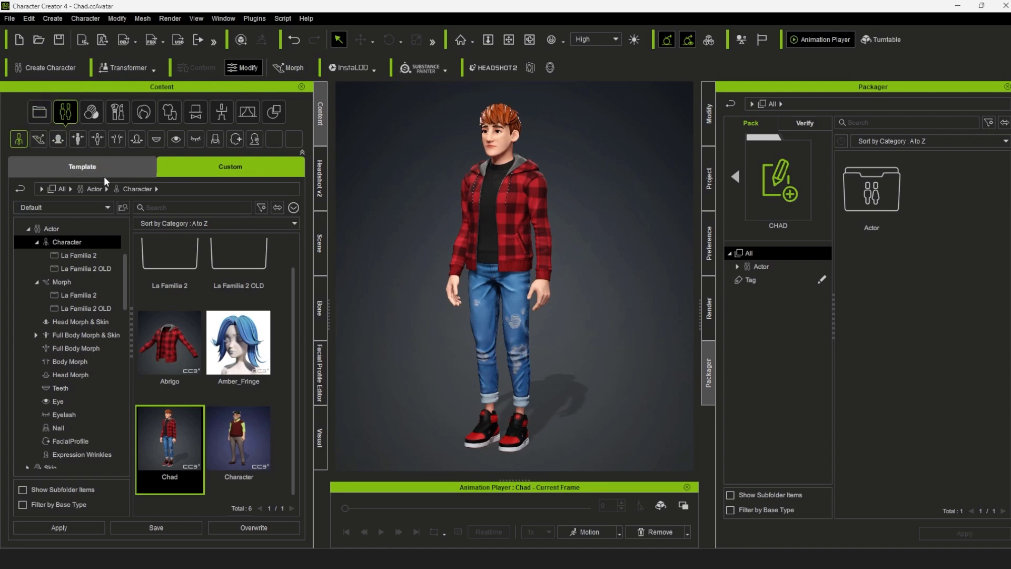
pyautogui.click(74, 282)
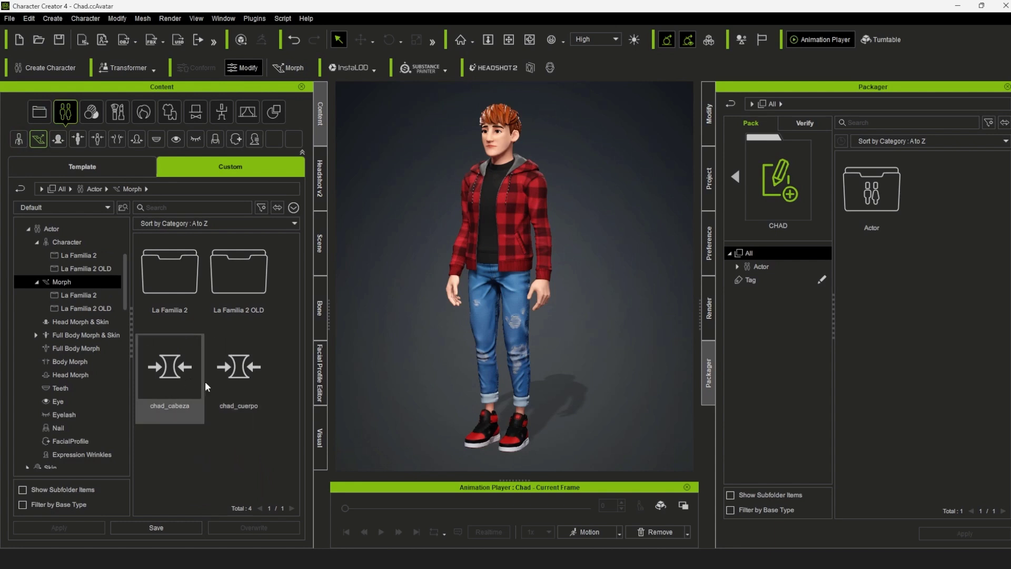
pyautogui.click(710, 120)
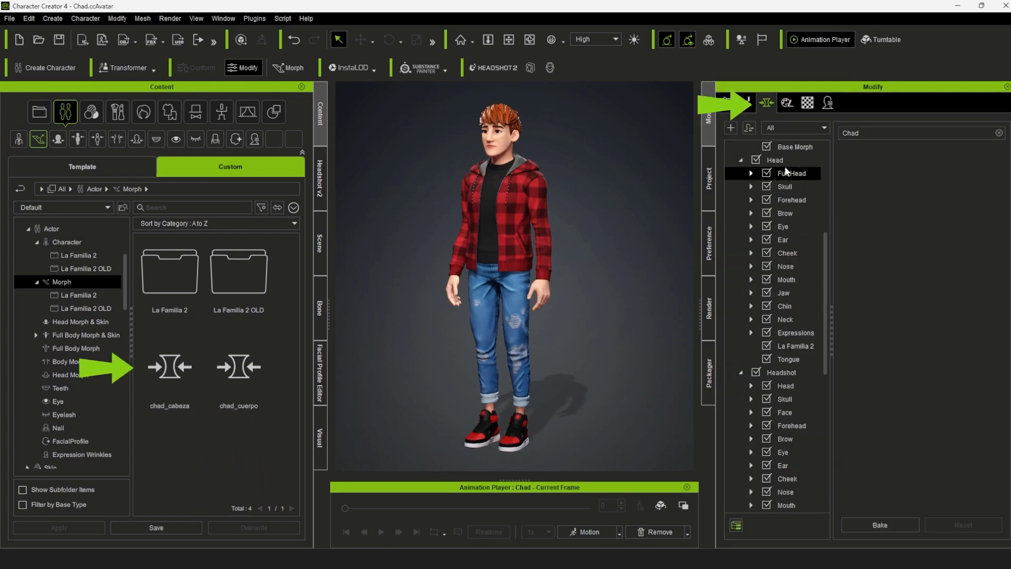
pyautogui.click(797, 173)
pyautogui.write('chad')
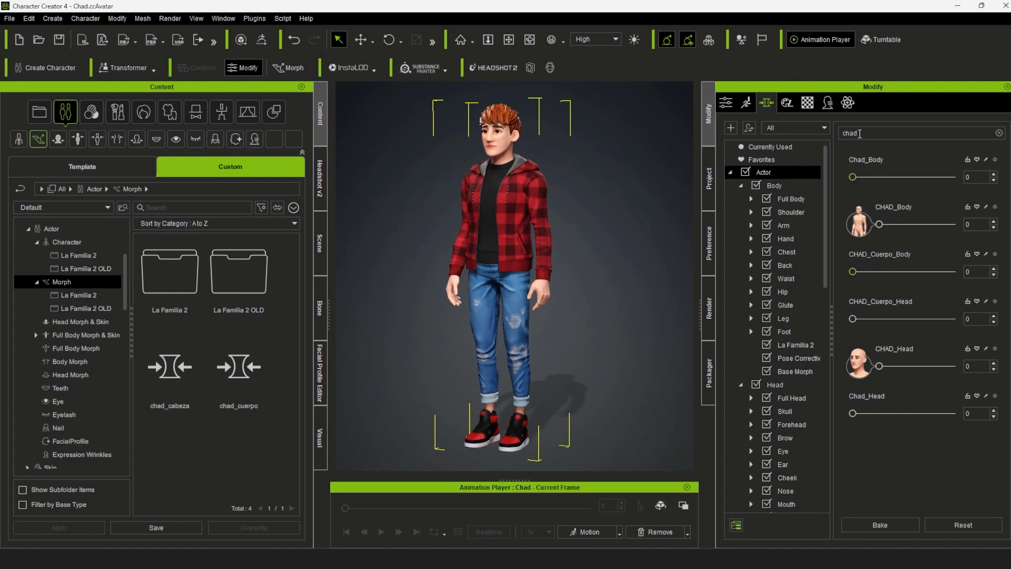
pyautogui.click(709, 374)
pyautogui.moveTo(219, 437); pyautogui.dragTo(888, 267)
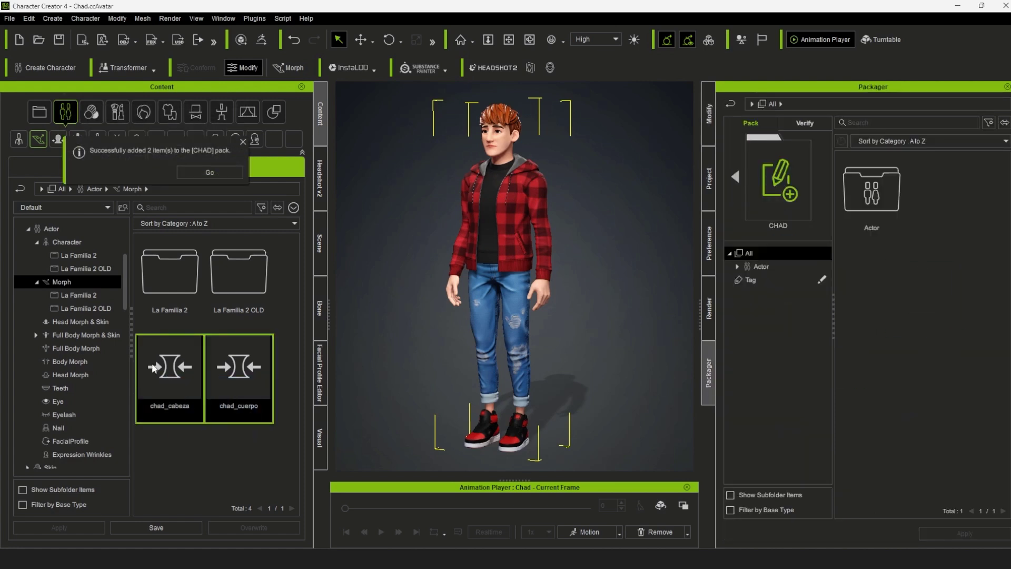
# - Add the custom hair elements Cabello_Chad and Cejas_Chad to the CHAD pack
pyautogui.click(144, 112)
pyautogui.click(174, 363)
pyautogui.scroll(-2, 262, 378)
pyautogui.click(239, 350)
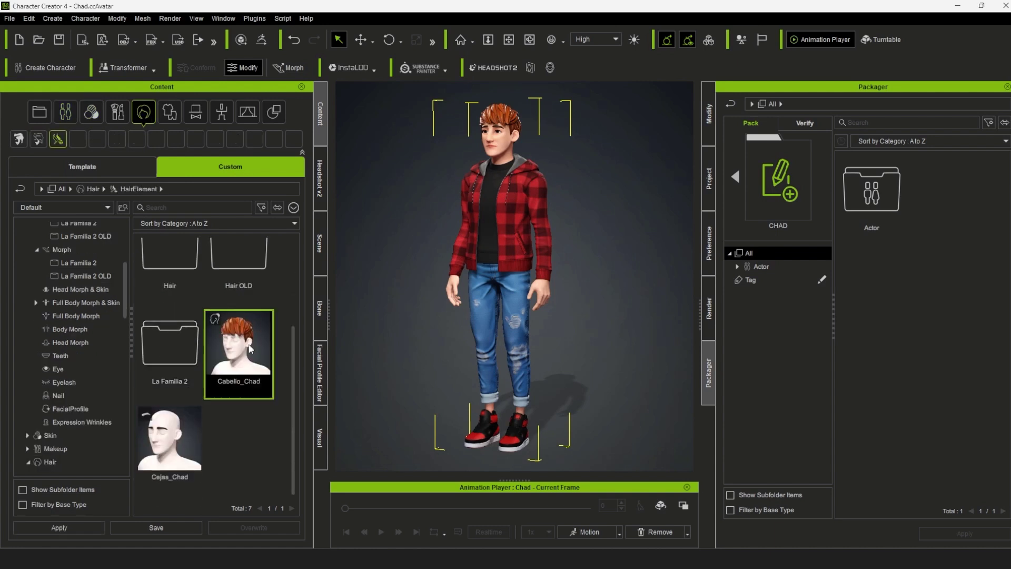
pyautogui.keyDown('ctrl'); pyautogui.click(170, 447); pyautogui.keyUp('ctrl')
pyautogui.moveTo(350, 363); pyautogui.dragTo(901, 267)
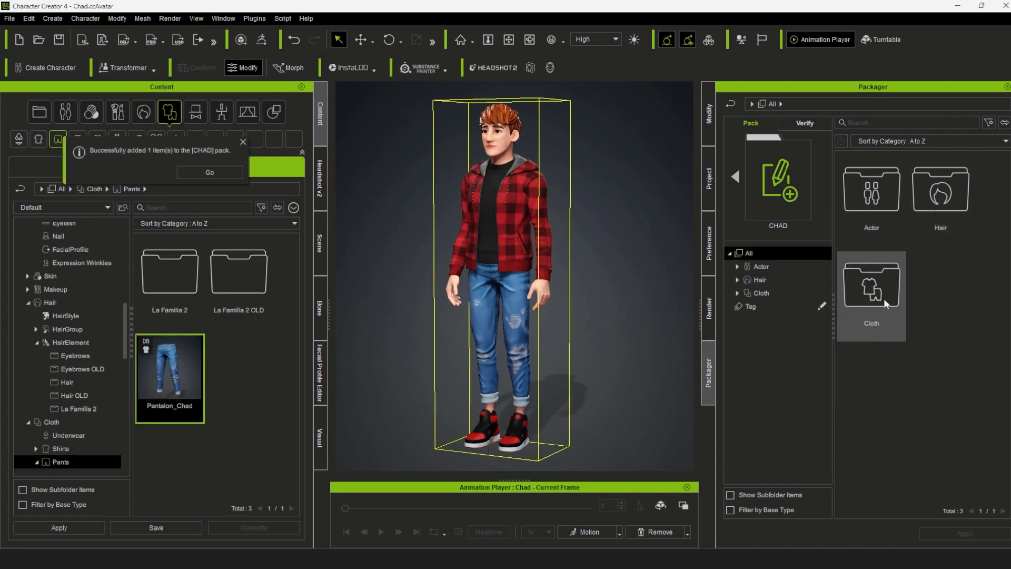
# - Add the custom coats Abrigo_Chad and Buzo_Chad to the CHAD pack
pyautogui.click(254, 400)
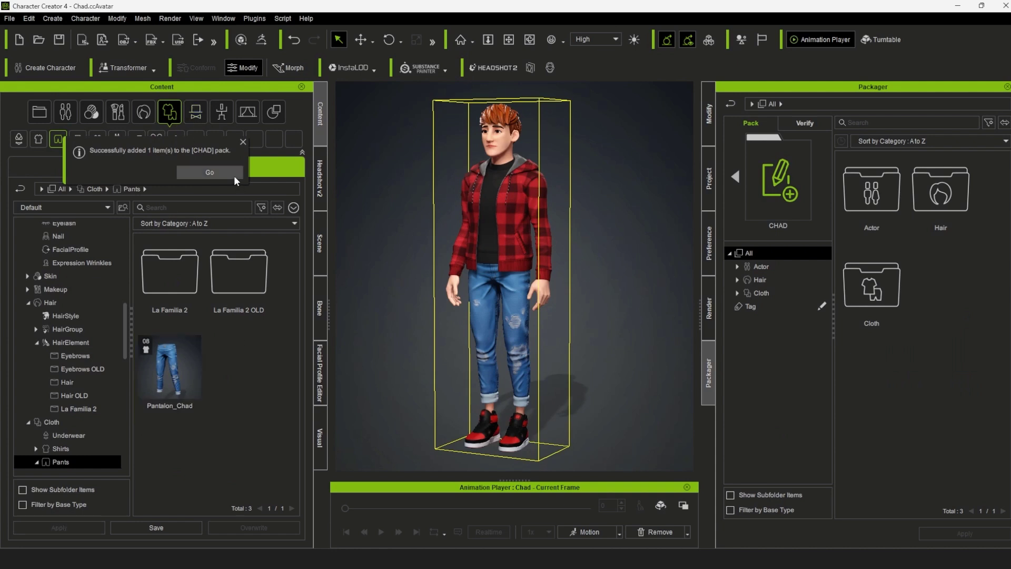
pyautogui.click(243, 142)
pyautogui.click(98, 139)
pyautogui.moveTo(257, 453); pyautogui.dragTo(886, 348)
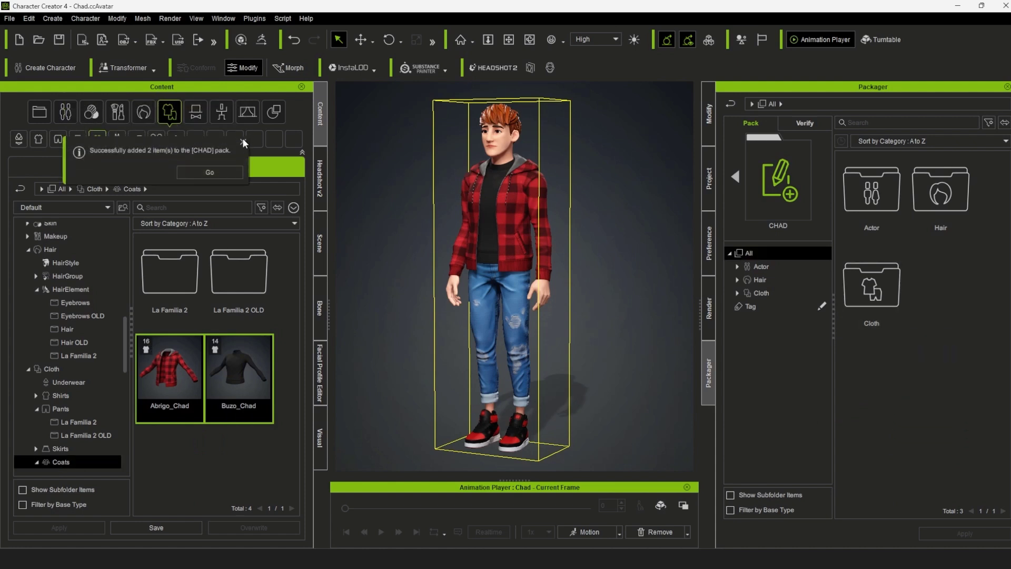
pyautogui.click(242, 141)
# - Add the custom shoes Zapatos_Chad and the head accessory Gorra_Chad to the CHAD pack
pyautogui.click(136, 139)
pyautogui.moveTo(170, 377); pyautogui.dragTo(893, 319)
pyautogui.click(243, 140)
pyautogui.click(196, 112)
pyautogui.doubleClick(170, 271)
pyautogui.moveTo(169, 376); pyautogui.dragTo(894, 341)
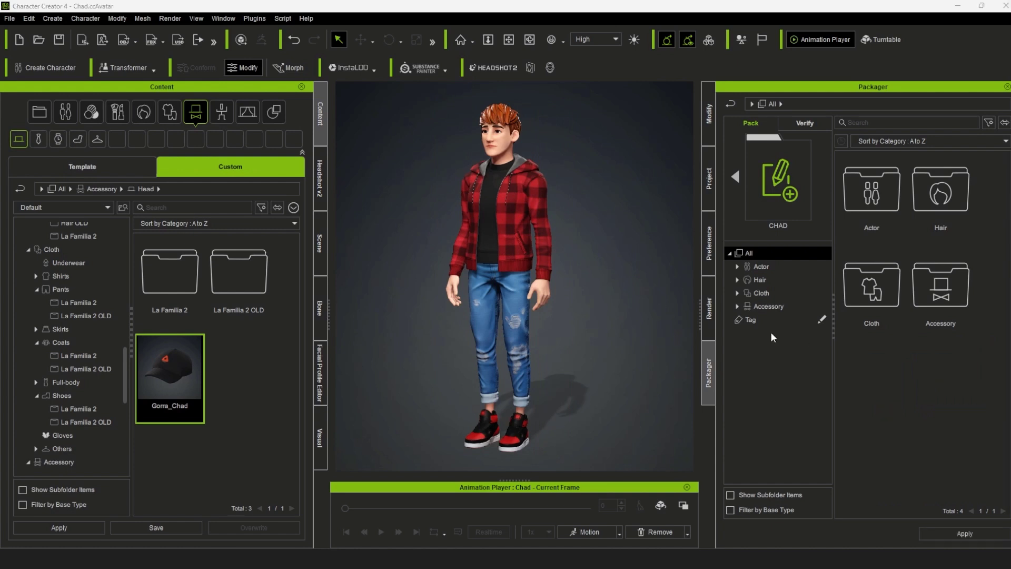
# - Create a CGARTIFEX subfolder in the pack's Actor > Character folder and move the Chad avatar into it
pyautogui.doubleClick(877, 198)
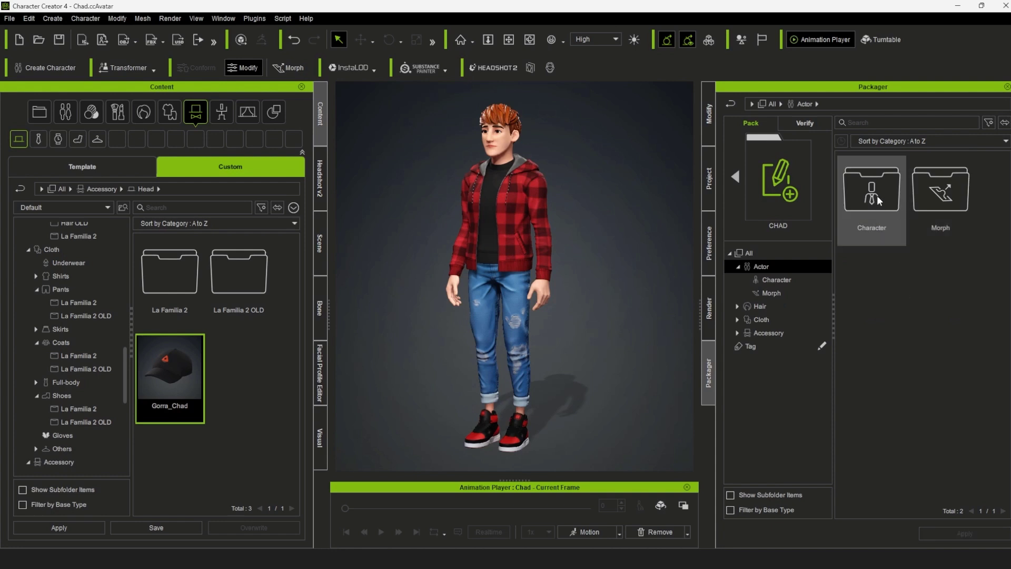
pyautogui.doubleClick(877, 195)
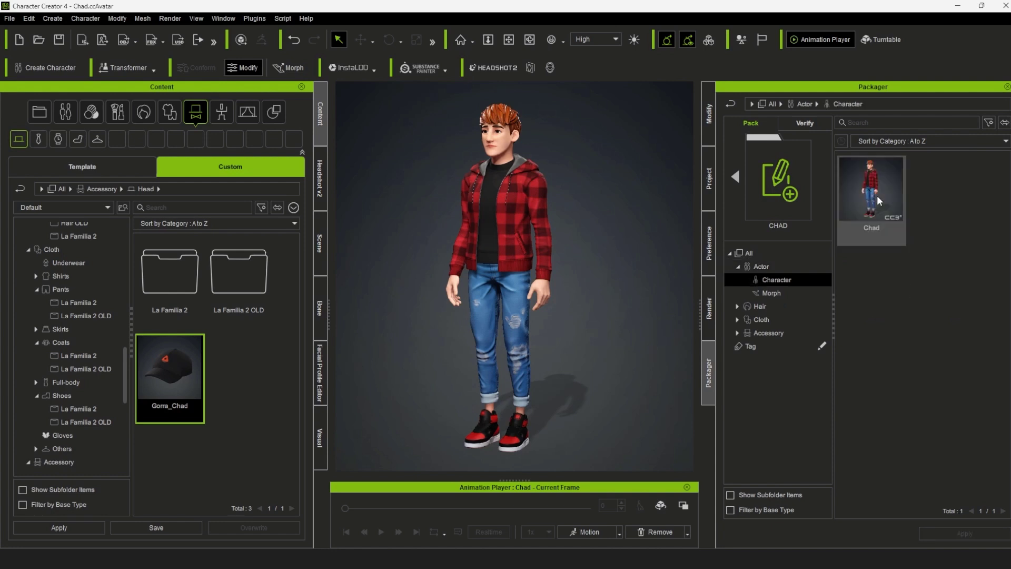
pyautogui.rightClick(869, 298)
pyautogui.click(915, 308)
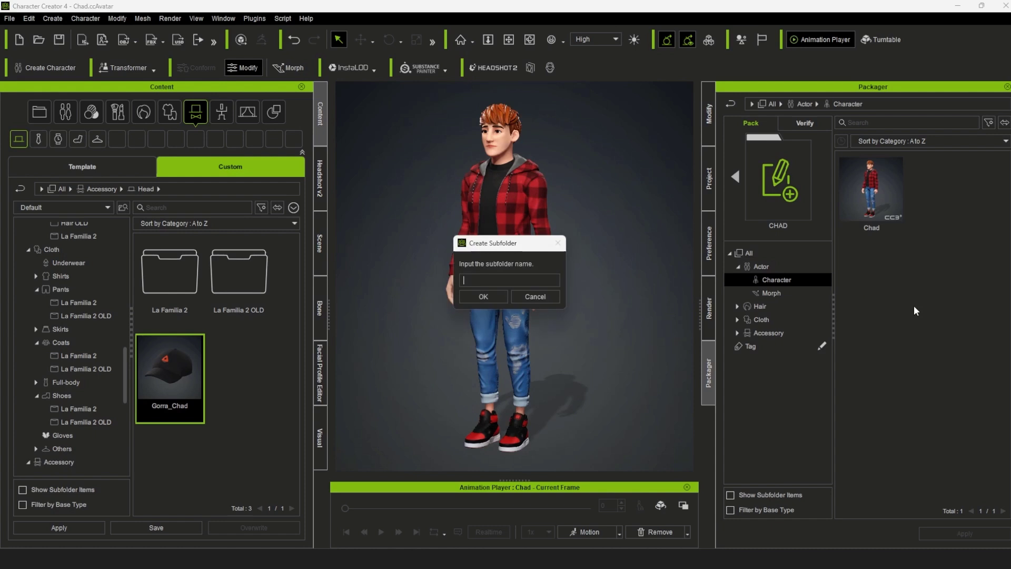
pyautogui.write('CGART')
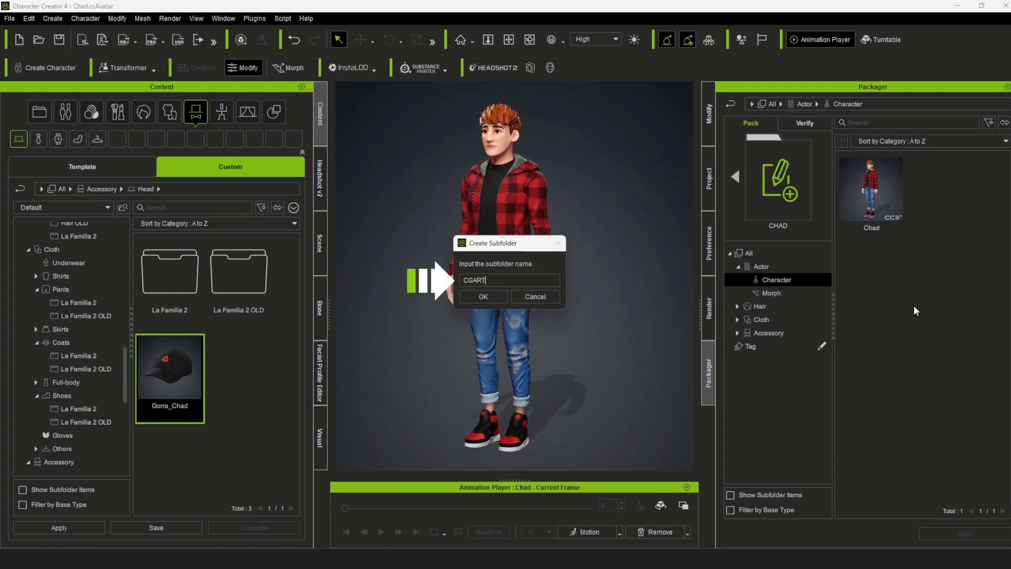
pyautogui.write('IFEX')
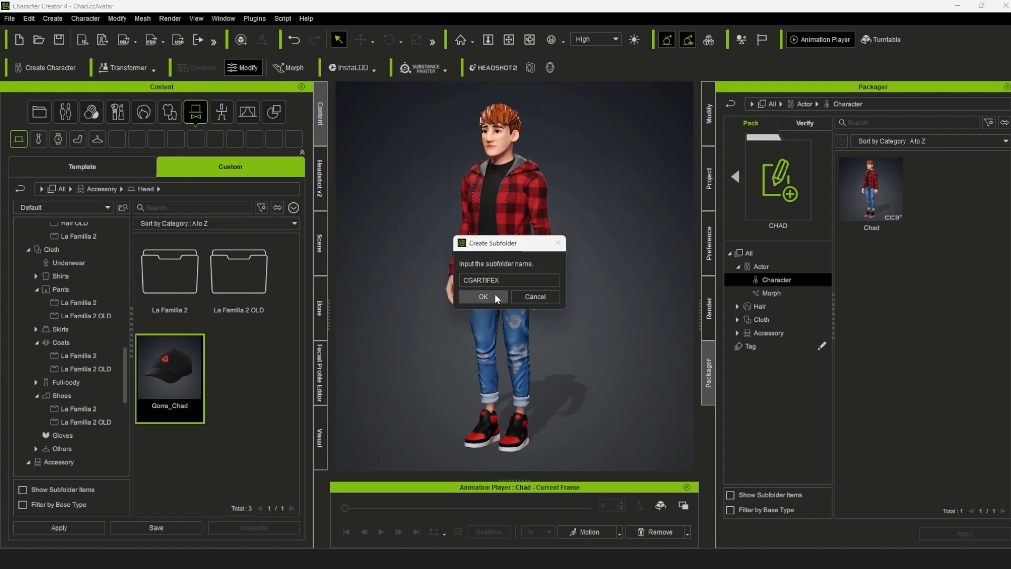
pyautogui.click(495, 292)
pyautogui.click(951, 190)
pyautogui.moveTo(951, 191); pyautogui.dragTo(876, 192)
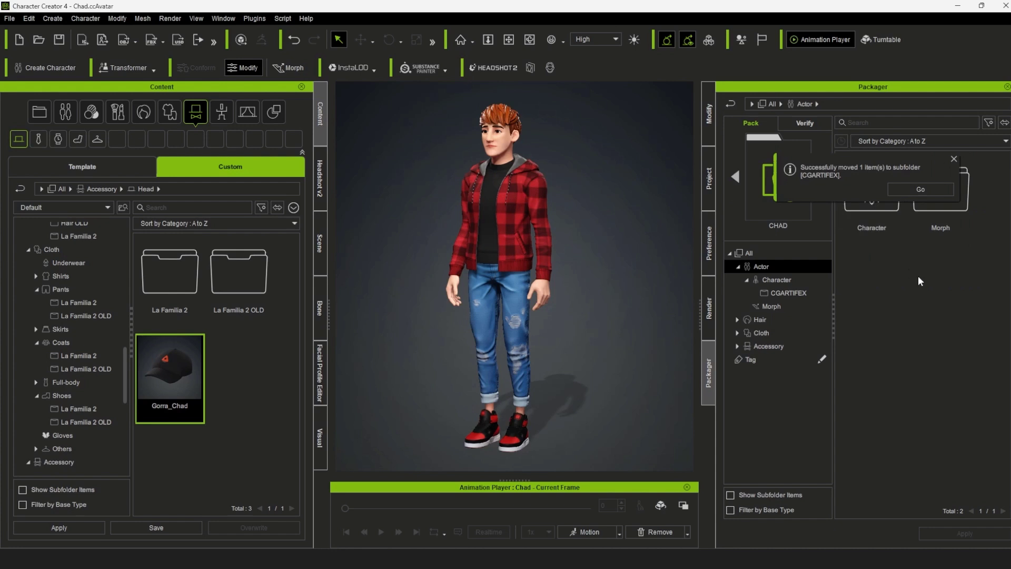
# - Create a CGARTIFEX subfolder in the pack's Actor > Morph folder and move both Chad morphs into it
pyautogui.click(950, 194)
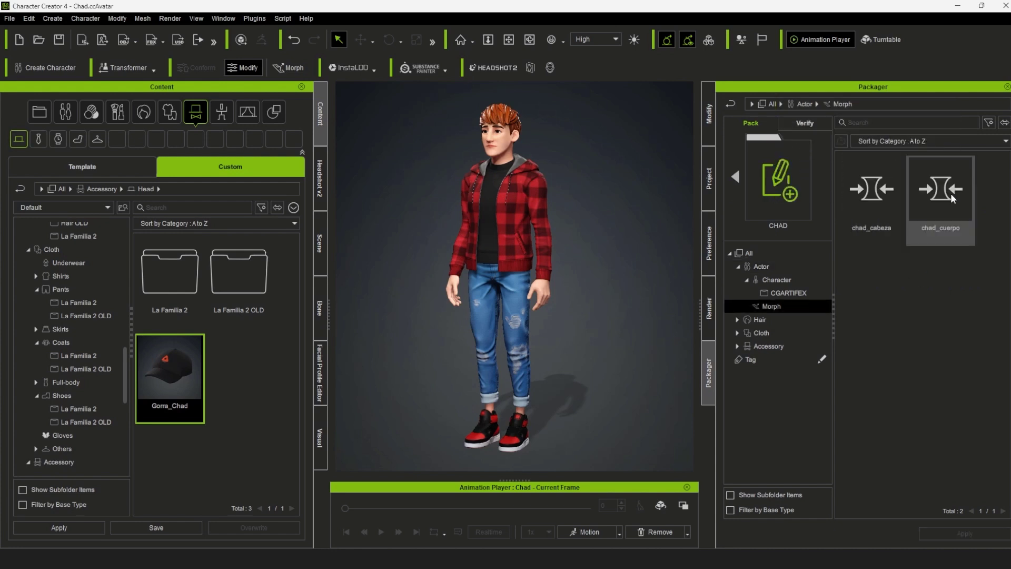
pyautogui.rightClick(880, 285)
pyautogui.click(917, 294)
pyautogui.write('CGARTIFEX')
pyautogui.press('Return')
pyautogui.moveTo(888, 296); pyautogui.dragTo(878, 181)
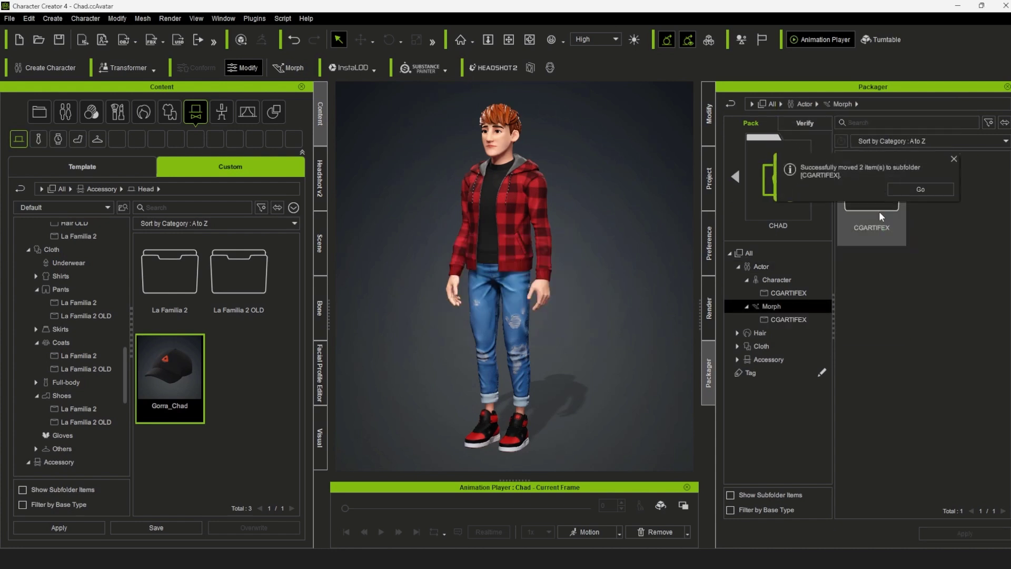
# - Create two subfolders named Eyebrows and Hair in the pack's Hair > HairElement folder
pyautogui.click(747, 253)
pyautogui.doubleClick(914, 184)
pyautogui.doubleClick(870, 195)
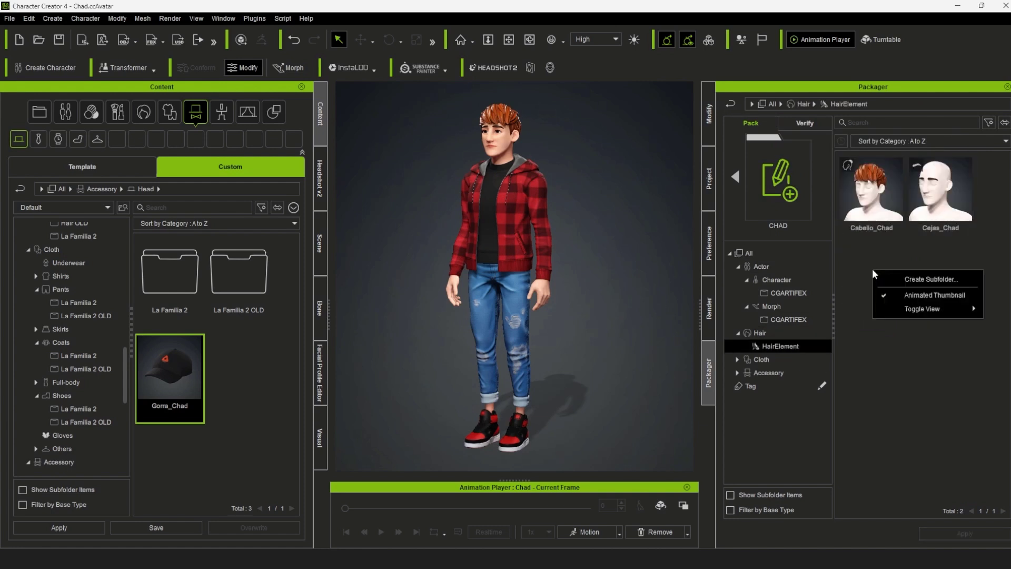
pyautogui.rightClick(872, 269)
pyautogui.click(913, 275)
pyautogui.write('Eyebrows')
pyautogui.press('Return')
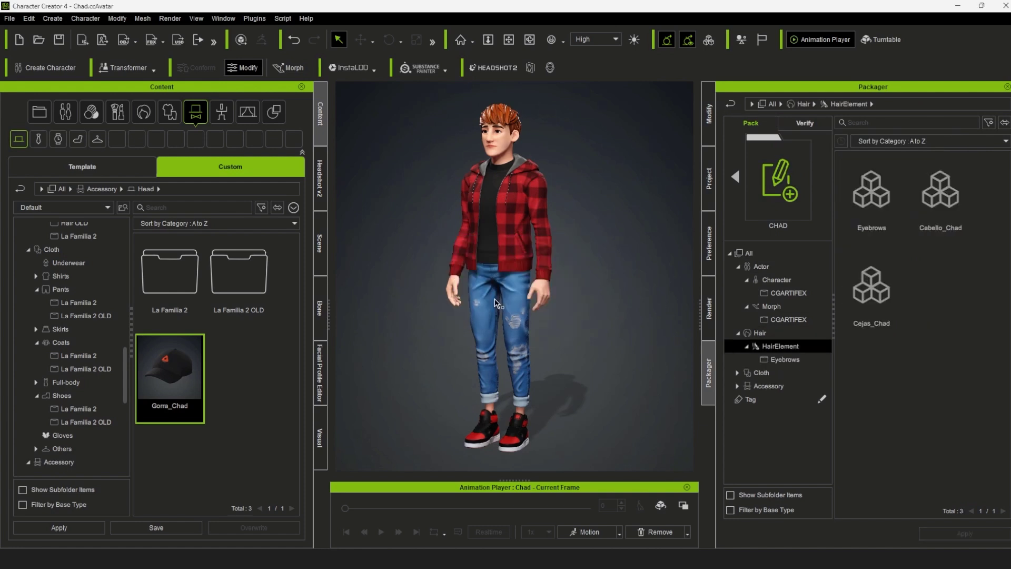
pyautogui.write('Hair')
pyautogui.press('Return')
# - Move Cejas_Chad into the Eyebrows subfolder and place it in a new CGARTIFEX subfolder there
pyautogui.moveTo(937, 284); pyautogui.dragTo(872, 194)
pyautogui.doubleClick(871, 200)
pyautogui.rightClick(898, 304)
pyautogui.click(931, 311)
pyautogui.write('CGARTIFEX')
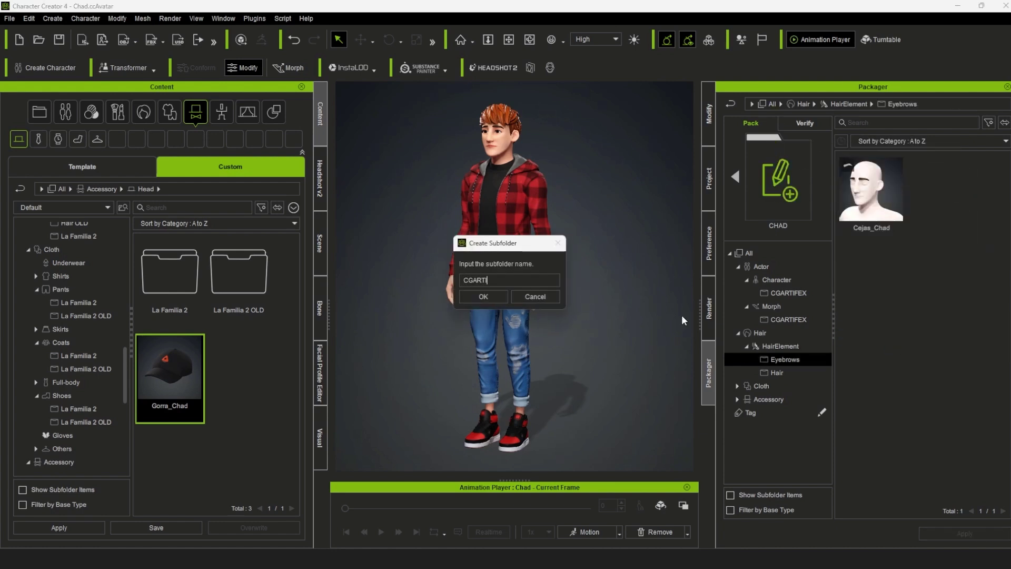
pyautogui.press('Return')
pyautogui.moveTo(904, 231); pyautogui.dragTo(871, 200)
# - Create a CGARTIFEX subfolder in the HairElement's Hair subfolder and move Cabello_Chad into it
pyautogui.click(780, 346)
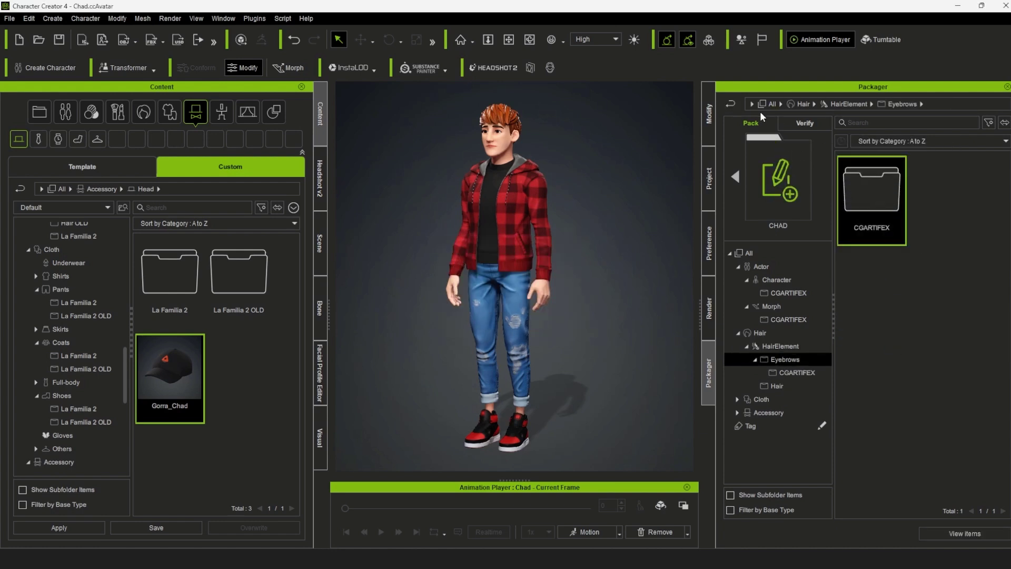
pyautogui.doubleClick(927, 211)
pyautogui.rightClick(906, 277)
pyautogui.click(944, 283)
pyautogui.write('CGARTIFEX')
pyautogui.press('Return')
pyautogui.moveTo(940, 192); pyautogui.dragTo(871, 192)
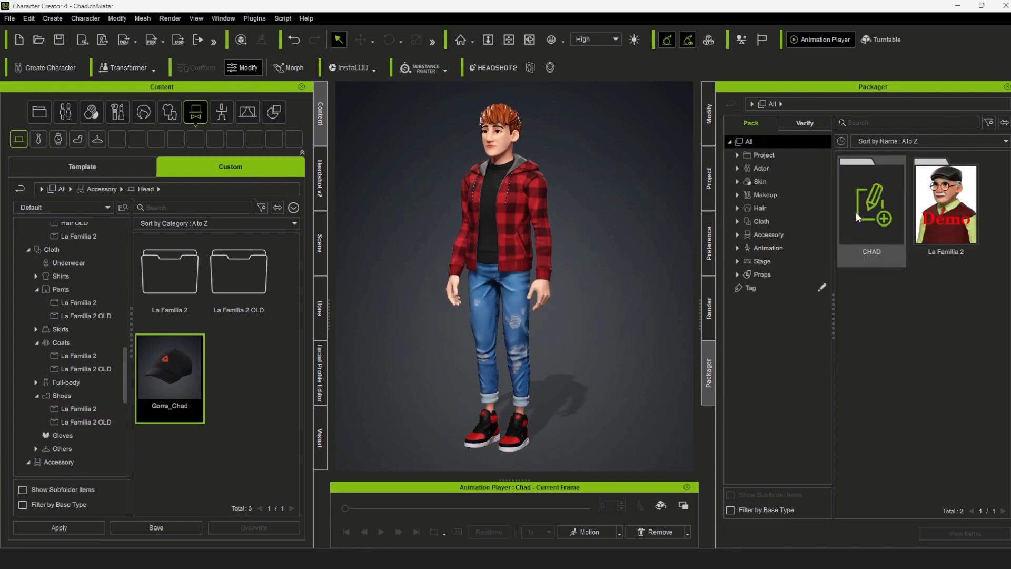
# - Open the CHAD pack's info for editing and enlarge the dialog until its whole item table fits
pyautogui.rightClick(855, 212)
pyautogui.rightClick(871, 214)
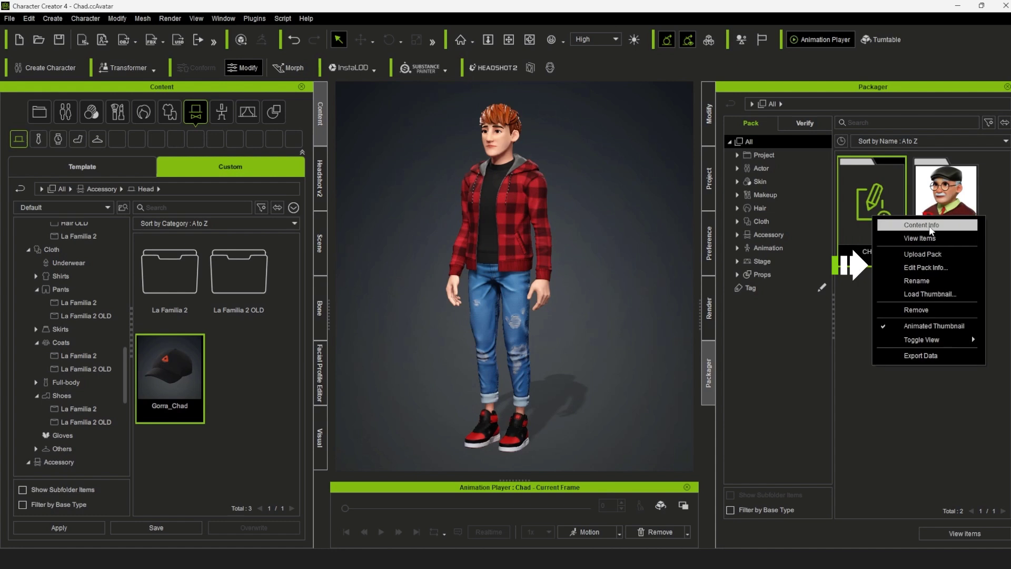
pyautogui.click(927, 268)
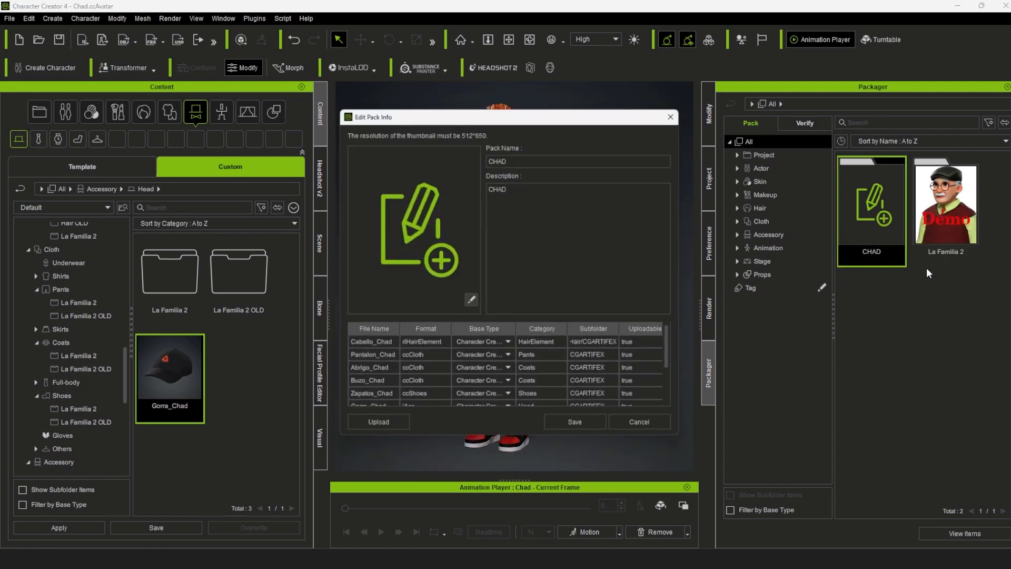
pyautogui.moveTo(585, 116); pyautogui.dragTo(569, 123)
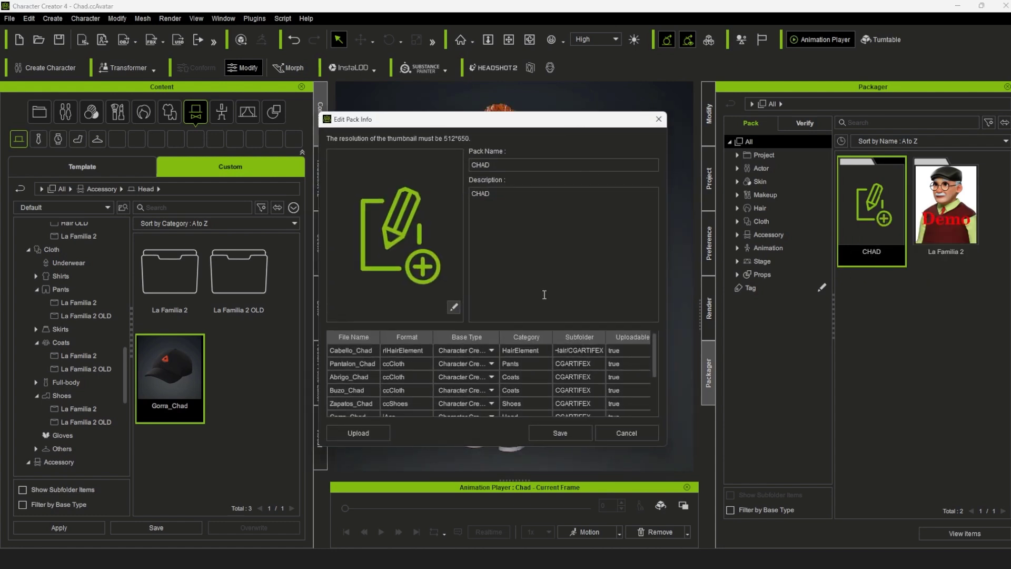
pyautogui.moveTo(516, 447); pyautogui.dragTo(527, 536)
pyautogui.moveTo(666, 272); pyautogui.dragTo(717, 267)
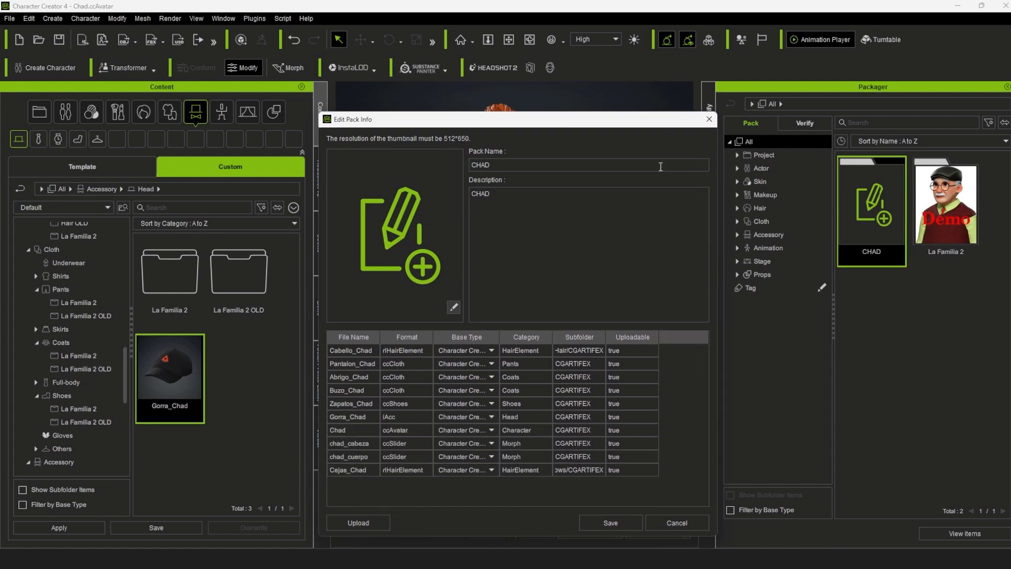
pyautogui.moveTo(611, 123); pyautogui.dragTo(598, 80)
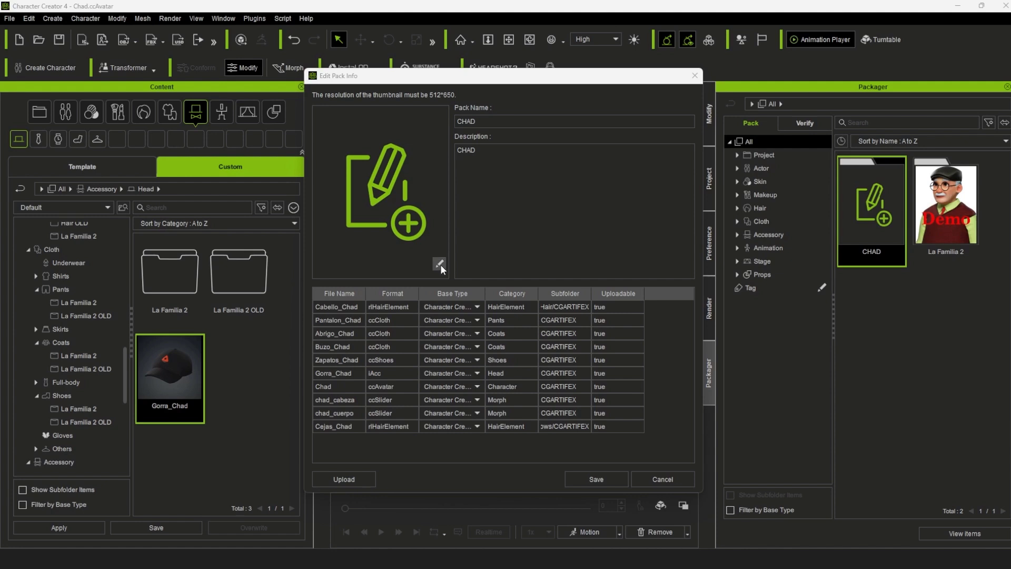
# - Set the CHAD pack's thumbnail to the image Character Thumbnail CHAD.jpg
pyautogui.click(487, 120)
pyautogui.click(438, 263)
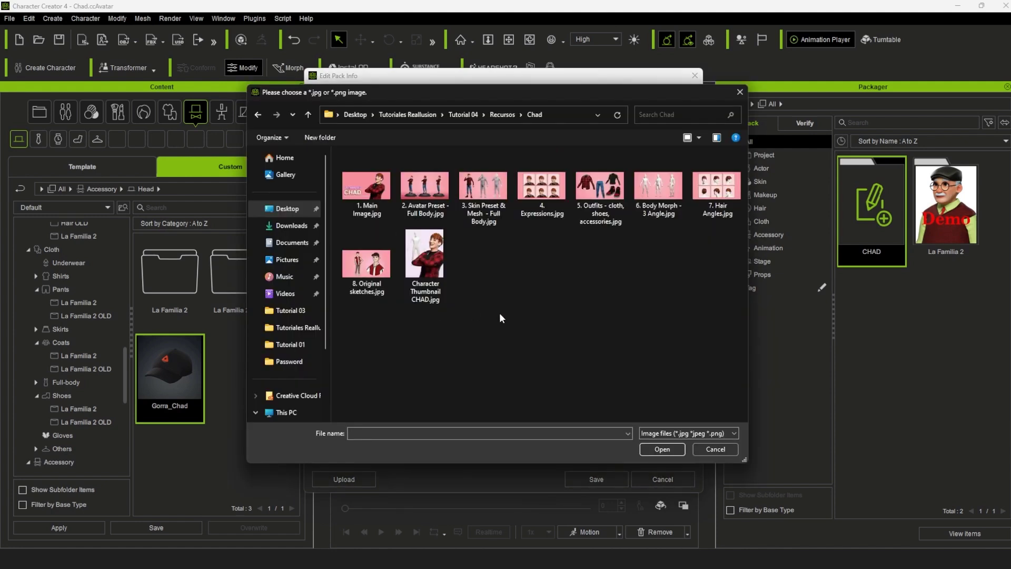
pyautogui.click(436, 261)
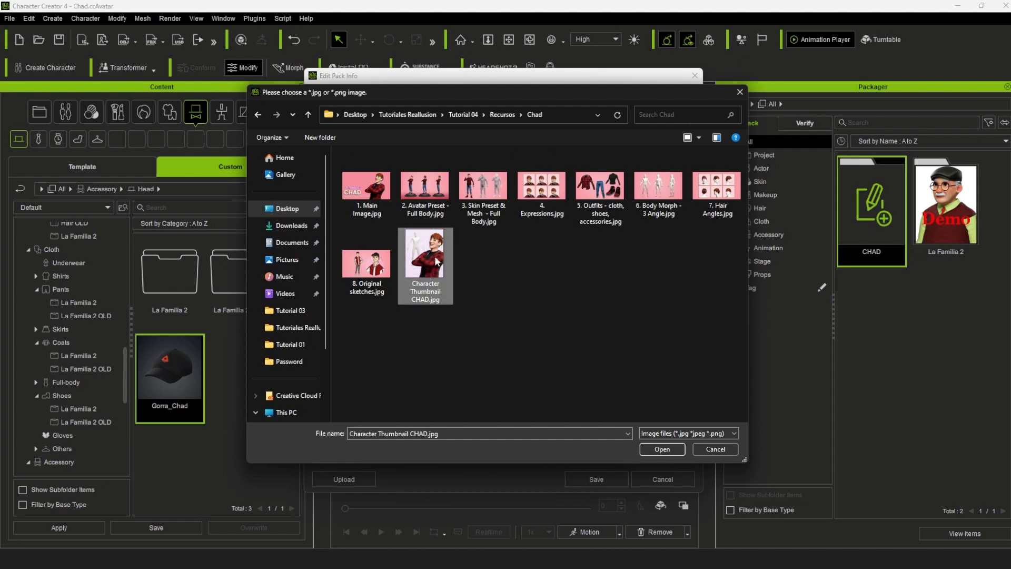
pyautogui.click(674, 452)
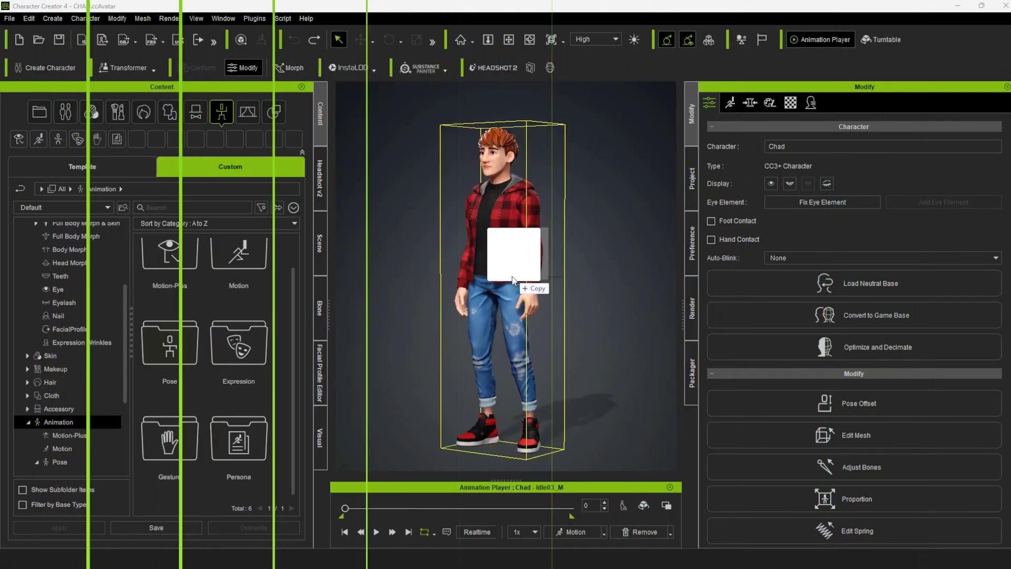
# - Apply the Simon Pose to Chad and rotate his head in pose editing so he faces the camera
pyautogui.moveTo(512, 279); pyautogui.dragTo(504, 278)
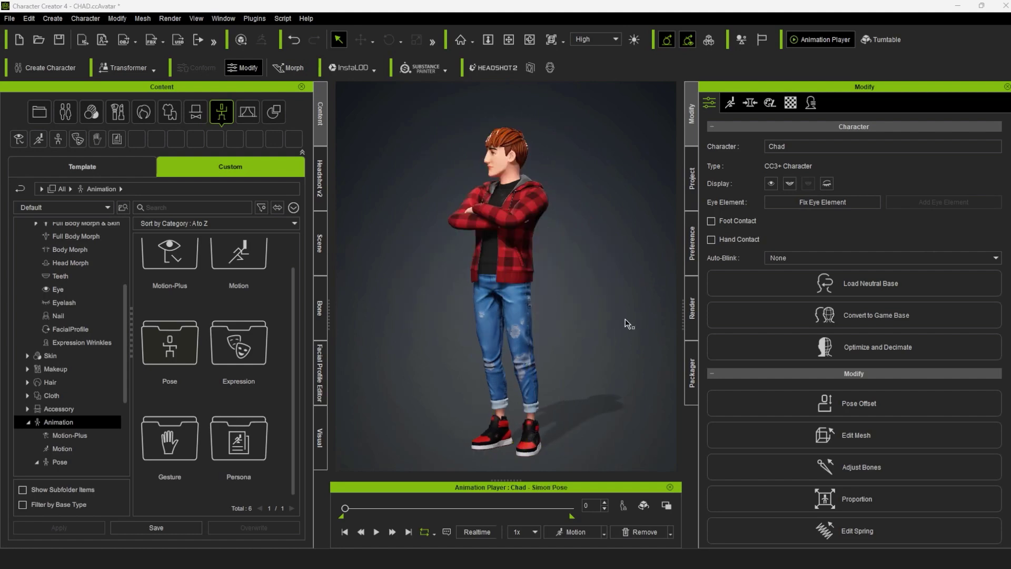
pyautogui.click(729, 102)
pyautogui.click(885, 155)
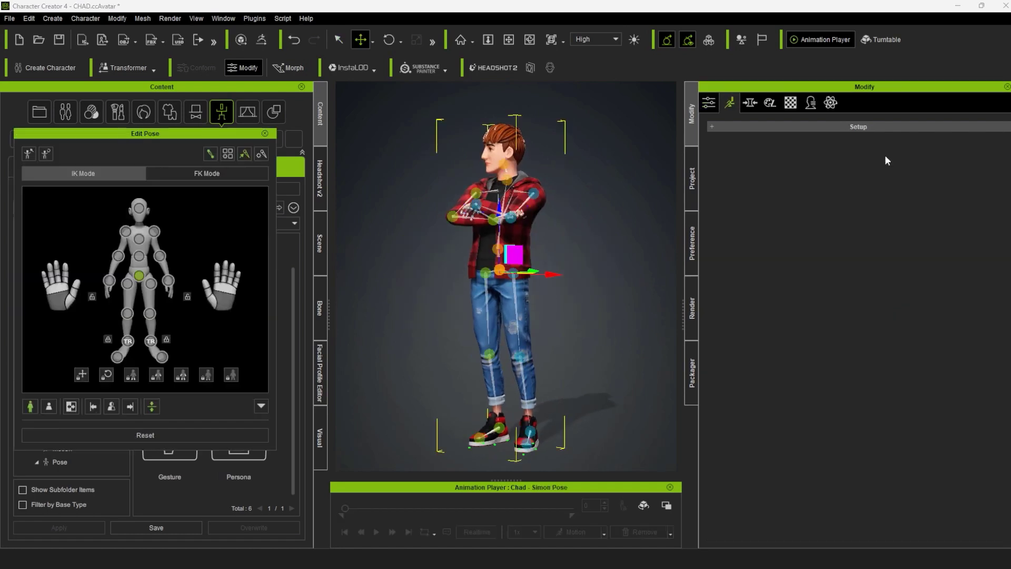
pyautogui.click(139, 208)
pyautogui.press('e')
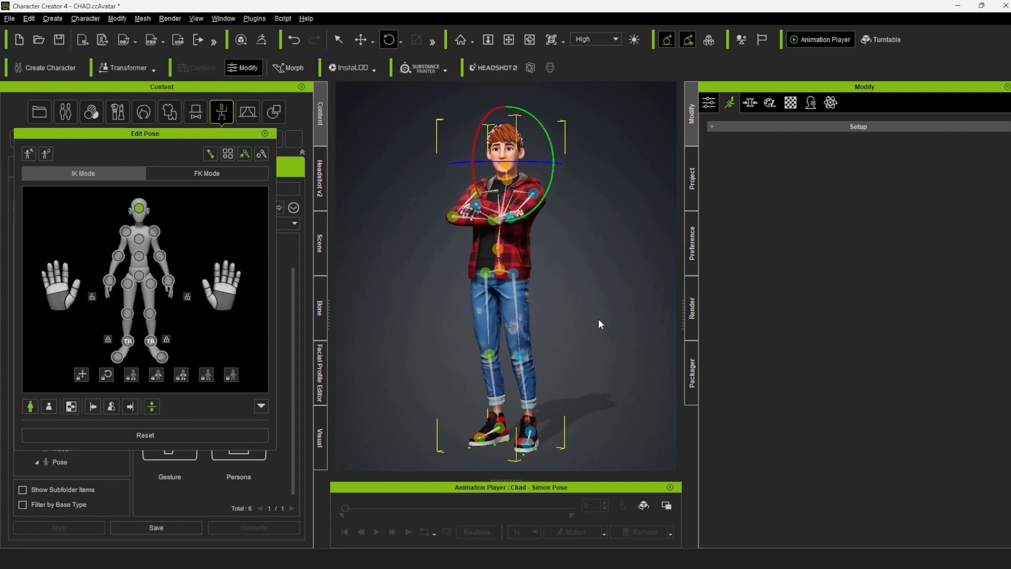
pyautogui.moveTo(598, 322); pyautogui.dragTo(536, 201, button='right')
pyautogui.moveTo(536, 201); pyautogui.dragTo(537, 133)
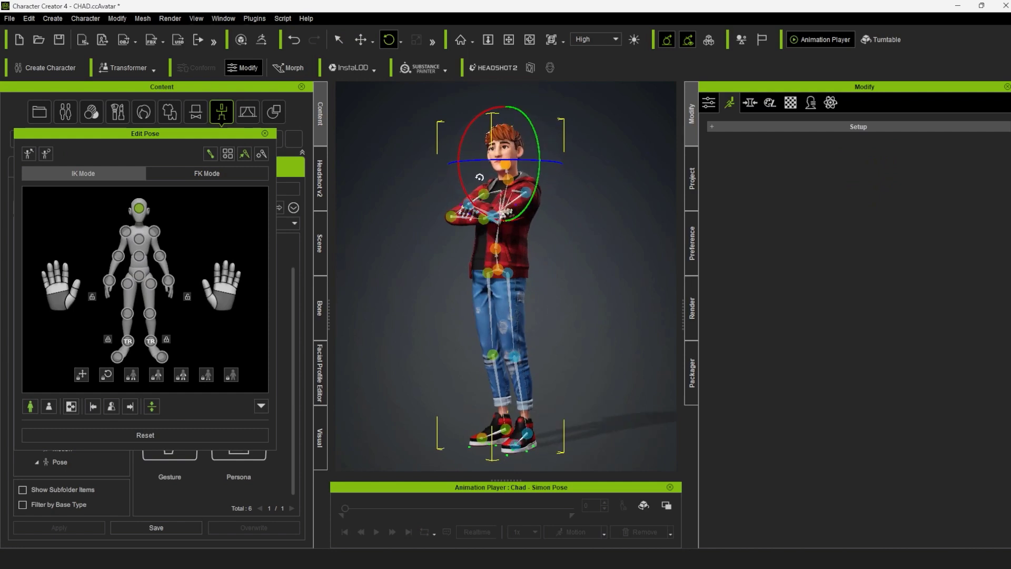
pyautogui.press('Escape')
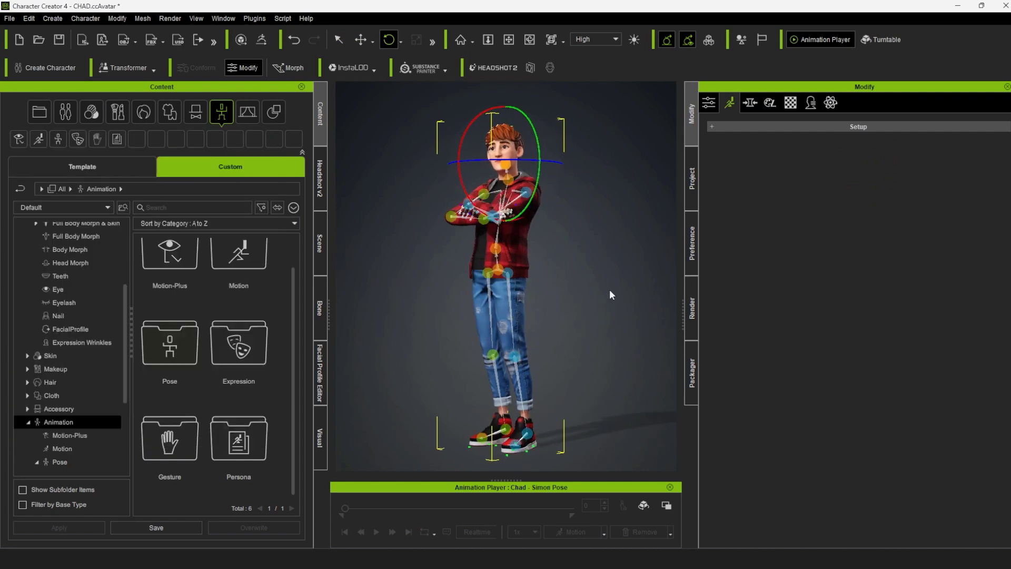
# - Edit Chad's face and apply a smiling expression preset to him
pyautogui.scroll(5, 586, 316)
pyautogui.scroll(-3, 586, 316)
pyautogui.moveTo(587, 316); pyautogui.dragTo(600, 326, button='right')
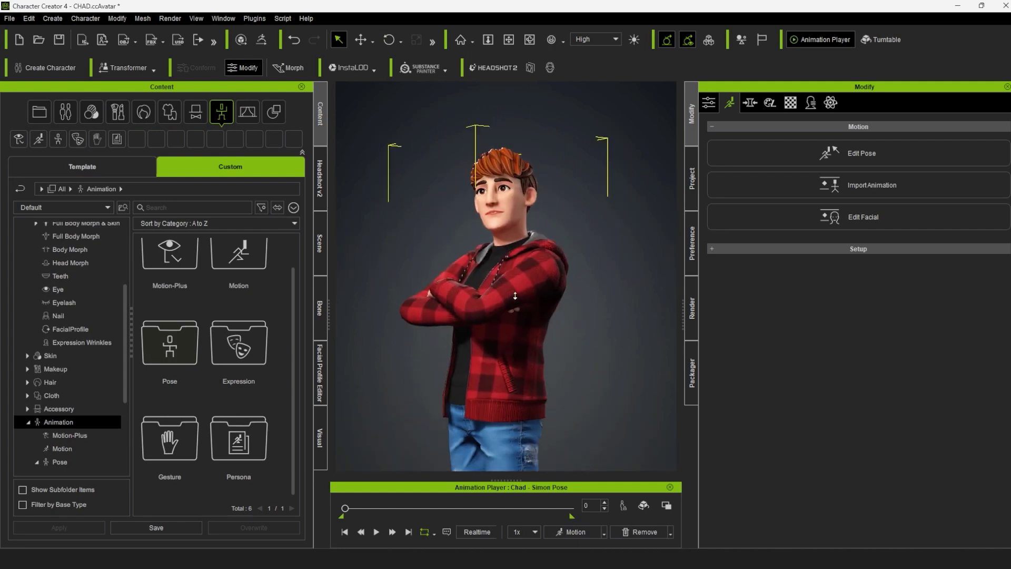
pyautogui.scroll(2, 604, 334)
pyautogui.click(913, 218)
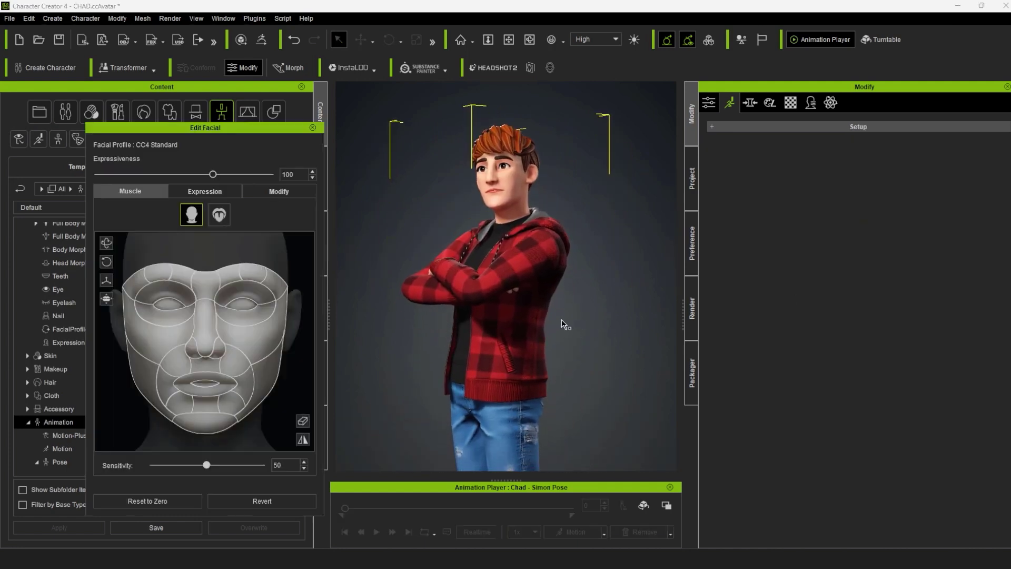
pyautogui.click(205, 191)
pyautogui.click(139, 192)
pyautogui.click(205, 192)
pyautogui.click(224, 352)
# - Lower the chin muscle region to part Chad's lips into a toothy smile, and leave facial editing
pyautogui.click(122, 193)
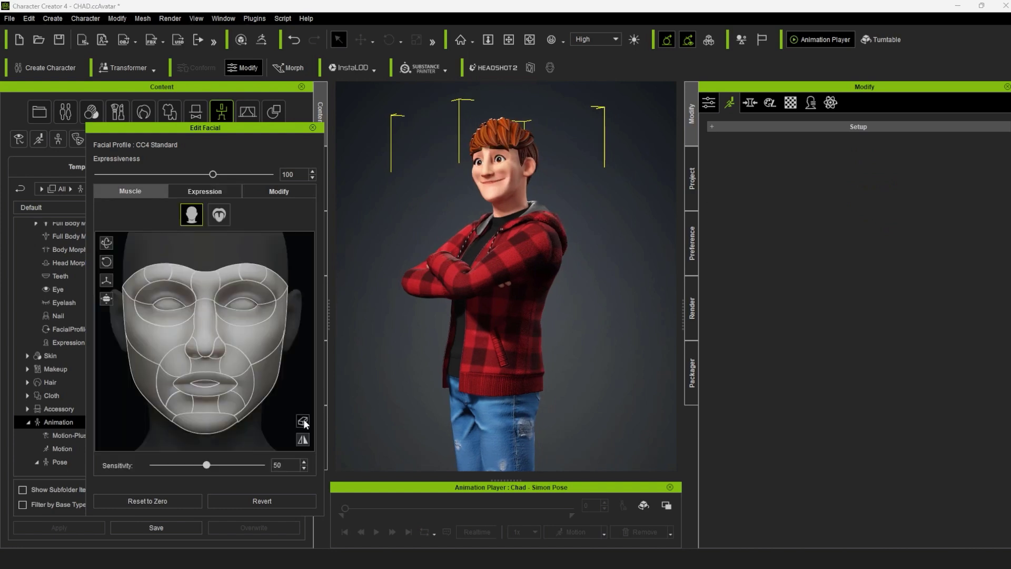
pyautogui.moveTo(210, 405); pyautogui.dragTo(210, 412)
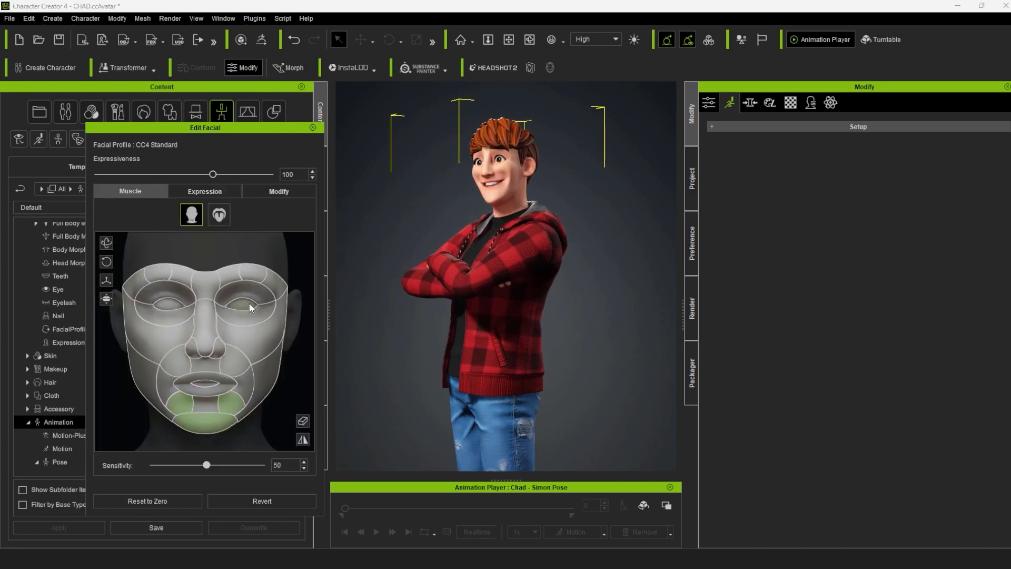
pyautogui.moveTo(522, 308); pyautogui.dragTo(601, 374, button='right')
pyautogui.press('Escape')
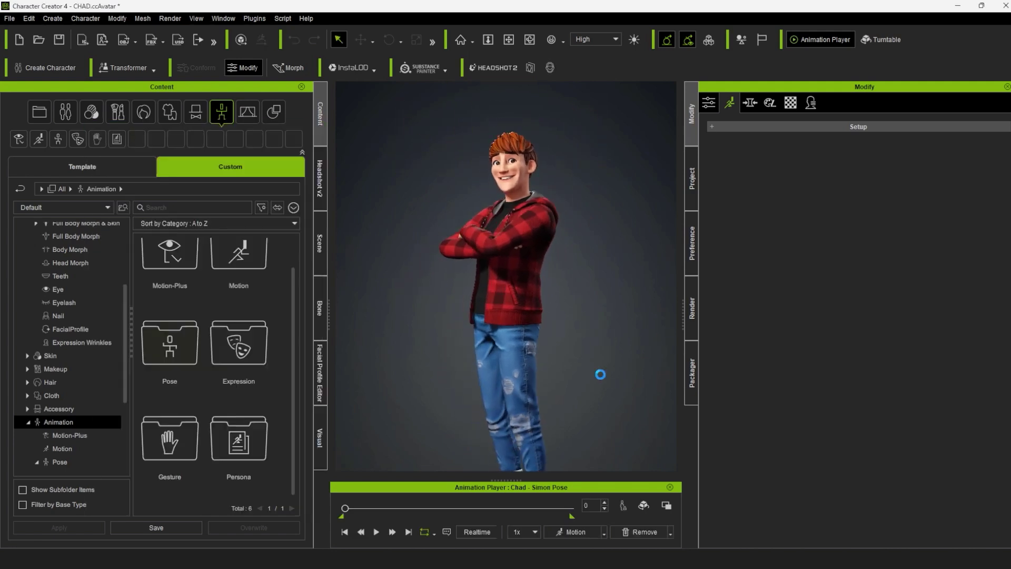
# - Set the render image format to Png and the final render's anti-aliasing to High (3 x 3)
pyautogui.click(691, 310)
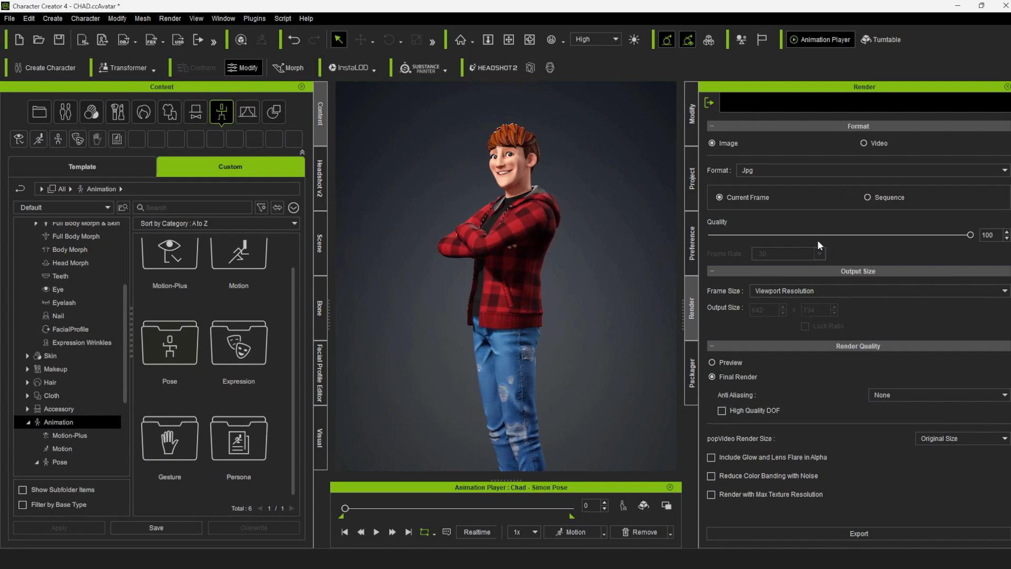
pyautogui.click(756, 169)
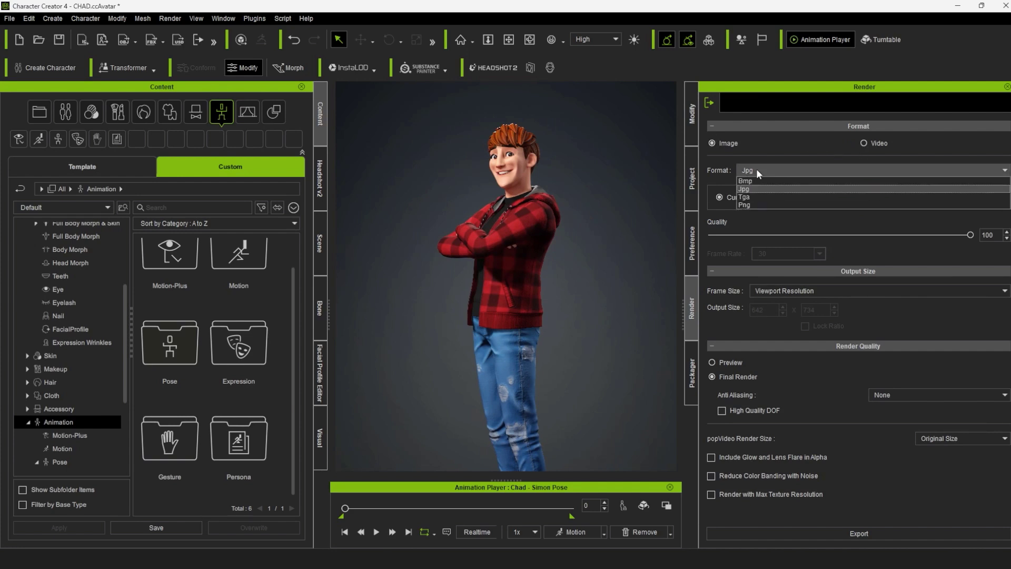
pyautogui.click(746, 200)
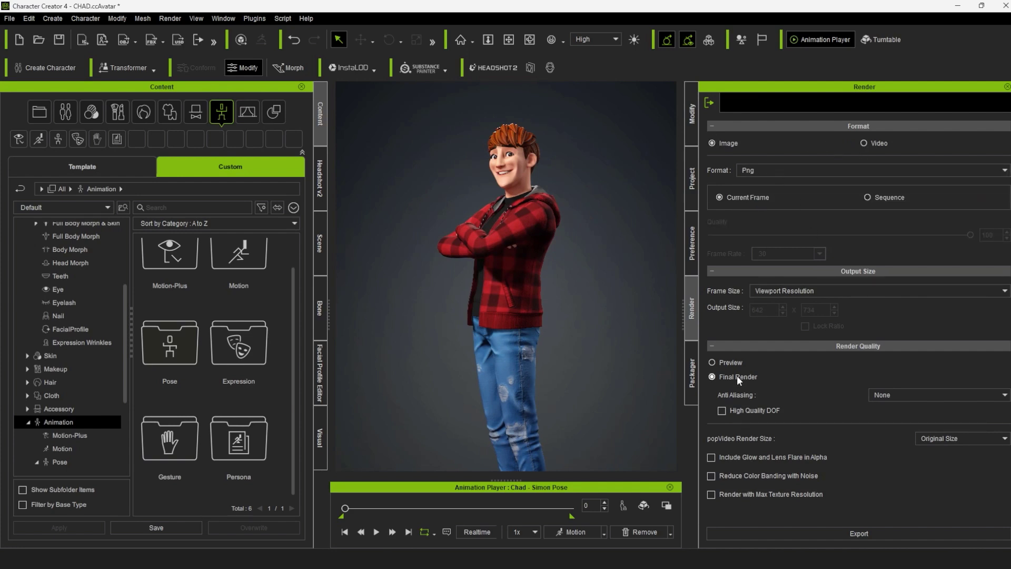
pyautogui.click(902, 393)
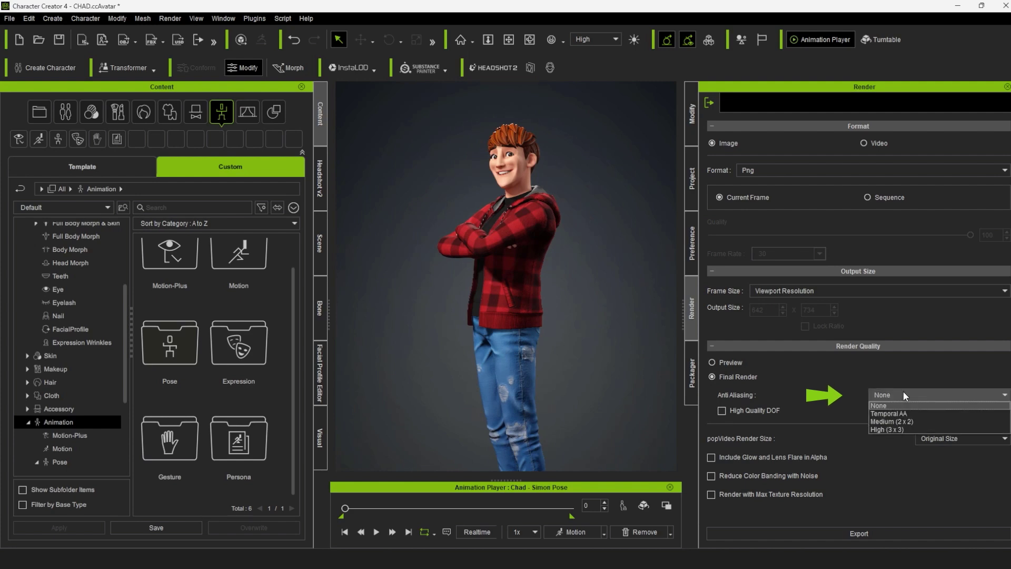
pyautogui.click(892, 429)
# - Select all of Chad's scene meshes, from Sweter to Chad, and change their subdivision setting together
pyautogui.click(320, 243)
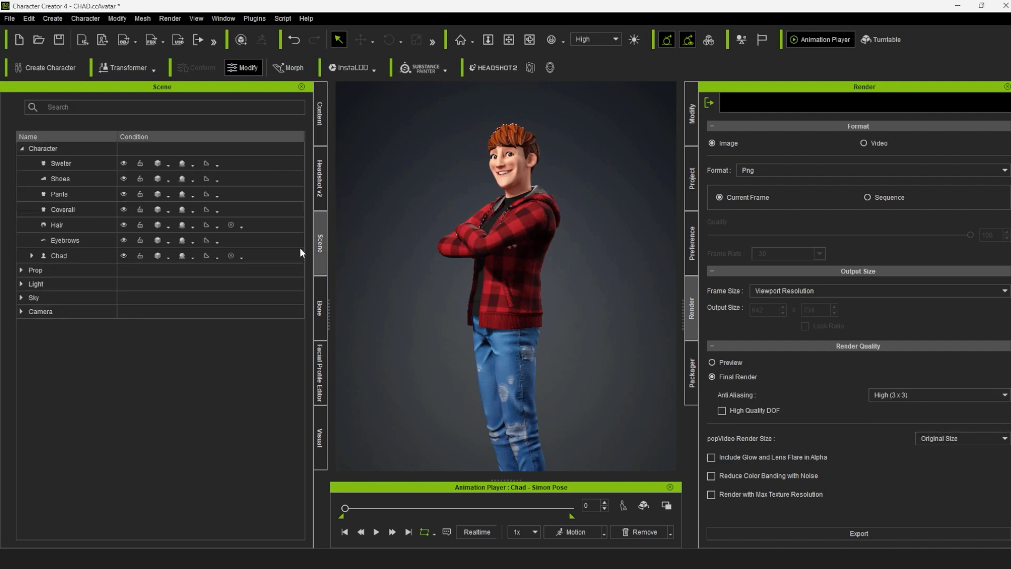
pyautogui.click(84, 167)
pyautogui.keyDown('shift'); pyautogui.click(85, 241); pyautogui.keyUp('shift')
pyautogui.click(218, 164)
pyautogui.click(238, 195)
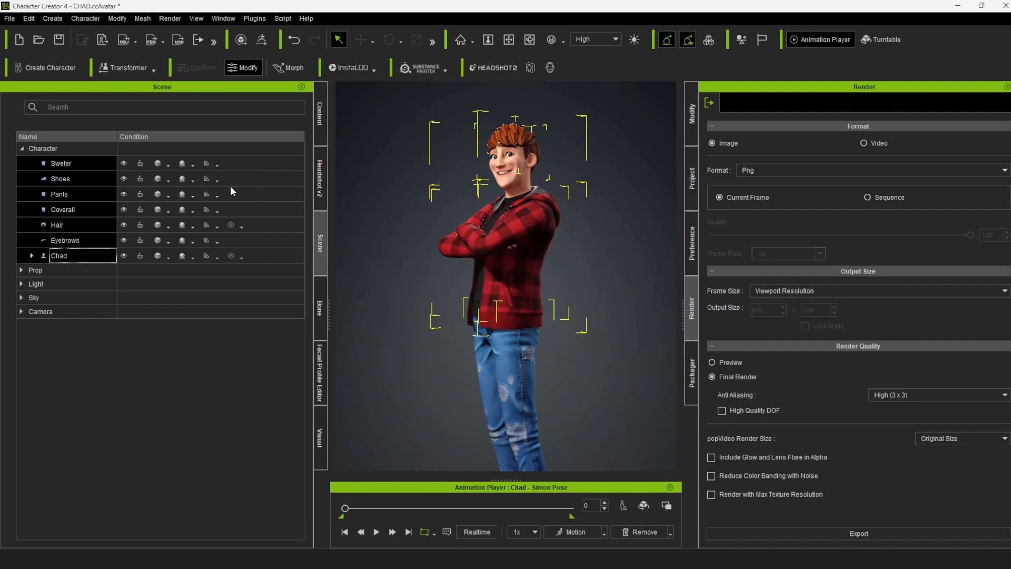
pyautogui.click(634, 269)
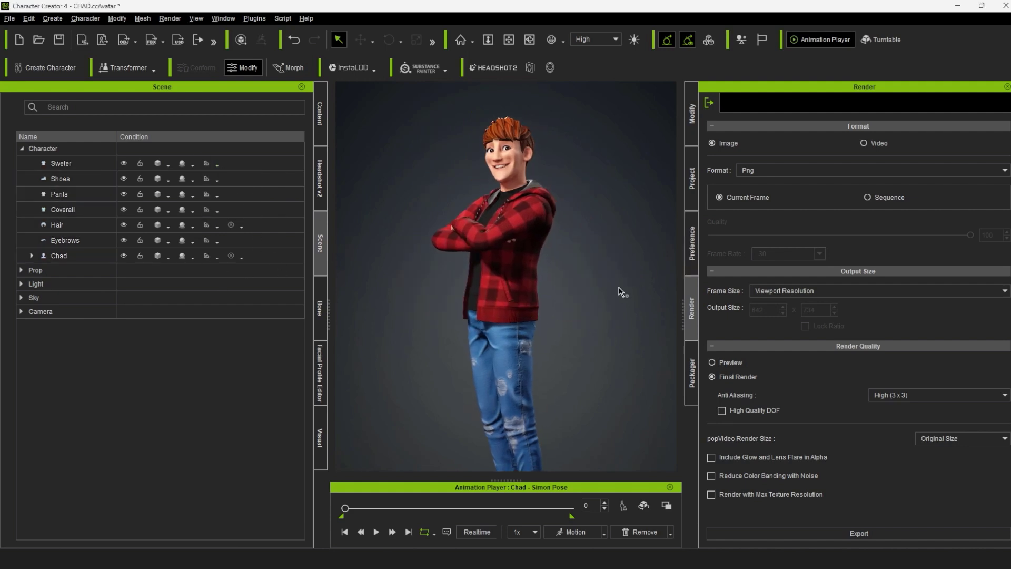
# - Set a custom render output size of 3000 x 3000
pyautogui.click(826, 289)
pyautogui.click(811, 291)
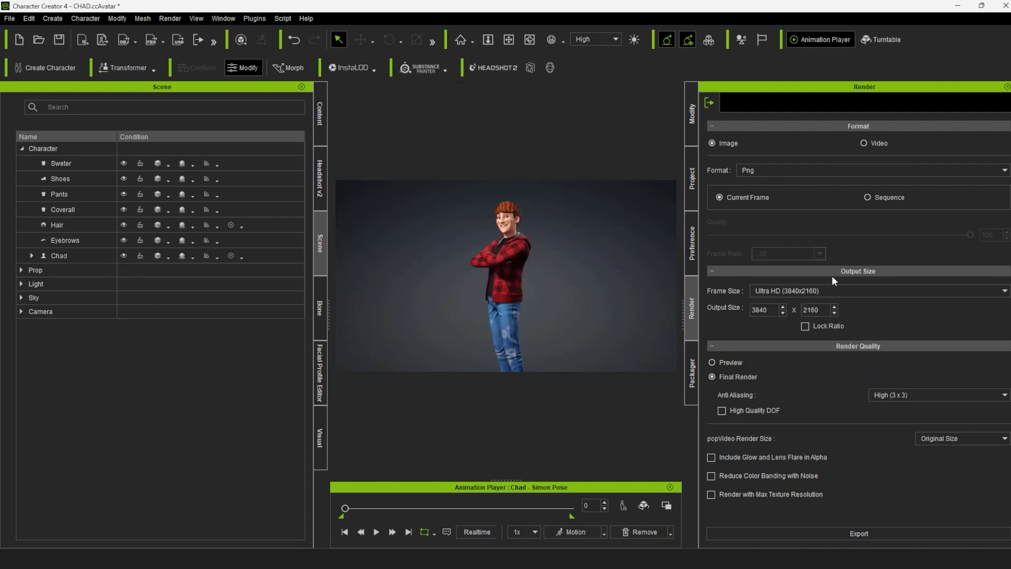
pyautogui.write('3000')
pyautogui.press('Tab')
pyautogui.write('3000')
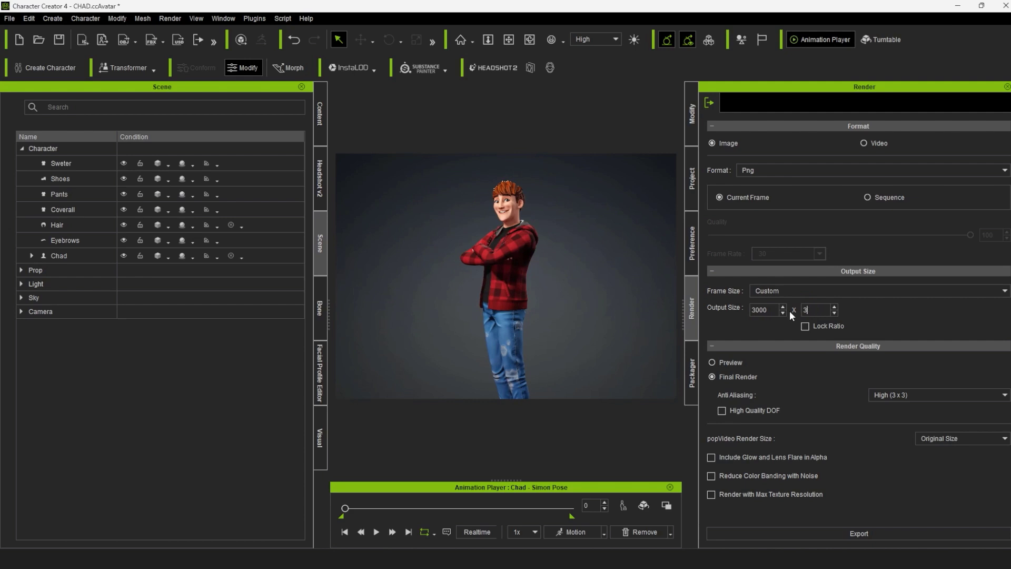
pyautogui.press('Return')
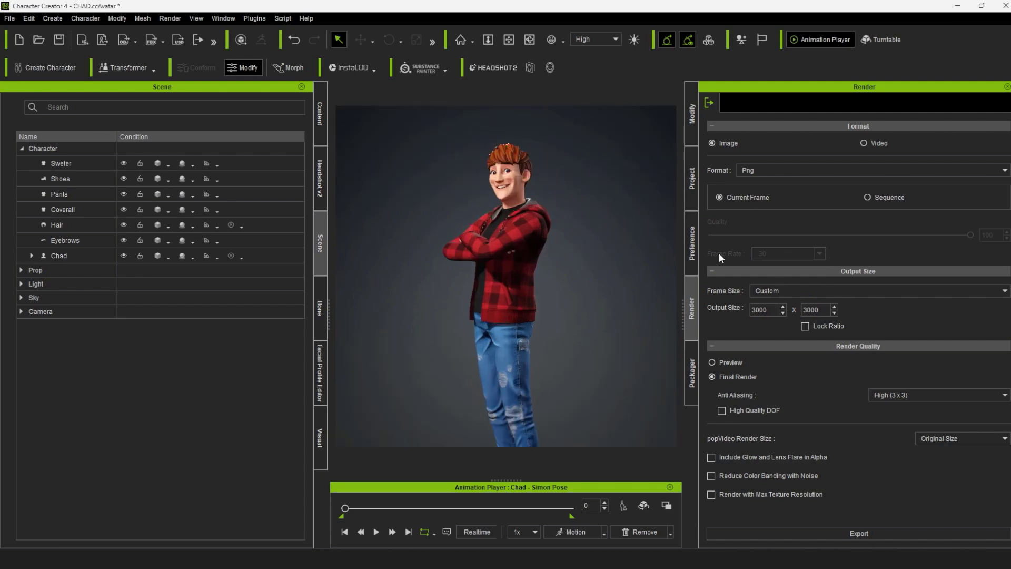
# - Export the current frame as a PNG image named CHAD
pyautogui.click(892, 534)
pyautogui.write('render')
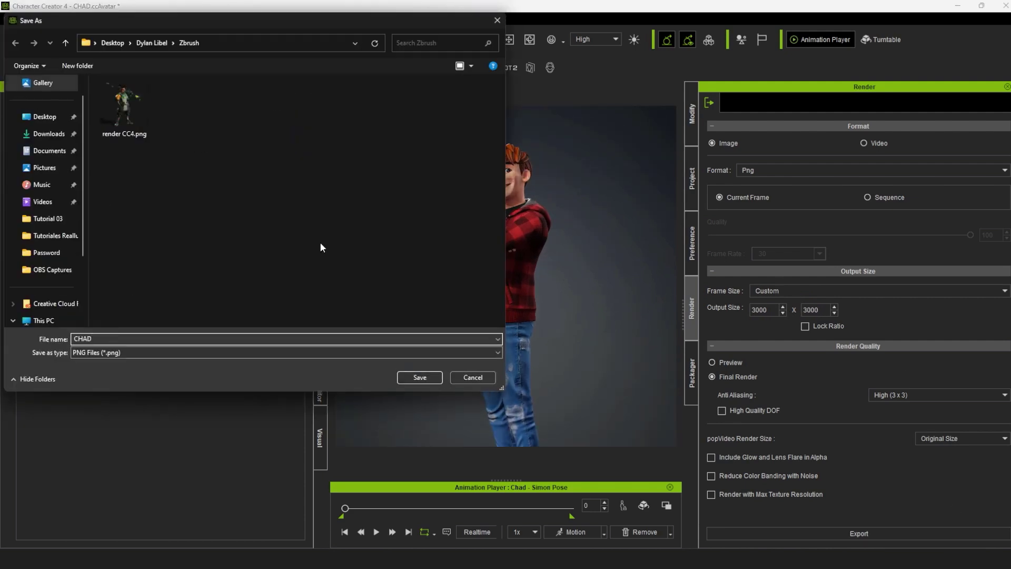
pyautogui.click(420, 377)
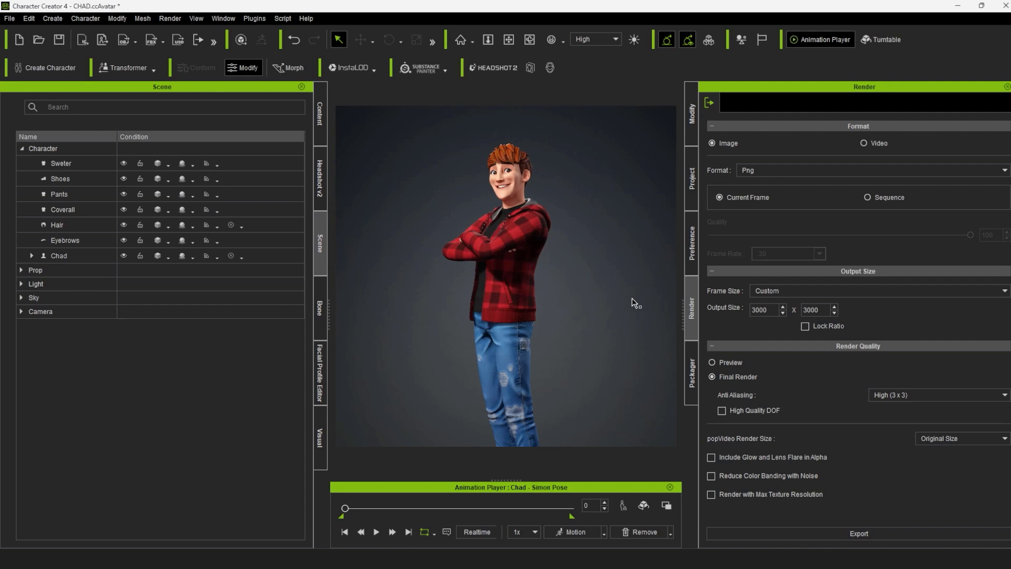
# - Deactivate the project's 2D background image so the render has no backdrop
pyautogui.click(692, 192)
pyautogui.scroll(-2, 865, 432)
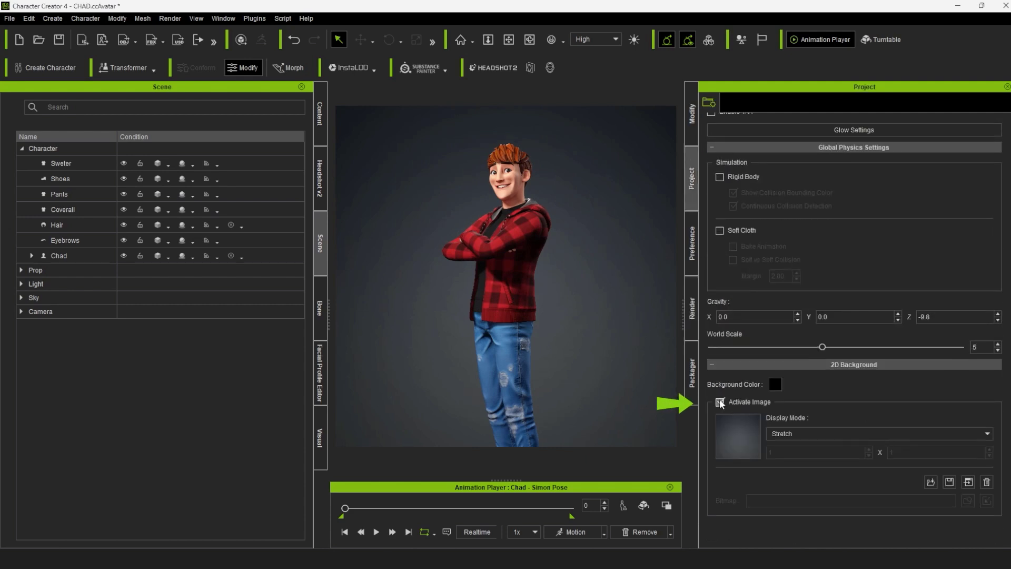
pyautogui.click(719, 401)
# - Export the current frame again without the backdrop, overwriting the CHAD PNG image
pyautogui.click(692, 308)
pyautogui.click(859, 533)
pyautogui.click(124, 105)
pyautogui.click(419, 377)
pyautogui.click(536, 279)
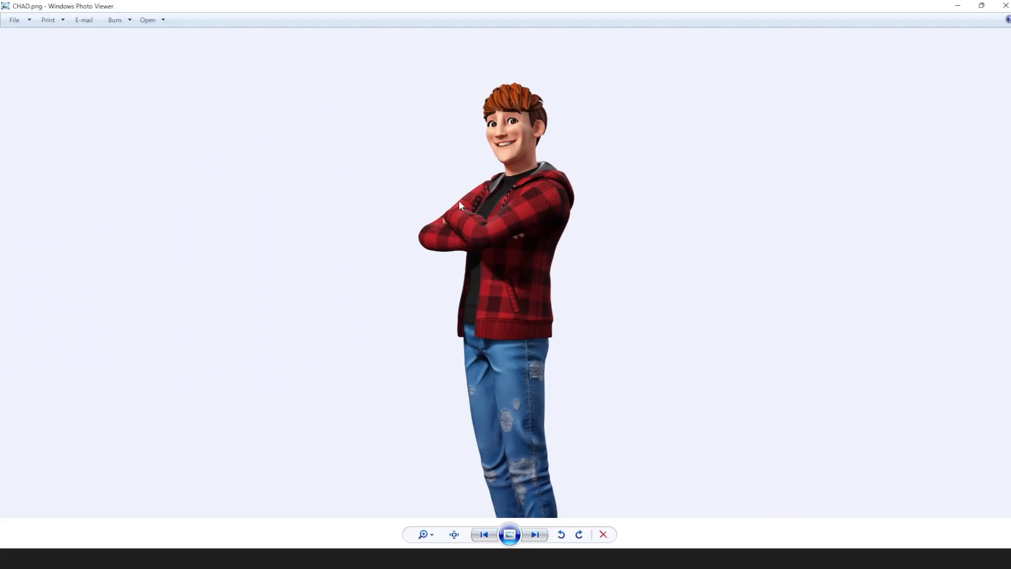
# - Examine the exported CHAD.png up close around Chad's face and jacket
pyautogui.scroll(5, 524, 182)
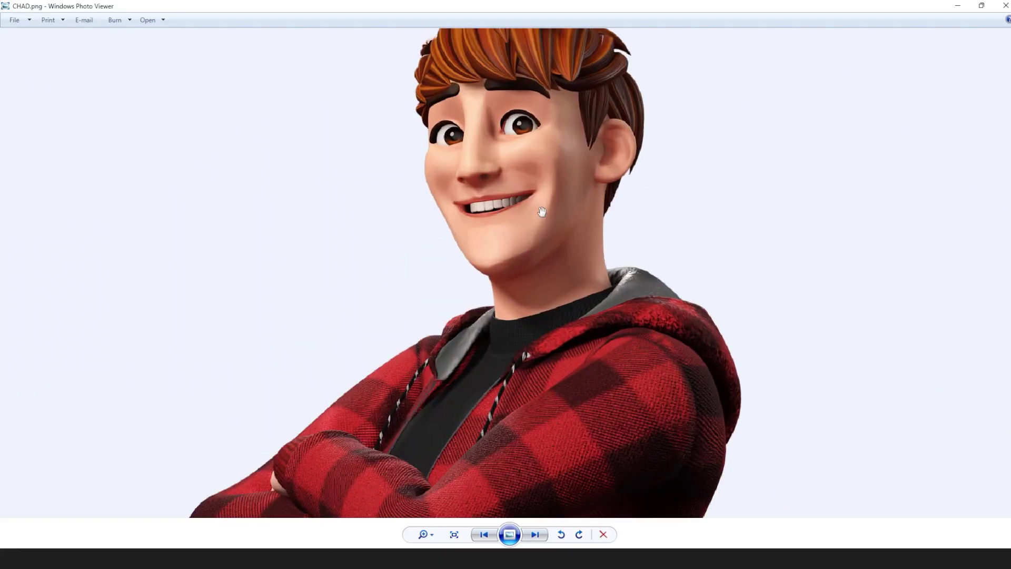
pyautogui.scroll(-4, 467, 191)
pyautogui.moveTo(469, 204); pyautogui.dragTo(527, 330)
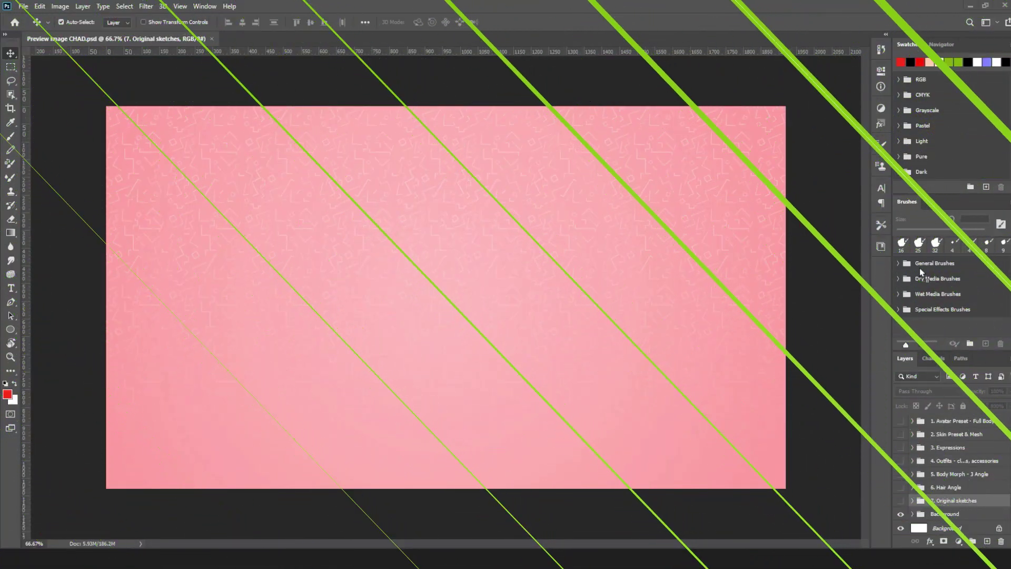
# - In Photoshop, place the CHAD render in Preview Image CHAD.psd, scale it to about 54%, and shift it toward the canvas's right side
pyautogui.moveTo(473, 271); pyautogui.dragTo(474, 272)
pyautogui.moveTo(637, 105); pyautogui.dragTo(795, 77)
pyautogui.moveTo(405, 187); pyautogui.dragTo(444, 278)
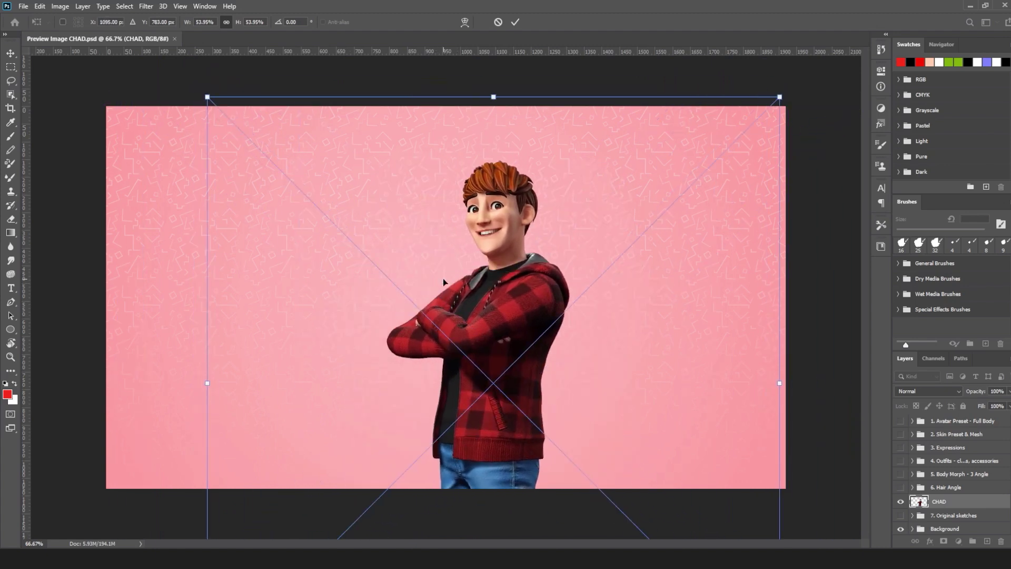
pyautogui.press('Return')
pyautogui.moveTo(491, 335); pyautogui.dragTo(627, 318)
# - Hide the CHAD layer and preview the Hair Angle, Body Morph, Outfits, Expressions and Original sketches groups one at a time
pyautogui.click(900, 501)
pyautogui.click(900, 488)
pyautogui.click(901, 487)
pyautogui.click(900, 474)
pyautogui.click(900, 475)
pyautogui.click(901, 460)
pyautogui.click(901, 460)
pyautogui.click(901, 447)
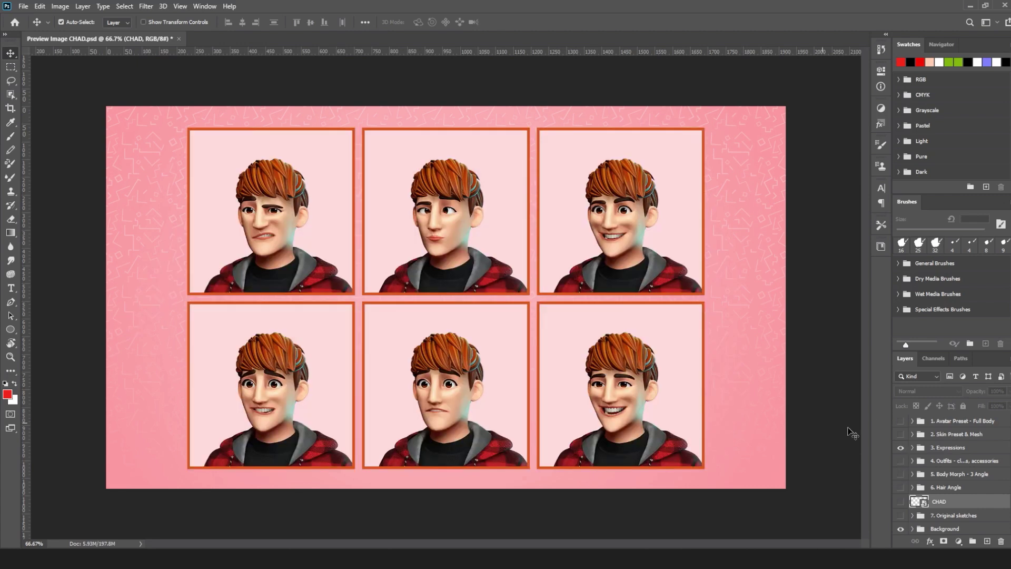
pyautogui.click(900, 447)
pyautogui.scroll(-1, 963, 512)
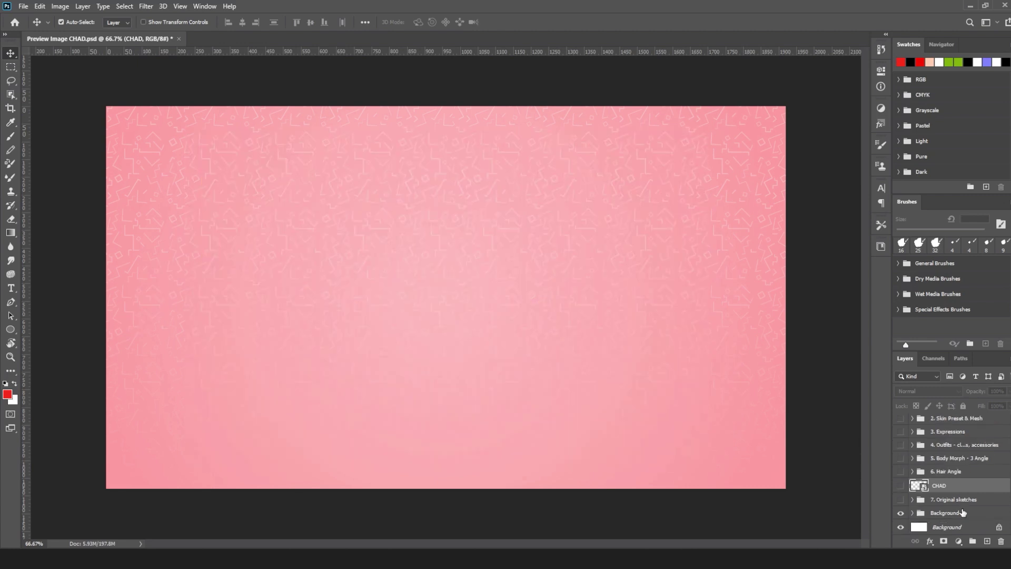
pyautogui.click(900, 499)
pyautogui.click(900, 499)
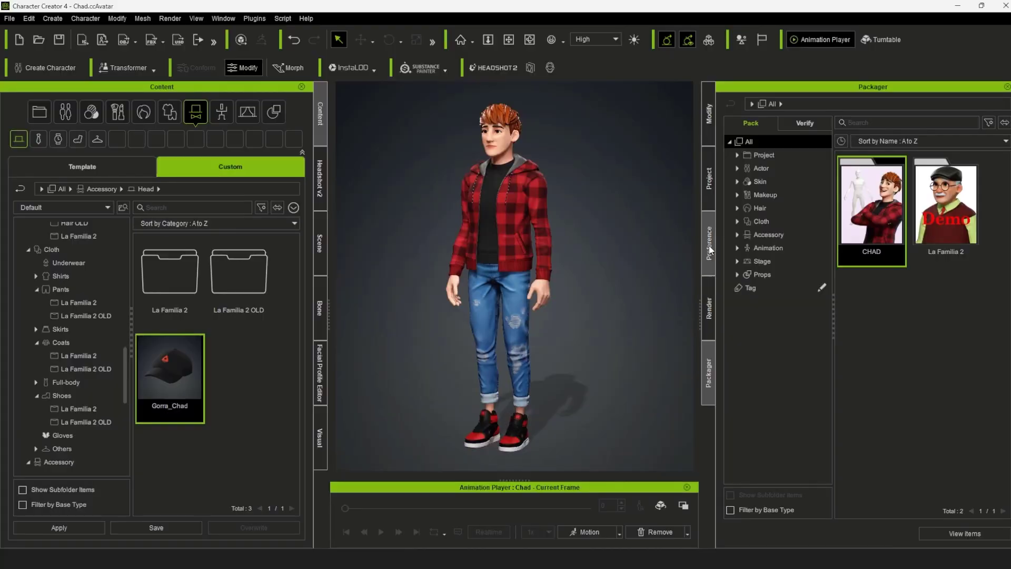
# - In Character Creator, upload the CHAD pack with Chad.ccAvatar set to Insert, and dismiss the completion notice
pyautogui.rightClick(867, 210)
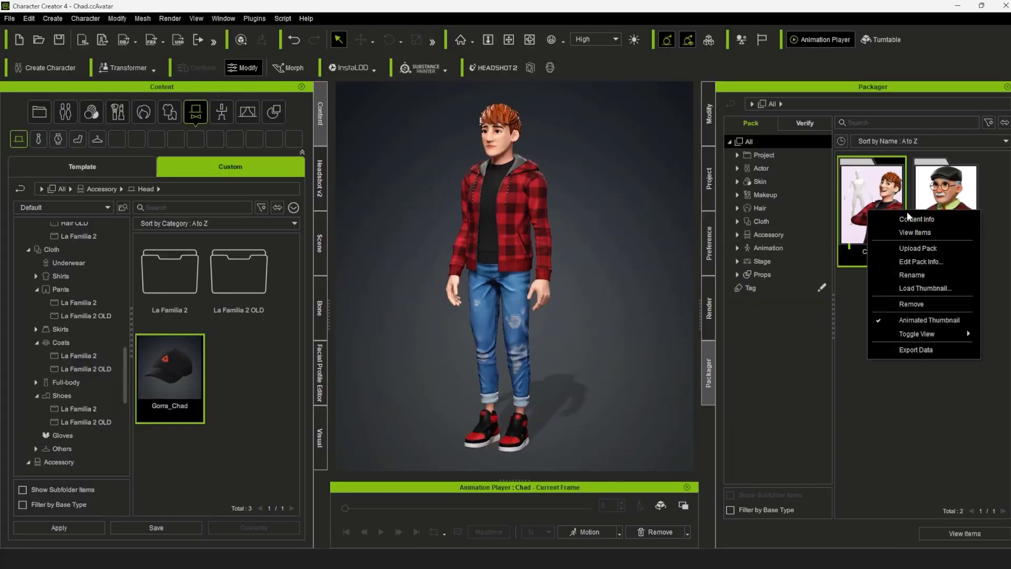
pyautogui.click(924, 251)
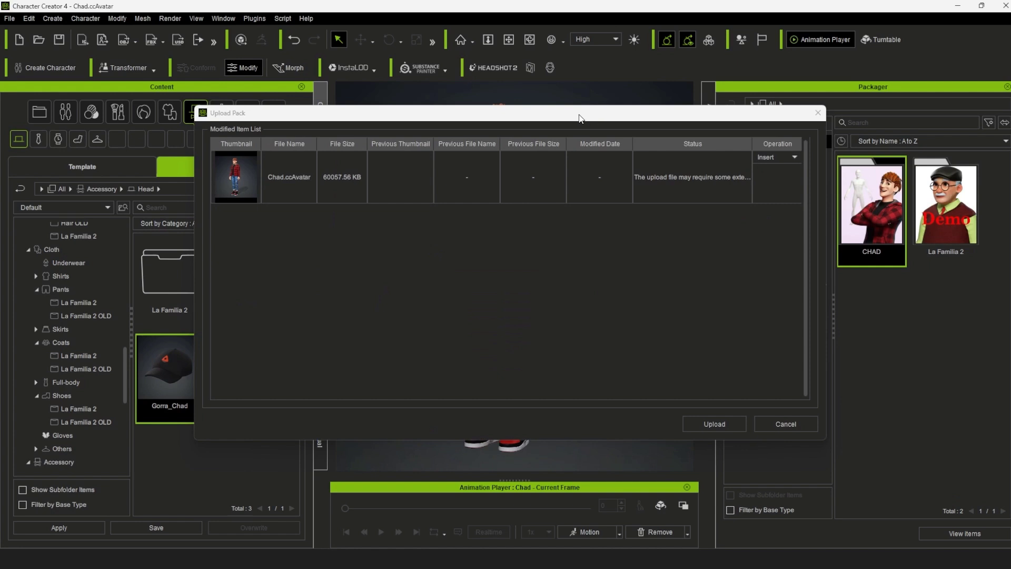
pyautogui.moveTo(579, 117); pyautogui.dragTo(575, 117)
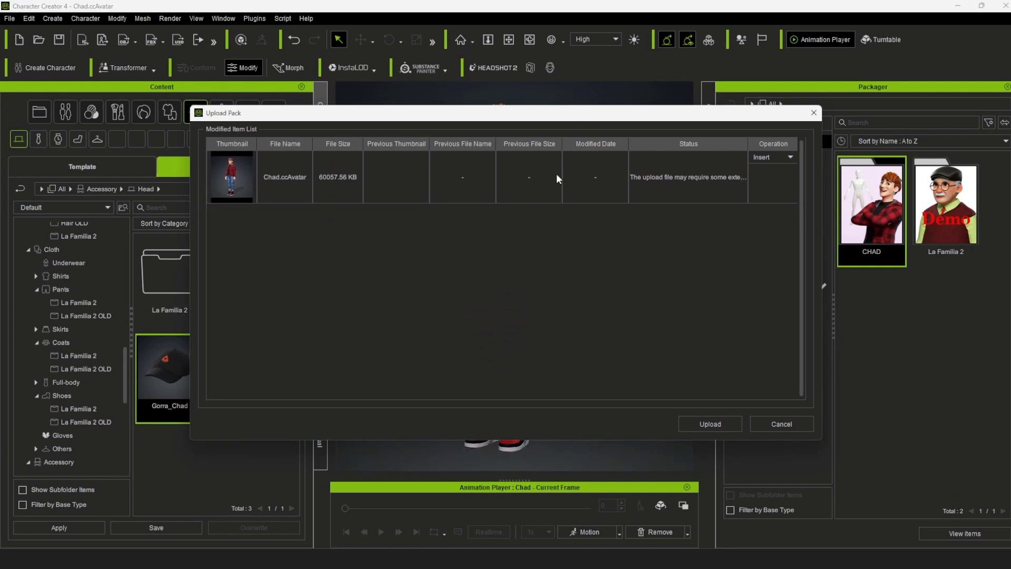
pyautogui.click(734, 421)
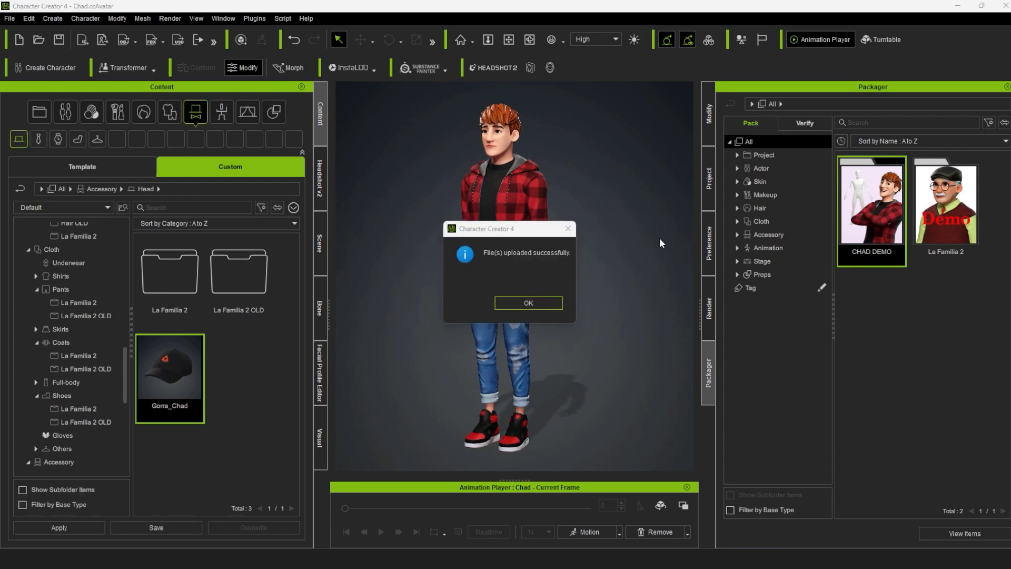
pyautogui.click(548, 302)
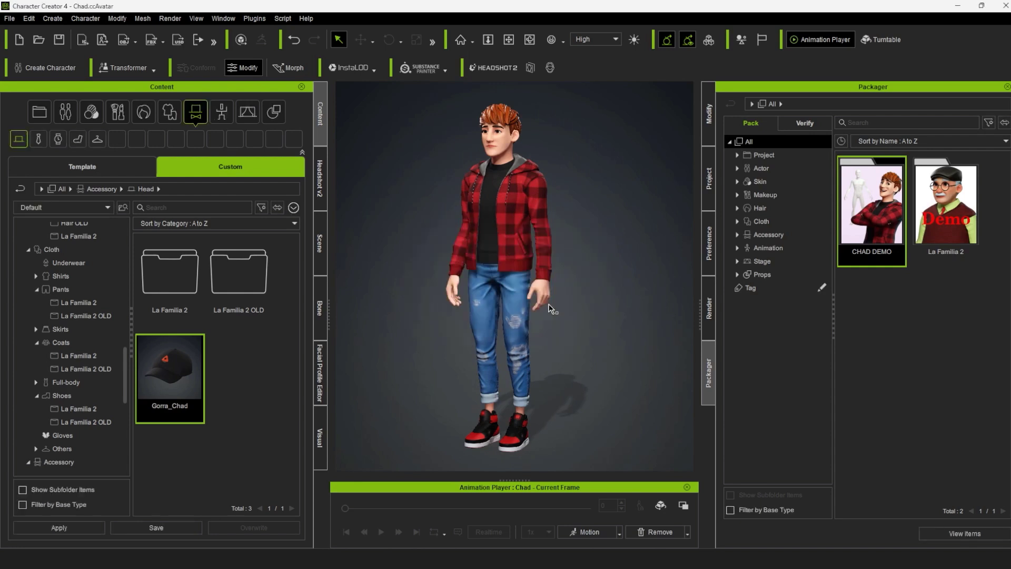
# - Show the uploaded packs under verification in the Packager and refresh the list
pyautogui.click(805, 124)
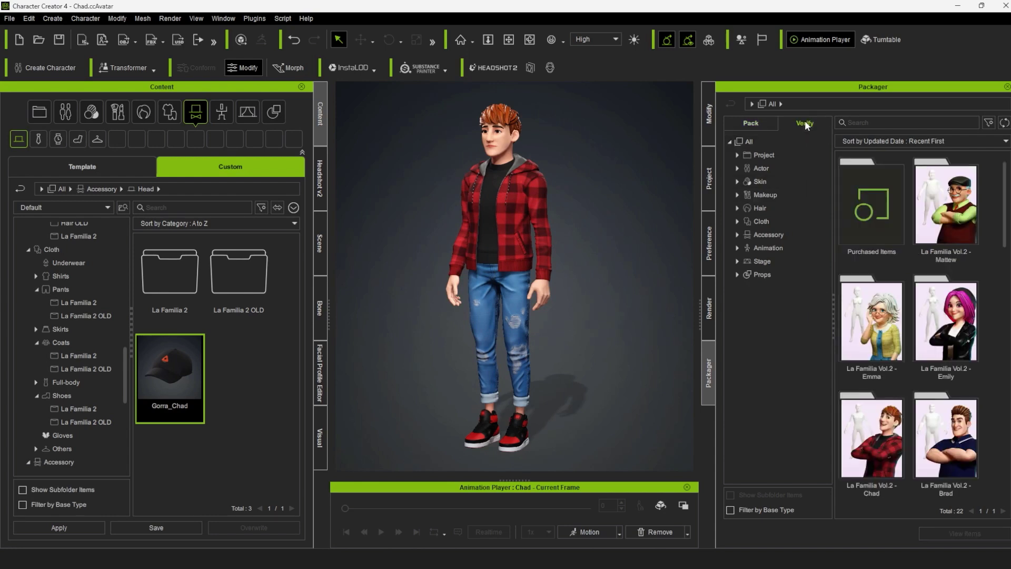
pyautogui.click(1004, 123)
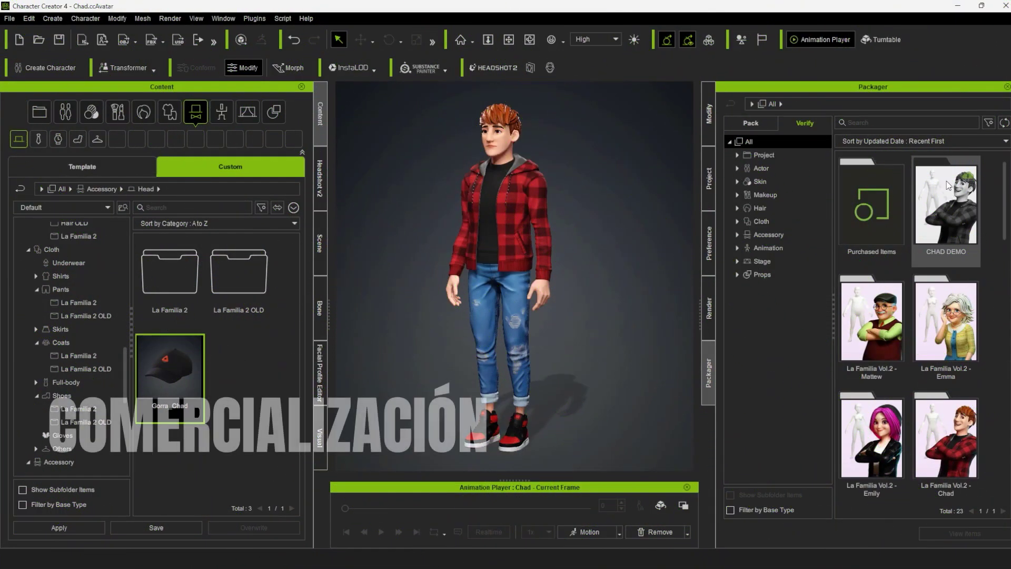
# - Open the Reallusion Marketplace from Character Creator's content options and go to the account's Management Backend
pyautogui.click(293, 207)
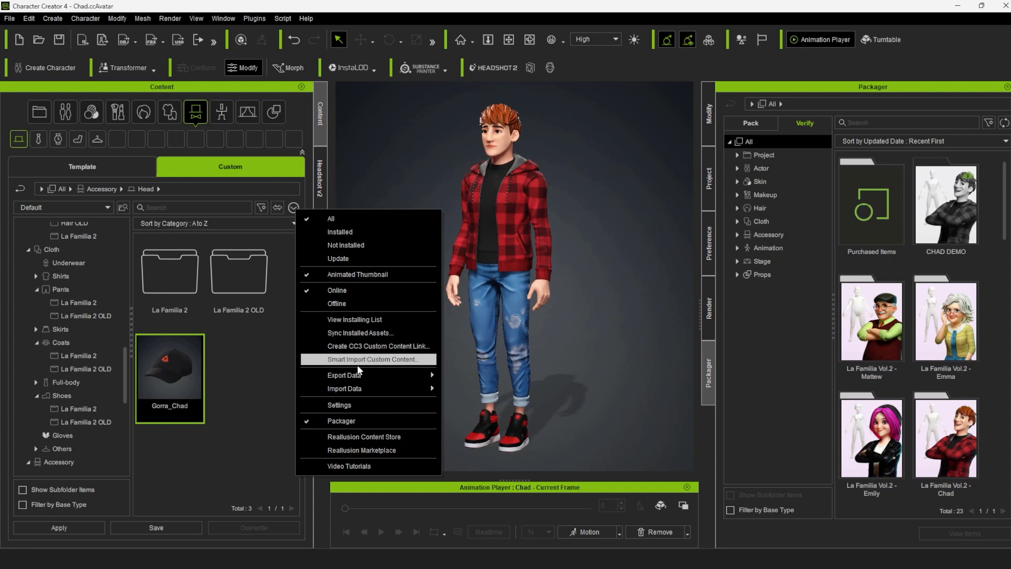
pyautogui.click(404, 452)
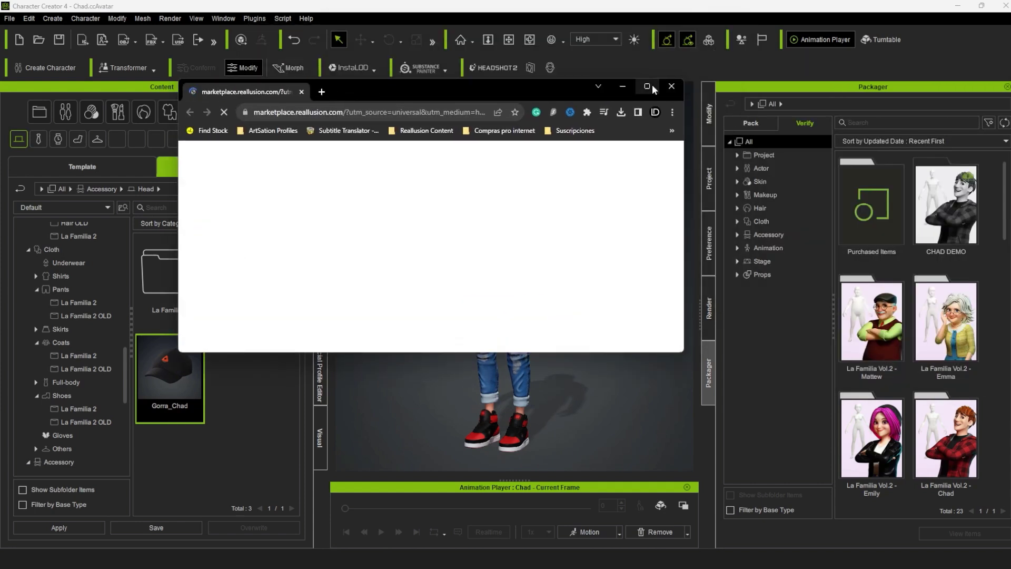
pyautogui.doubleClick(652, 86)
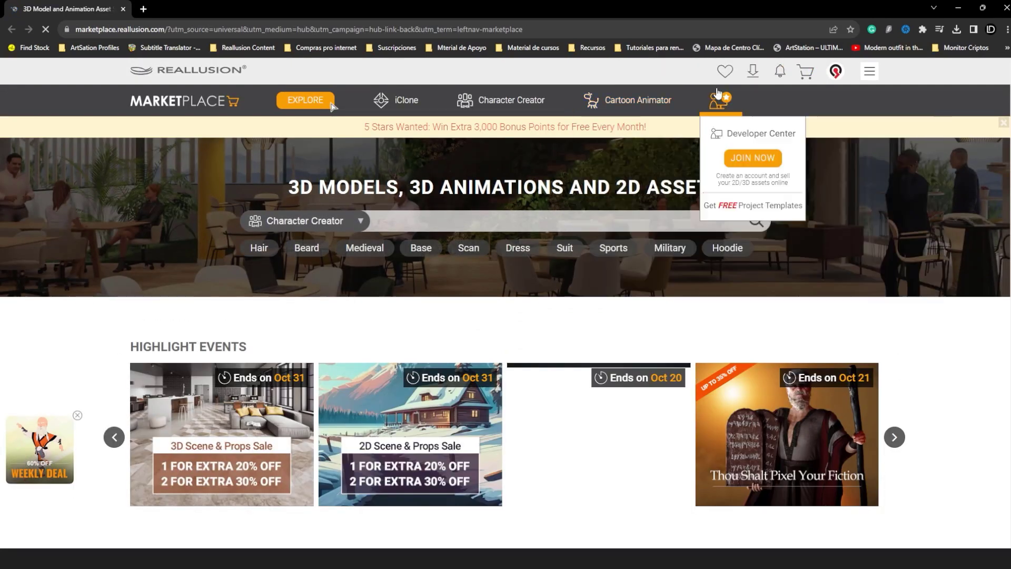
pyautogui.moveTo(835, 75)
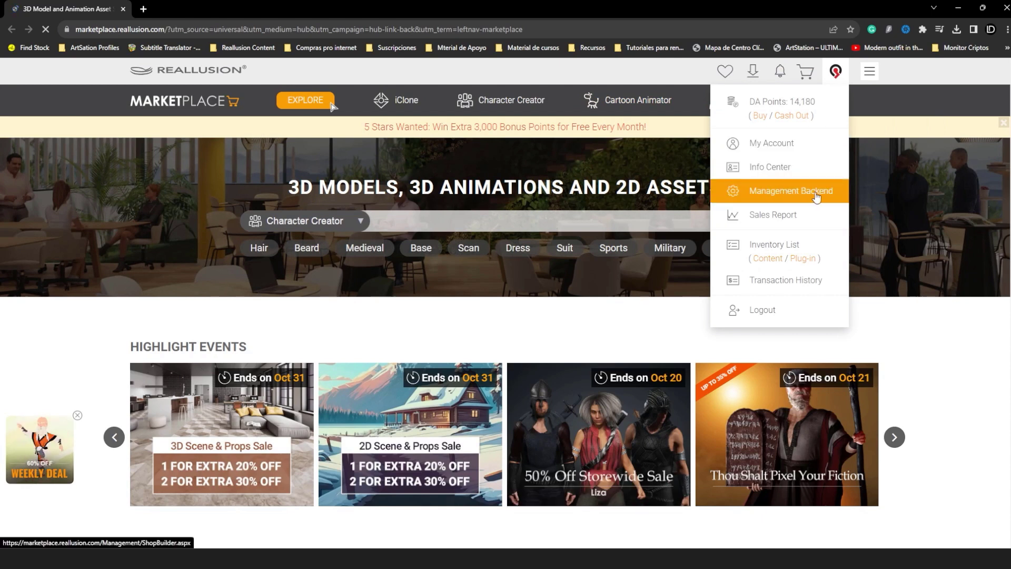
pyautogui.click(816, 197)
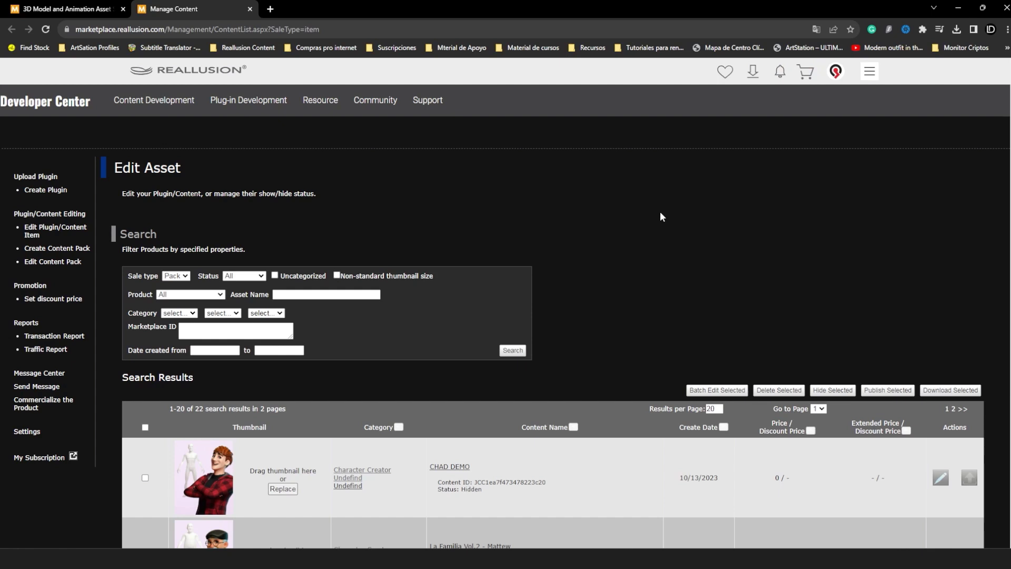
# - Open the CHAD DEMO pack for editing from the asset search results
pyautogui.scroll(-1, 658, 214)
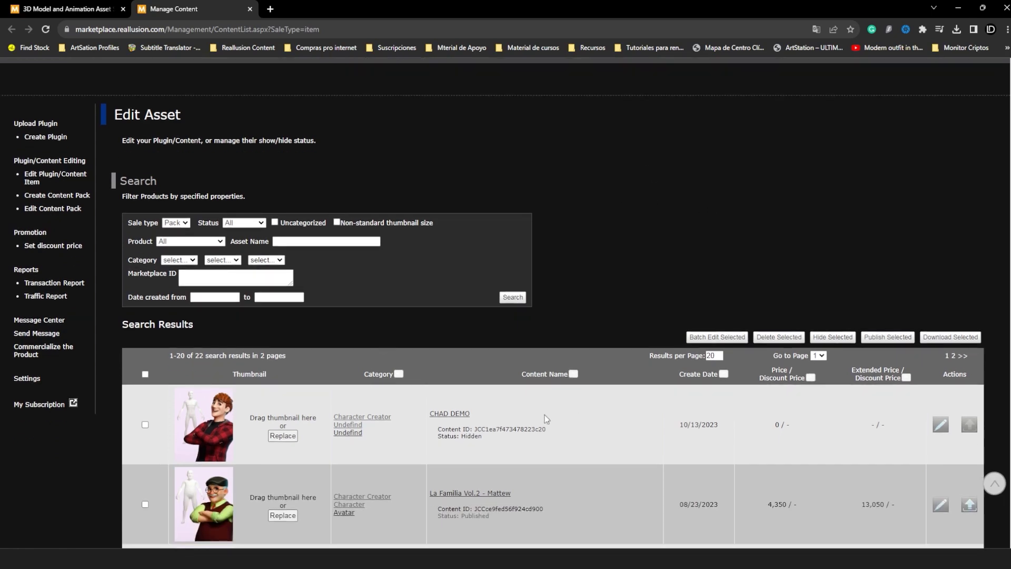
pyautogui.scroll(-1, 546, 418)
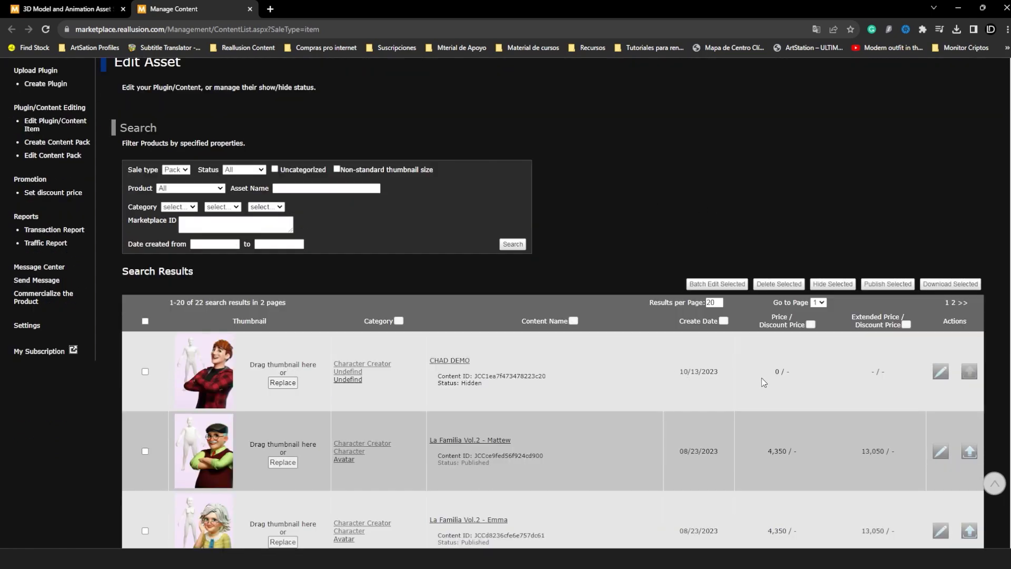
pyautogui.click(940, 373)
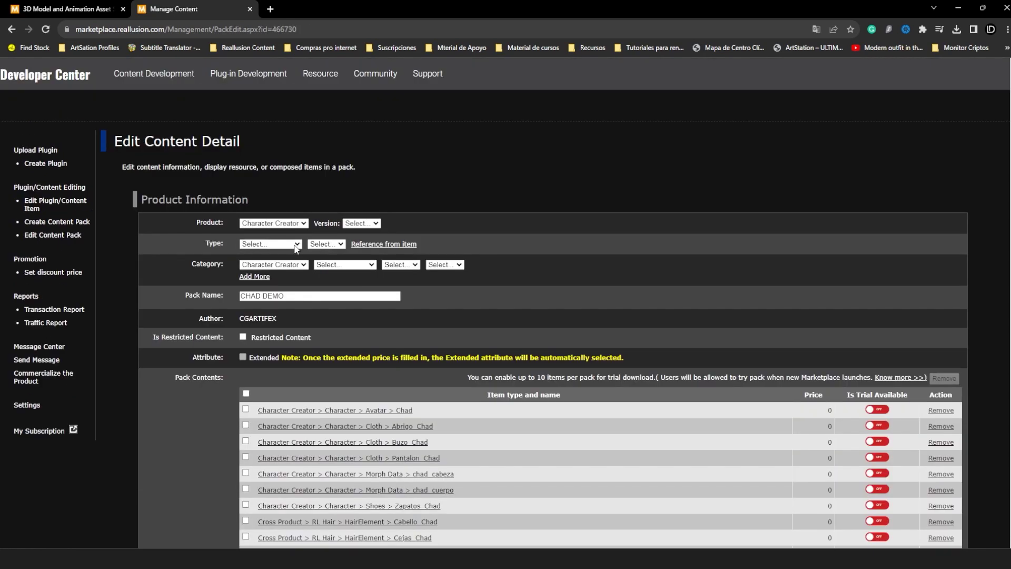
# - Set the pack's type to Character with the subtype Avatar
pyautogui.click(298, 244)
pyautogui.click(263, 260)
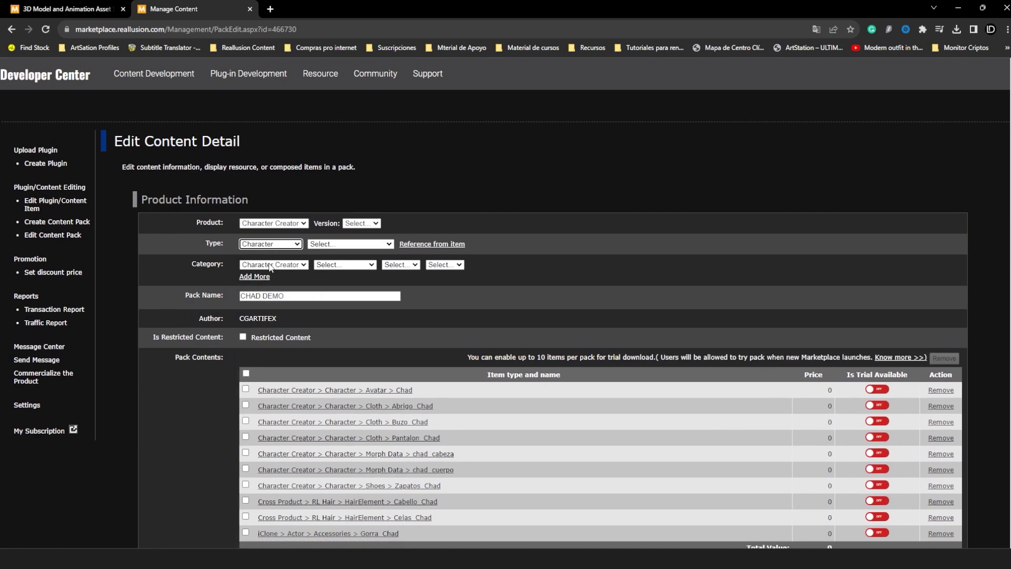
pyautogui.click(390, 245)
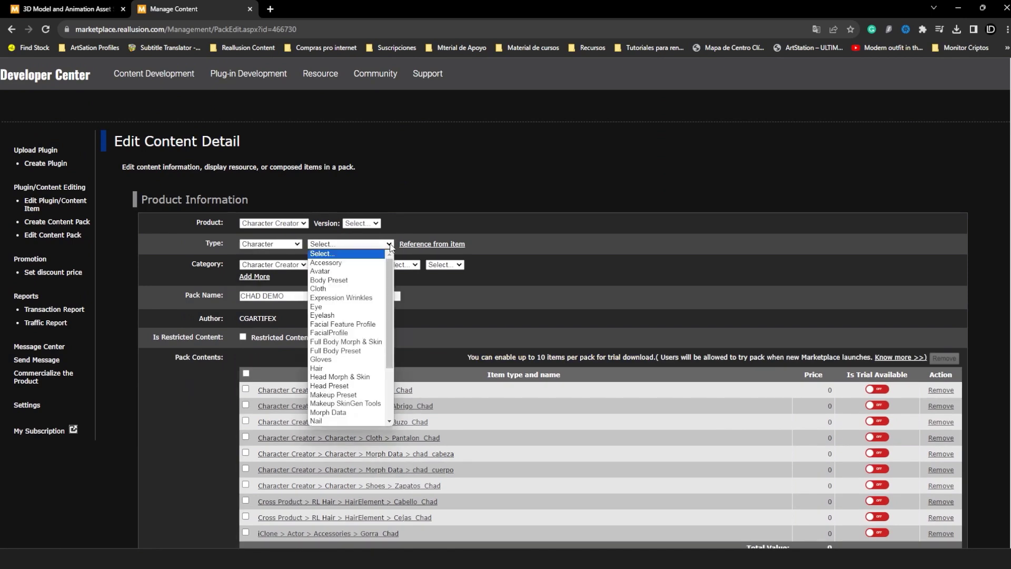
pyautogui.click(342, 270)
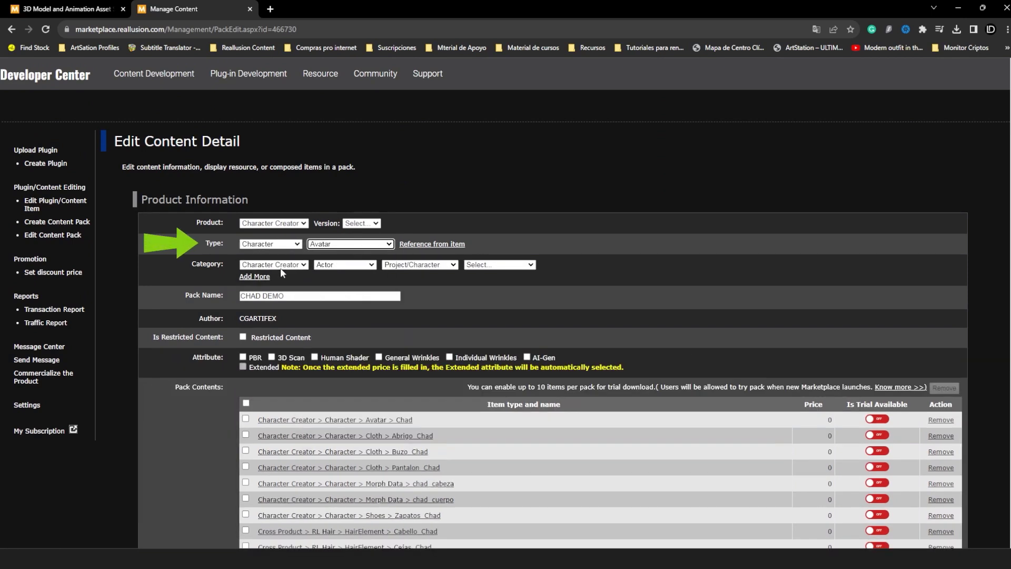
# - Set the pack's category to Character Creator, Actor, Project/Character, Male
pyautogui.click(304, 265)
pyautogui.click(286, 275)
pyautogui.click(371, 266)
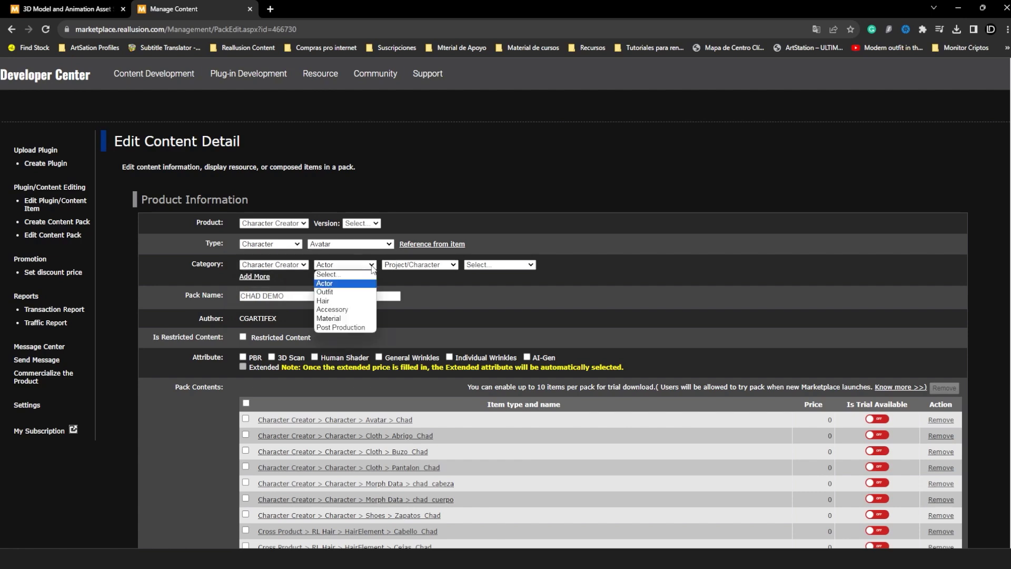
pyautogui.click(329, 284)
pyautogui.click(453, 265)
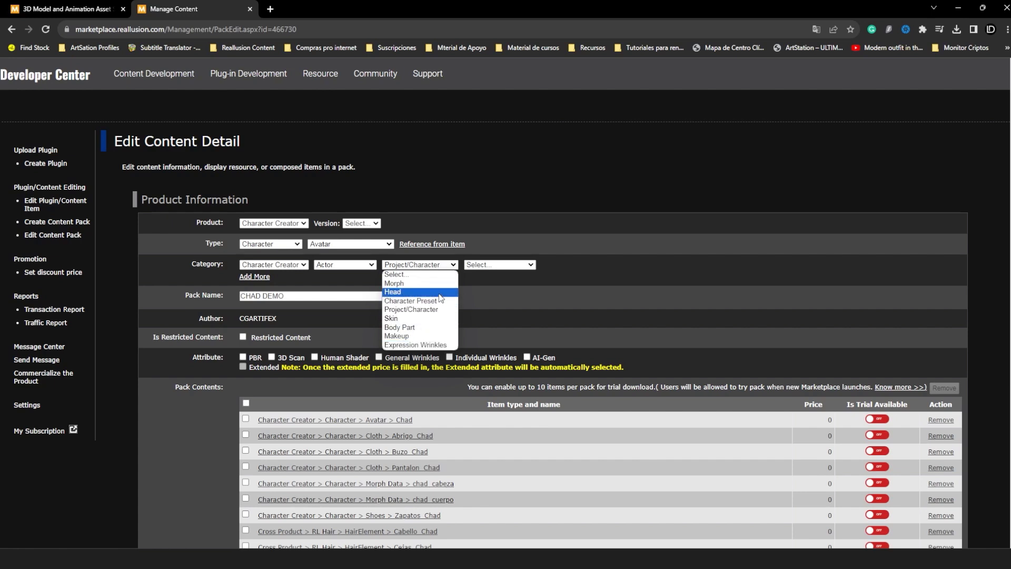
pyautogui.click(395, 274)
pyautogui.click(453, 265)
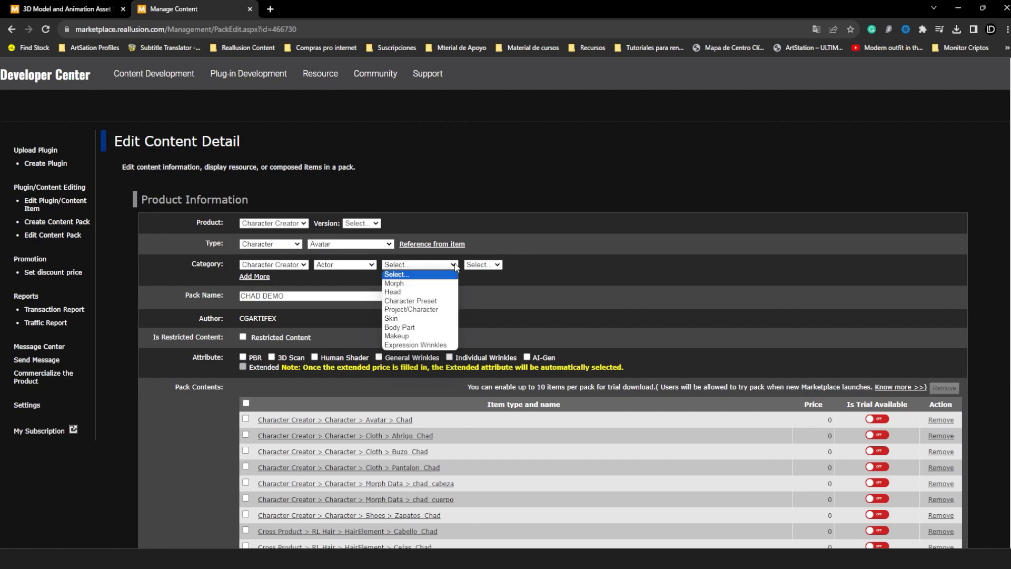
pyautogui.click(410, 309)
pyautogui.click(499, 264)
pyautogui.click(479, 282)
# - Add a second category for the pack: iClone, Actor, CC Character, Male
pyautogui.click(255, 276)
pyautogui.click(272, 278)
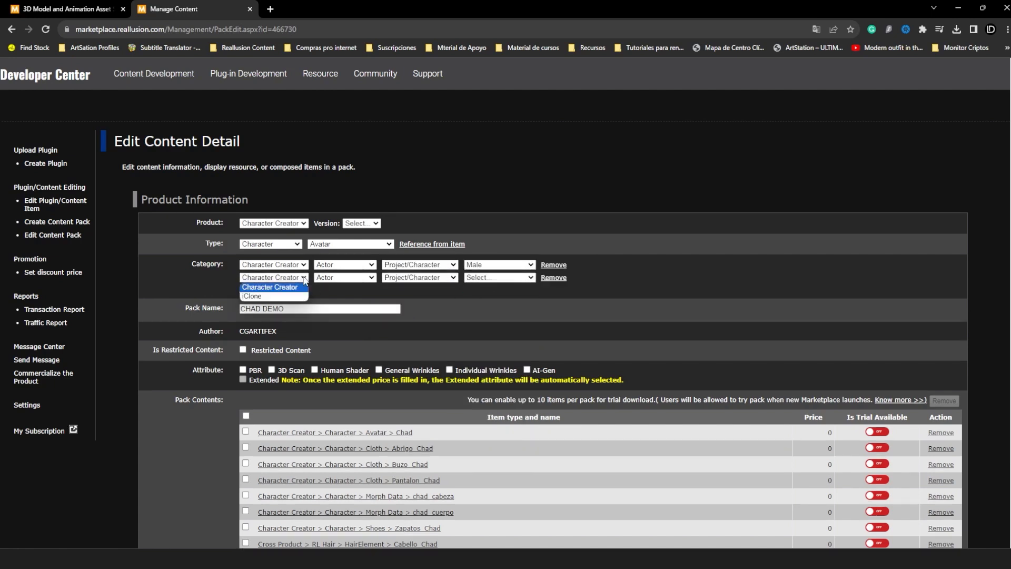
pyautogui.click(270, 296)
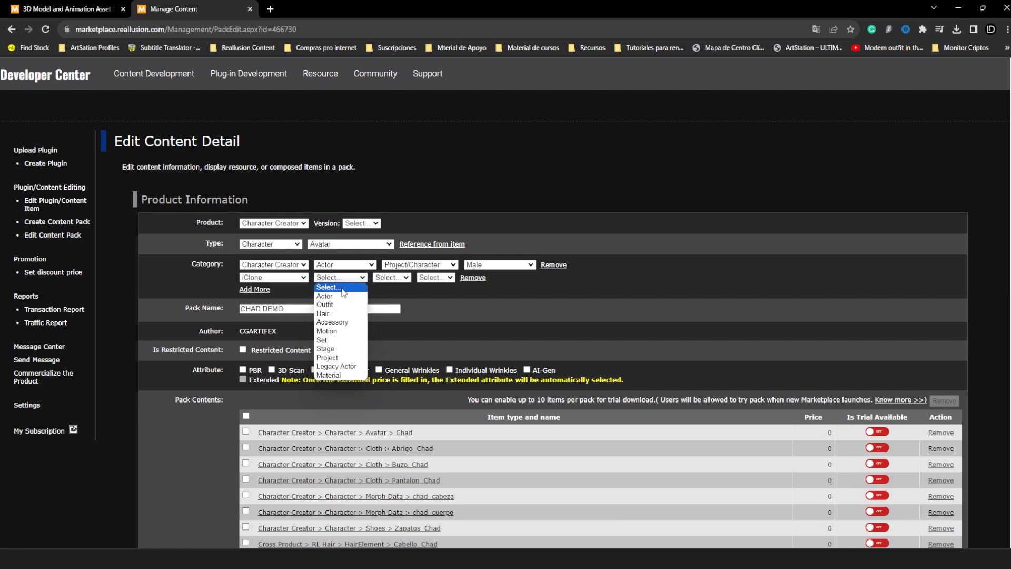
pyautogui.click(341, 296)
pyautogui.click(425, 278)
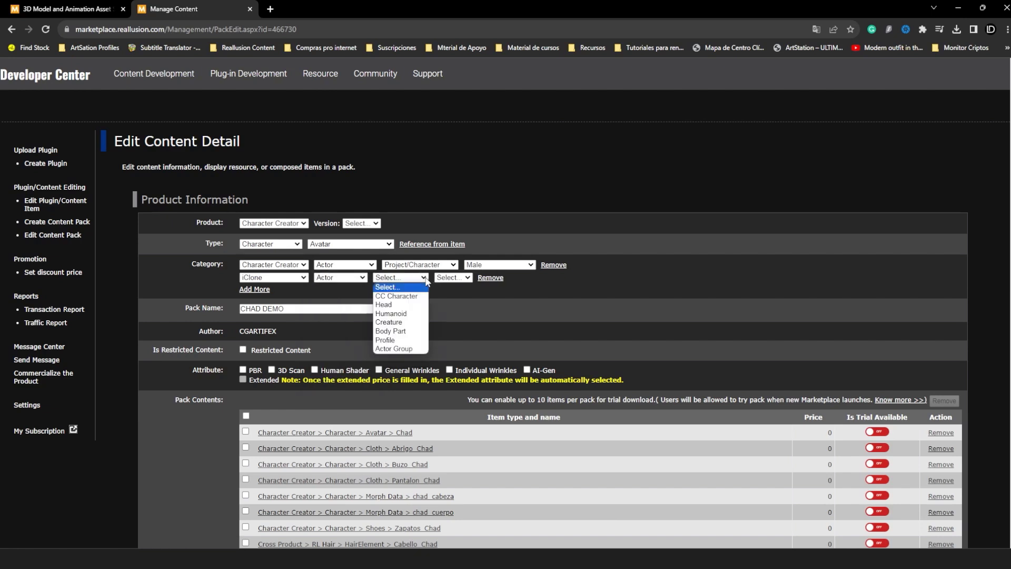
pyautogui.click(392, 296)
pyautogui.click(501, 281)
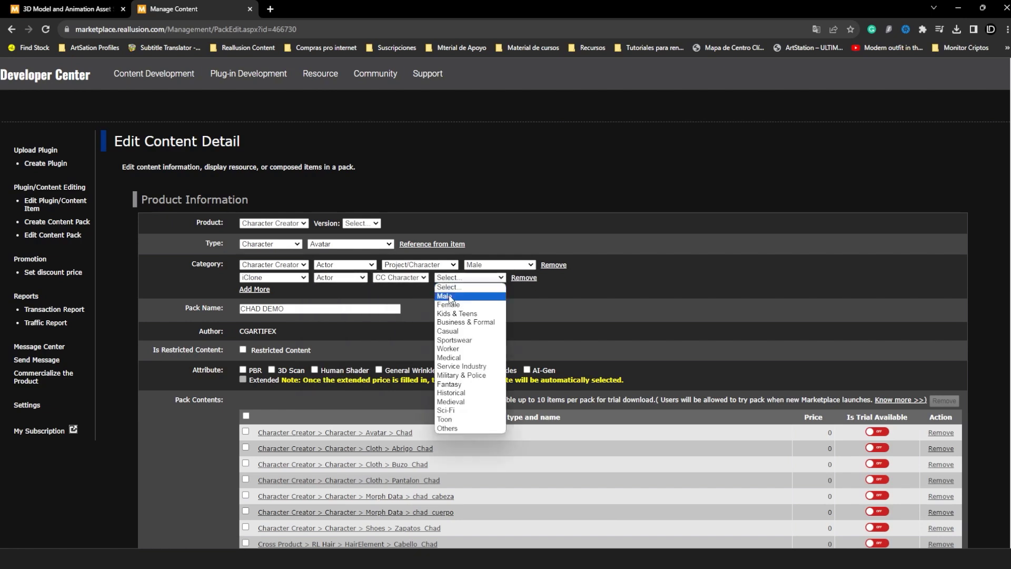
pyautogui.click(474, 293)
# - Set the pack's price to 4300 points
pyautogui.click(286, 308)
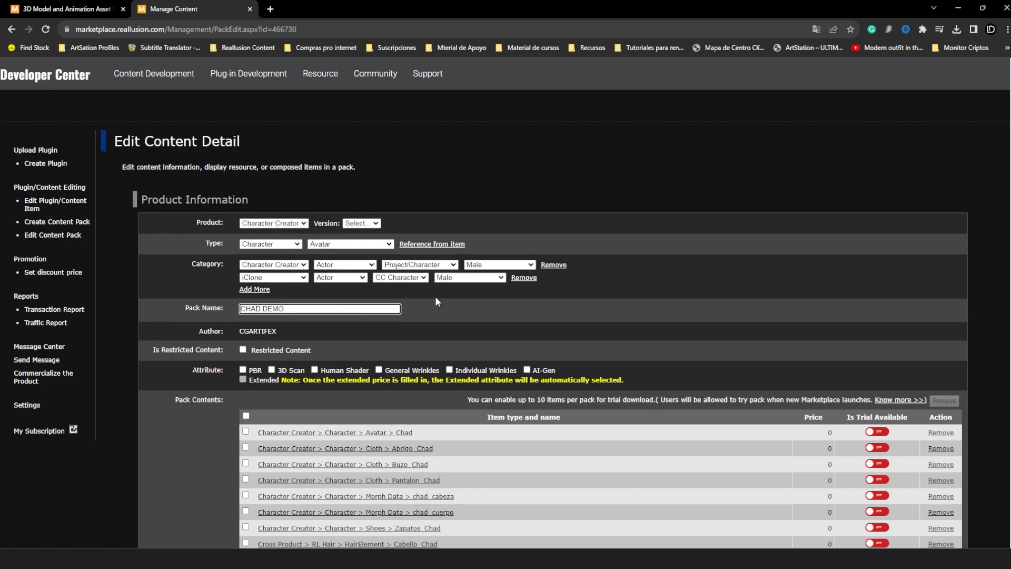
pyautogui.scroll(-2, 330, 224)
pyautogui.scroll(-8, 278, 267)
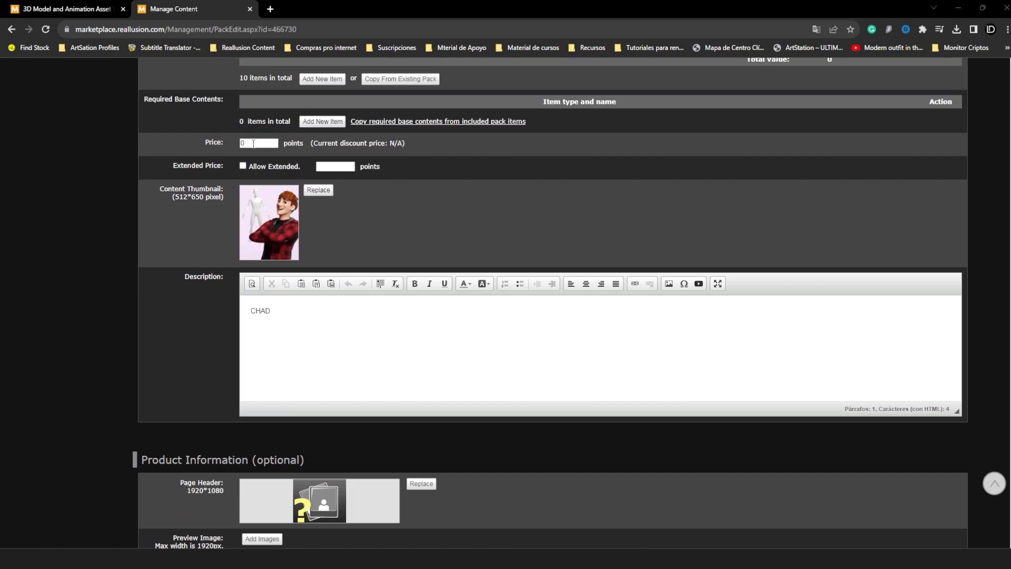
pyautogui.scroll(3, 249, 155)
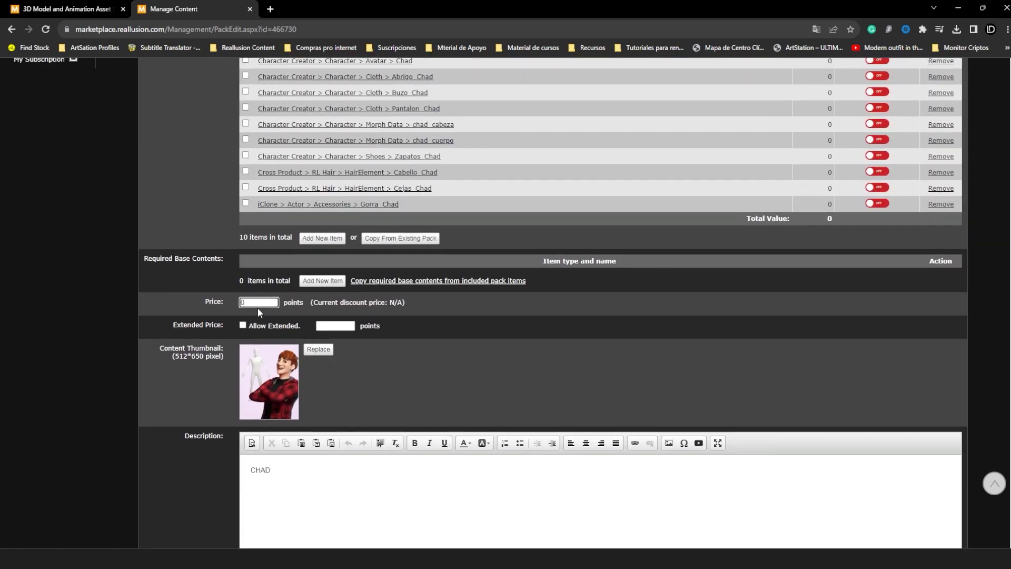
pyautogui.doubleClick(249, 303)
pyautogui.scroll(-2, 345, 297)
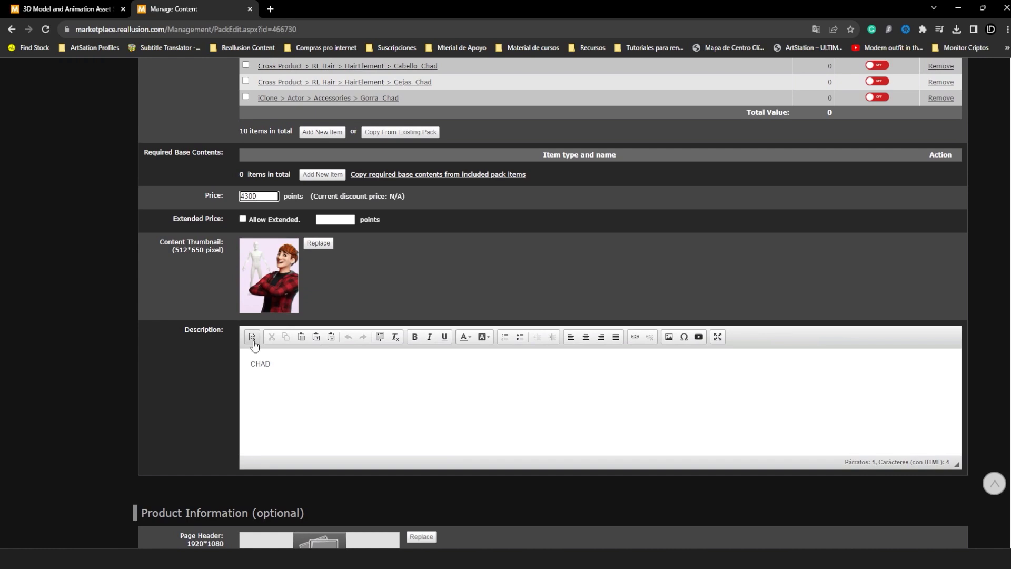
# - Switch to Word and copy the LA FAMILIA 2 – CHAD product text under the Description heading in Description Character.docx
pyautogui.hotkey('alt', 'Tab')
pyautogui.scroll(-5, 518, 270)
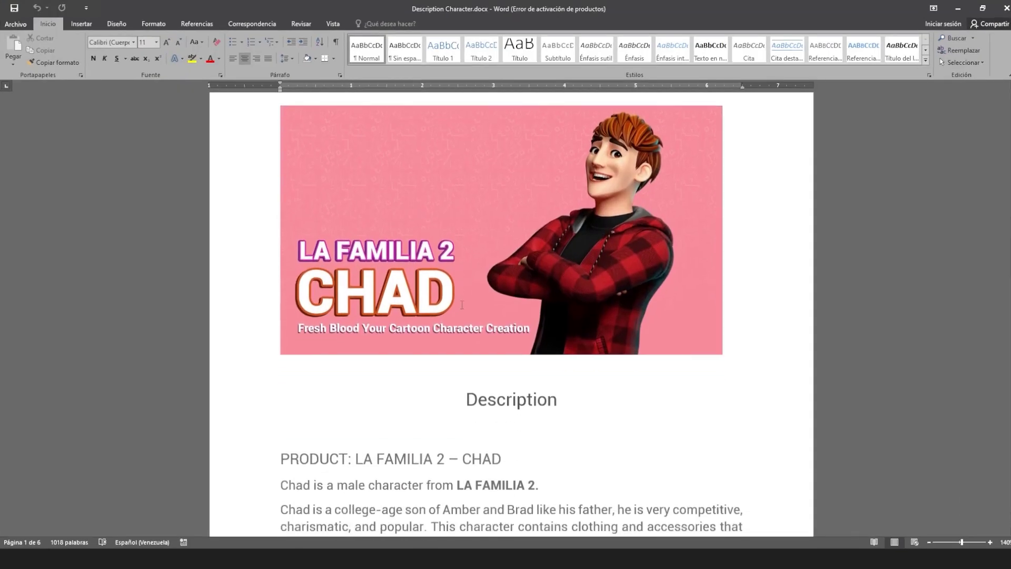
pyautogui.scroll(-2, 267, 396)
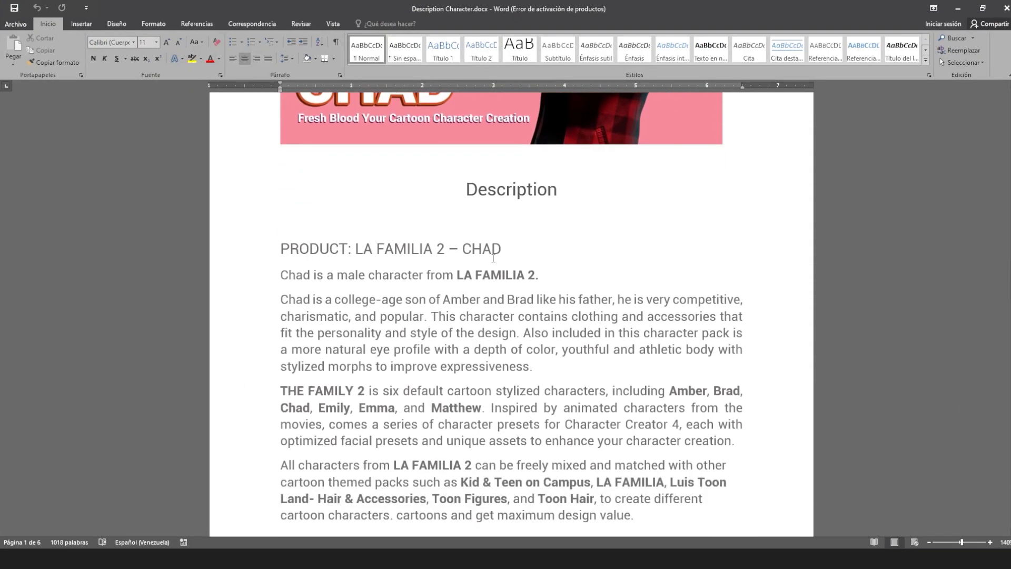
pyautogui.moveTo(281, 213); pyautogui.dragTo(637, 480)
pyautogui.rightClick(418, 273)
pyautogui.click(444, 292)
# - Back in the browser, replace the placeholder CHAD description with the copied product text
pyautogui.hotkey('alt', 'Tab')
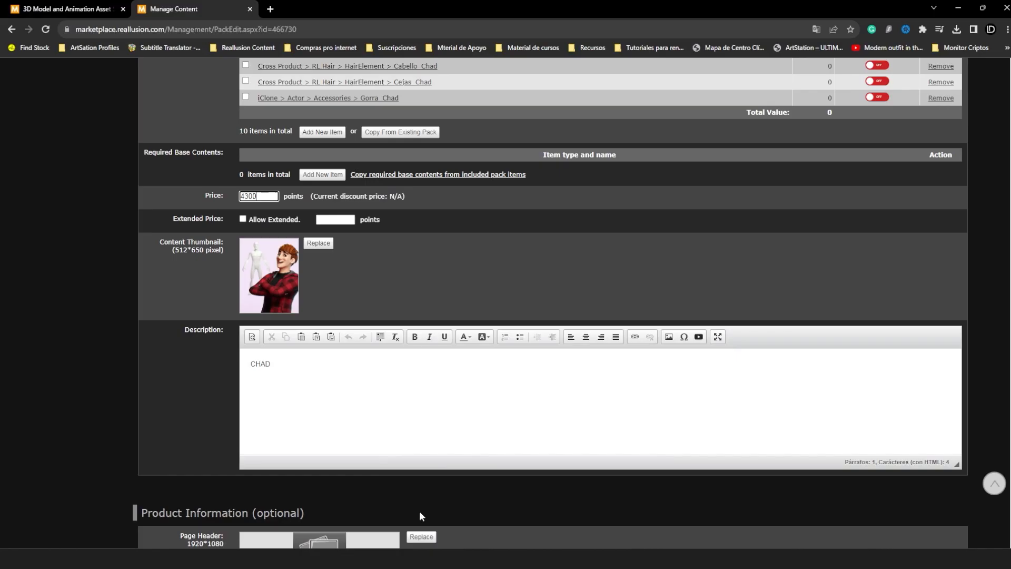
pyautogui.rightClick(263, 364)
pyautogui.click(310, 400)
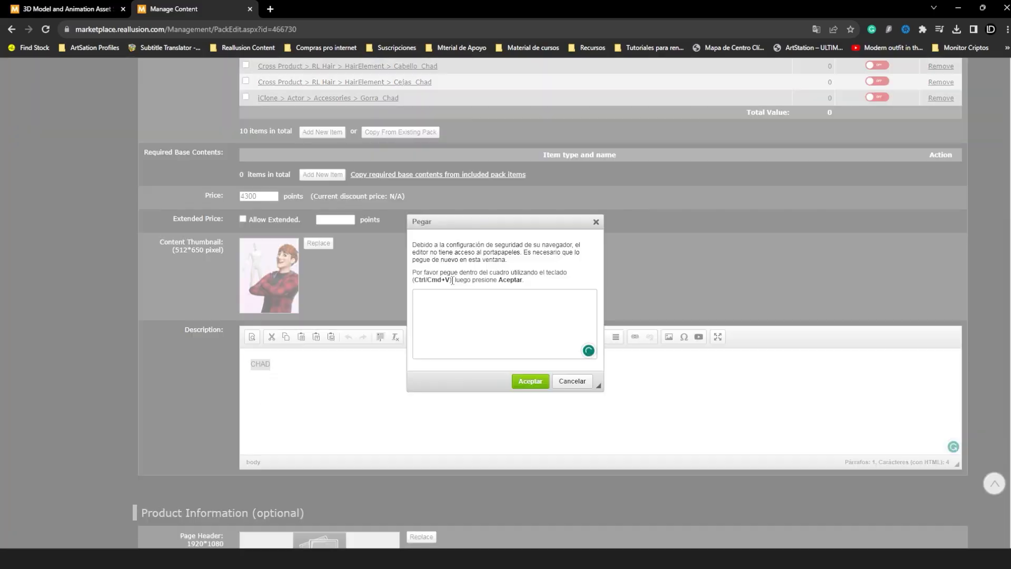
pyautogui.hotkey('ctrl', 'v')
pyautogui.click(529, 381)
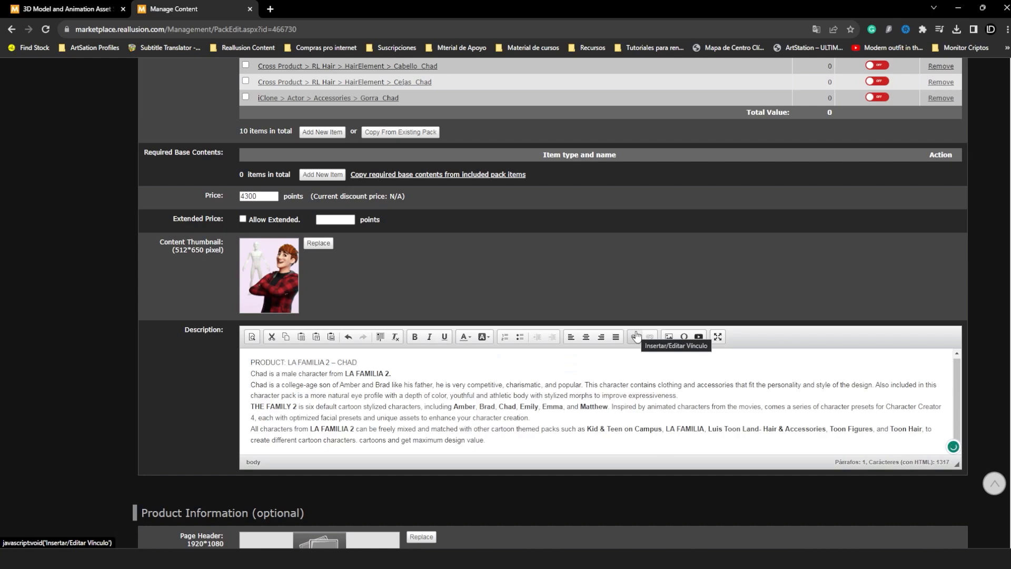
# - Choose 1. Main Image.jpg as the pack's page header
pyautogui.scroll(-5, 480, 386)
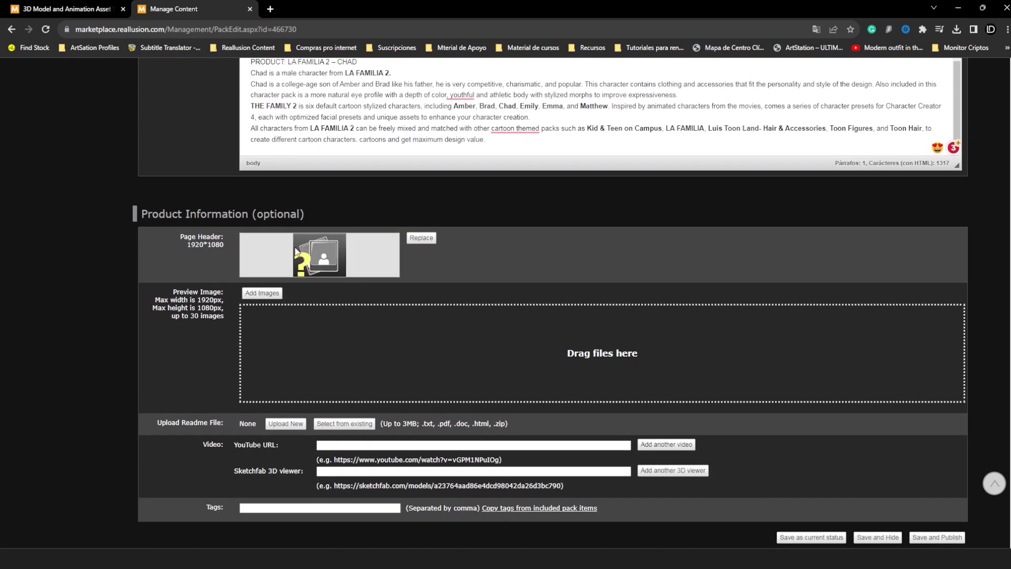
pyautogui.click(421, 238)
pyautogui.click(445, 254)
pyautogui.click(420, 220)
pyautogui.click(720, 387)
# - Add images 2 to 8 from the Chad folder, Avatar Preset through Original sketches, as the pack's preview images
pyautogui.click(270, 300)
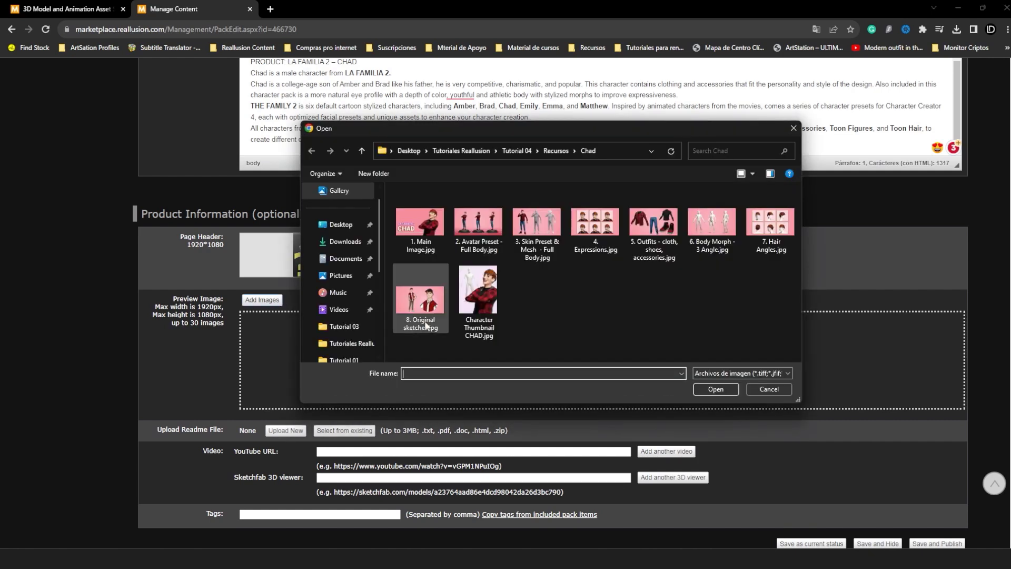
pyautogui.press('Right')
pyautogui.hotkey('shift', 'Right')
pyautogui.hotkey('shift', 'Right')
pyautogui.hotkey('shift', 'Right')
pyautogui.hotkey('shift', 'Right')
pyautogui.hotkey('shift', 'Right')
pyautogui.keyDown('ctrl'); pyautogui.click(415, 301); pyautogui.keyUp('ctrl')
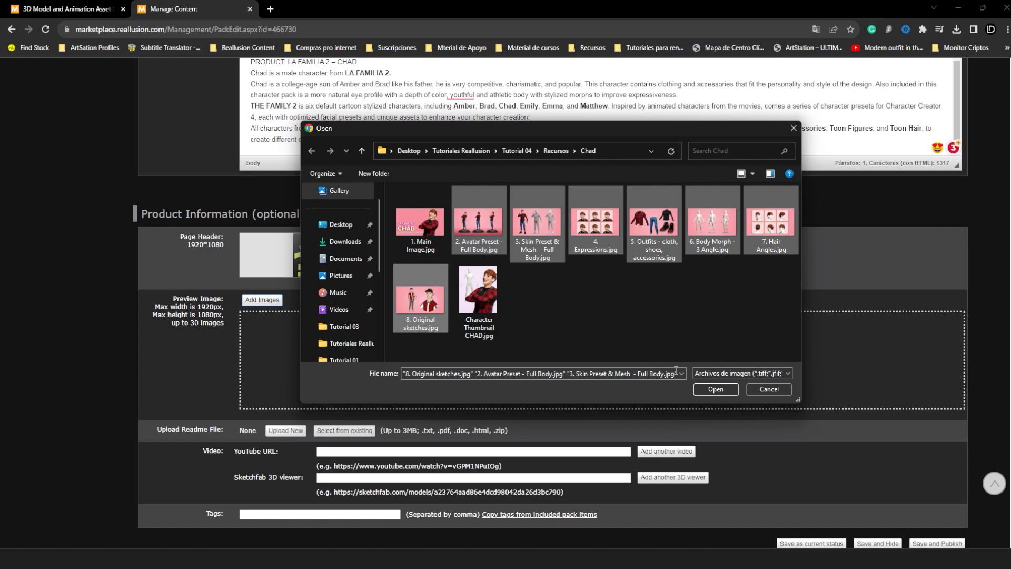
pyautogui.click(715, 389)
# - Try to save the pack with its current status
pyautogui.scroll(-3, 345, 263)
pyautogui.click(811, 536)
pyautogui.click(598, 90)
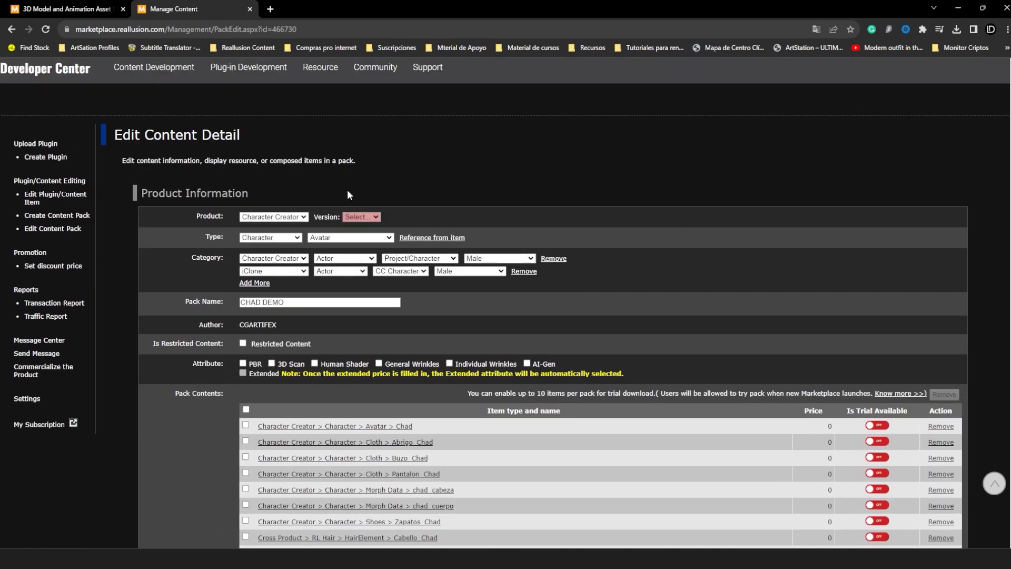
# - Select a Character Creator version for the pack, review the added preview images, and save the pack
pyautogui.click(375, 217)
pyautogui.click(365, 236)
pyautogui.scroll(-15, 795, 295)
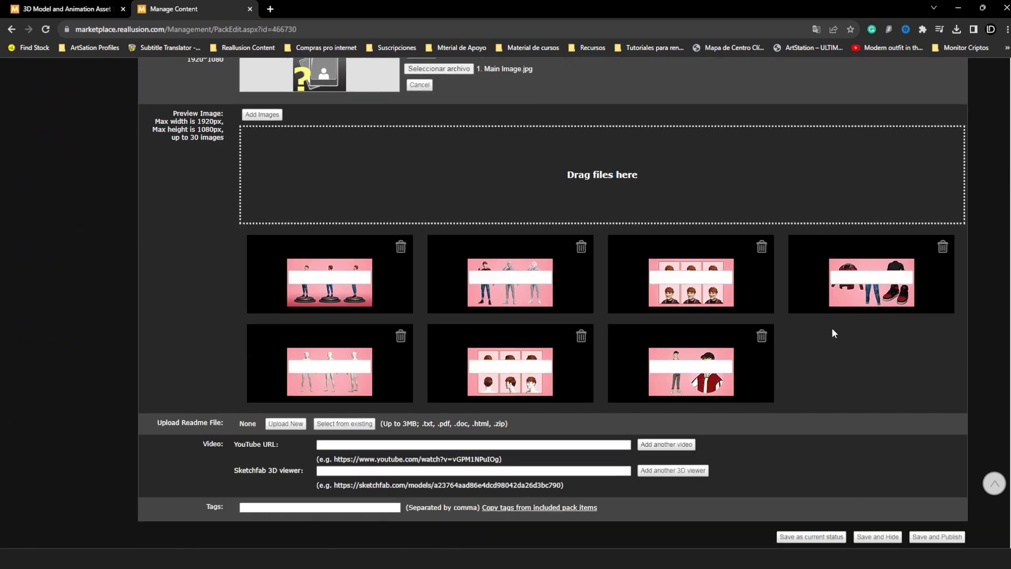
pyautogui.scroll(2, 779, 349)
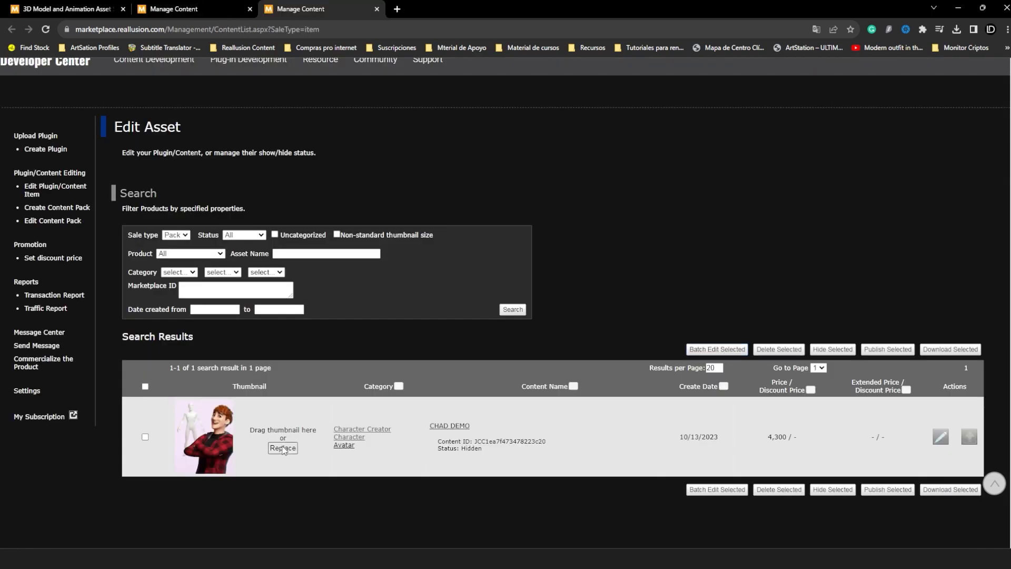
# - Open the CHAD DEMO pack's Marketplace page in a new tab, review its layout, and switch to Character Creator 4
pyautogui.rightClick(211, 429)
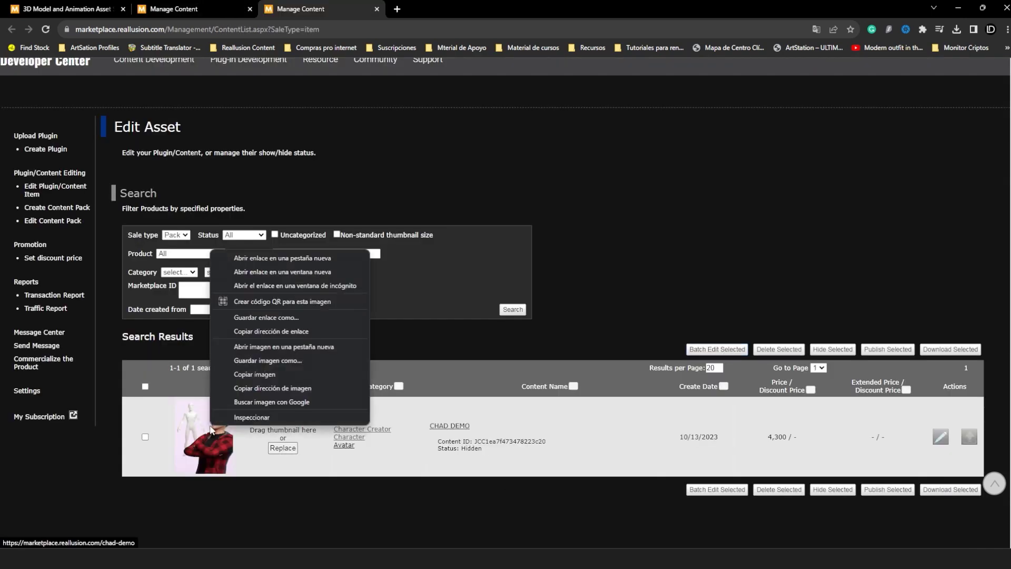
pyautogui.click(282, 258)
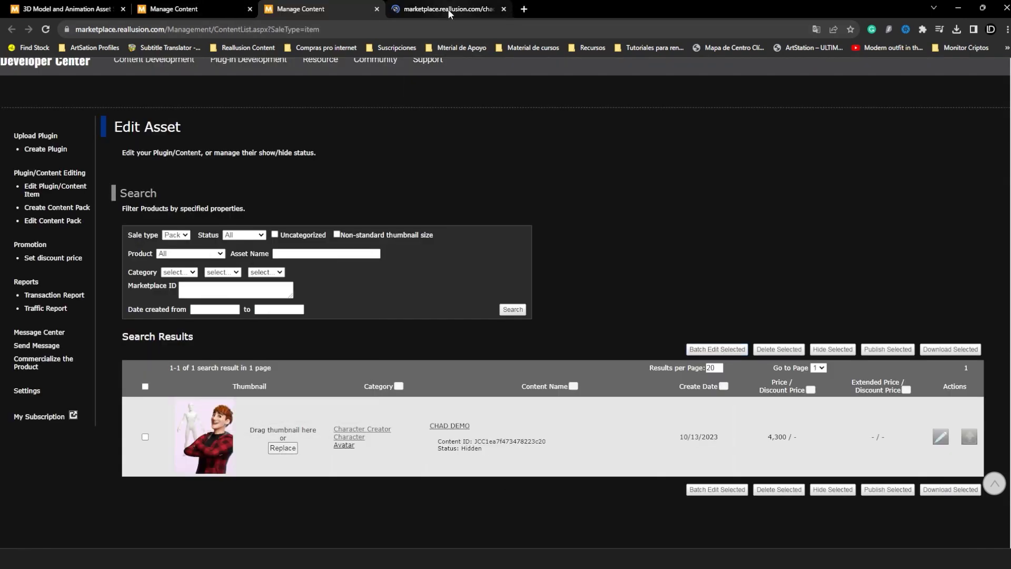
pyautogui.click(449, 12)
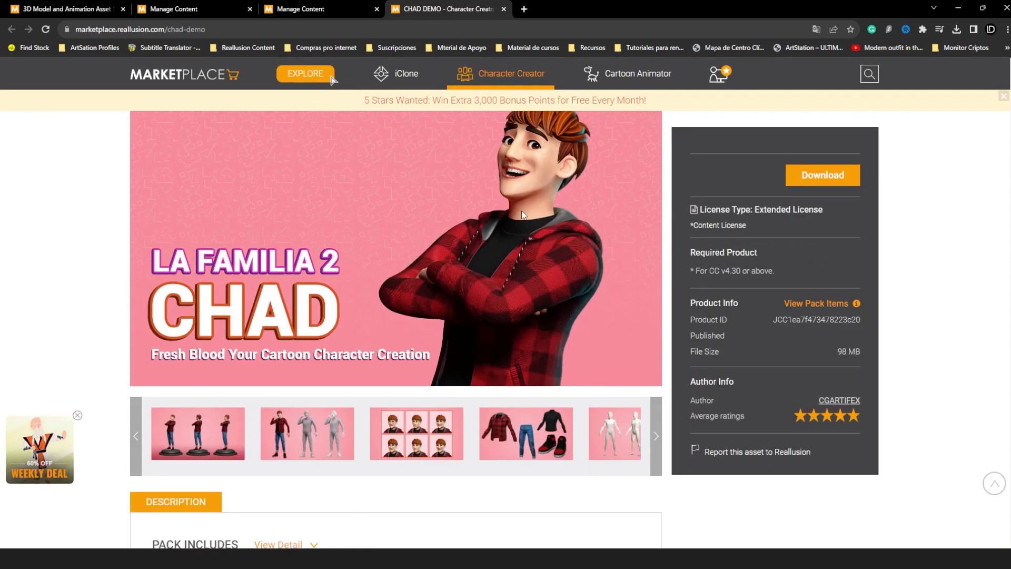
pyautogui.scroll(-7, 463, 188)
pyautogui.scroll(8, 526, 322)
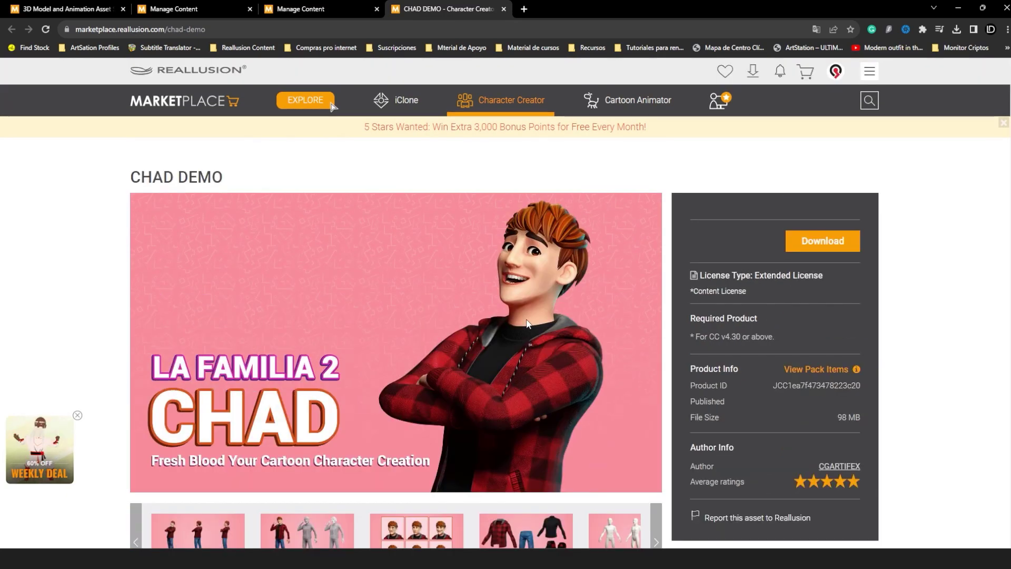
pyautogui.scroll(-1, 527, 321)
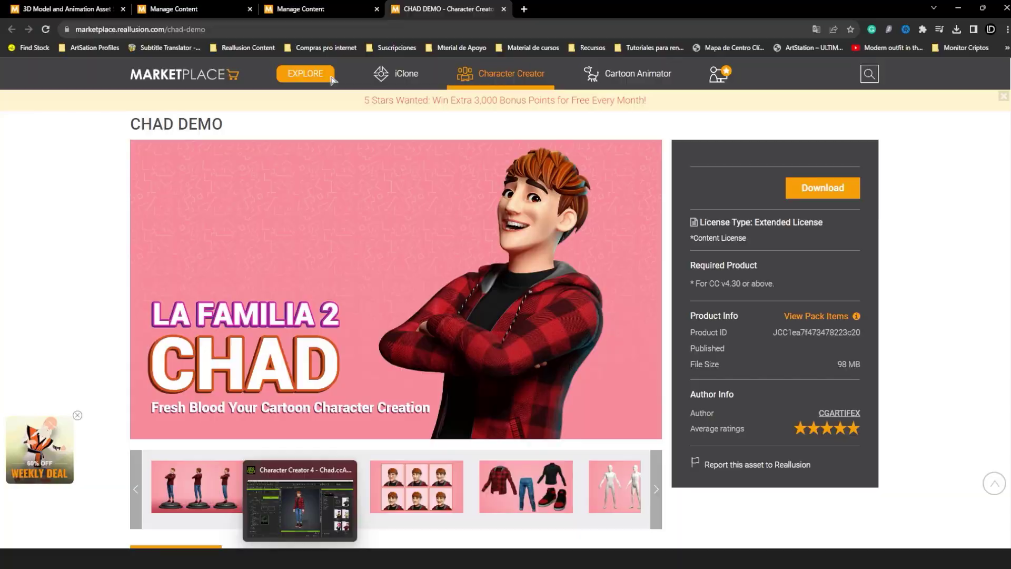
pyautogui.click(303, 500)
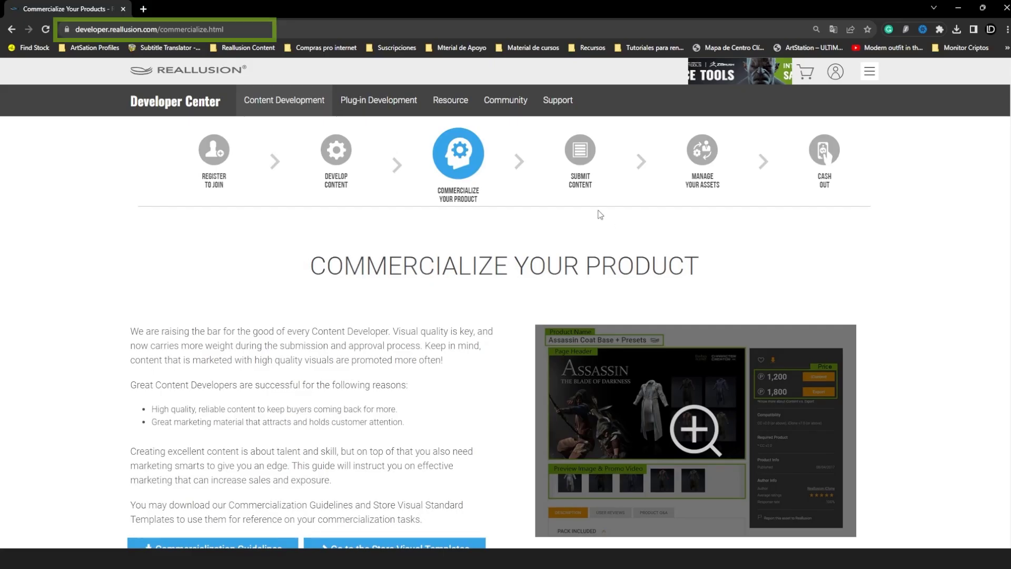
# - Examine the Commercialize Your Product page and the commercialization guideline PDF for the store image requirements
pyautogui.scroll(-4, 553, 210)
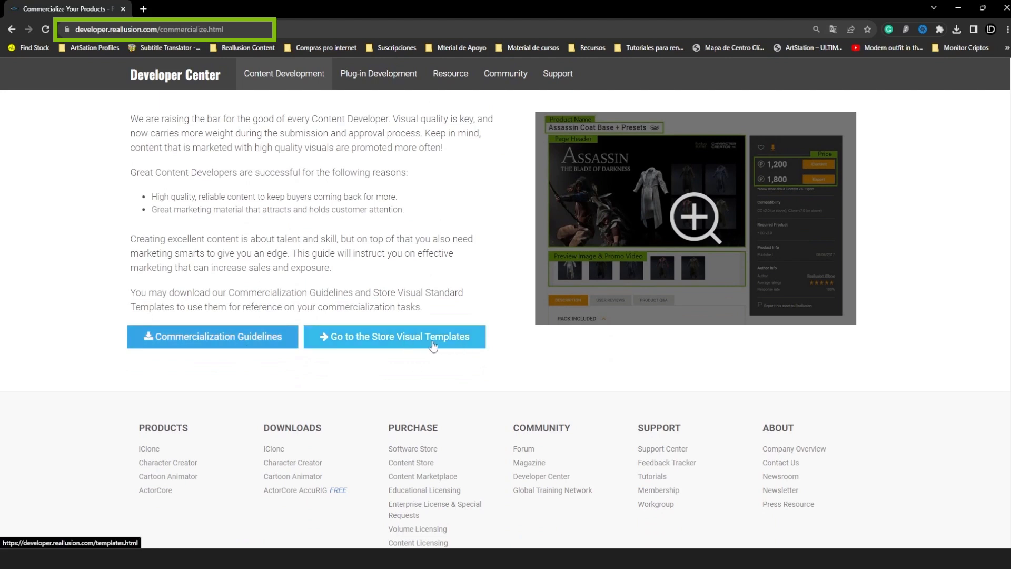
pyautogui.scroll(-1, 726, 319)
pyautogui.scroll(3, 730, 321)
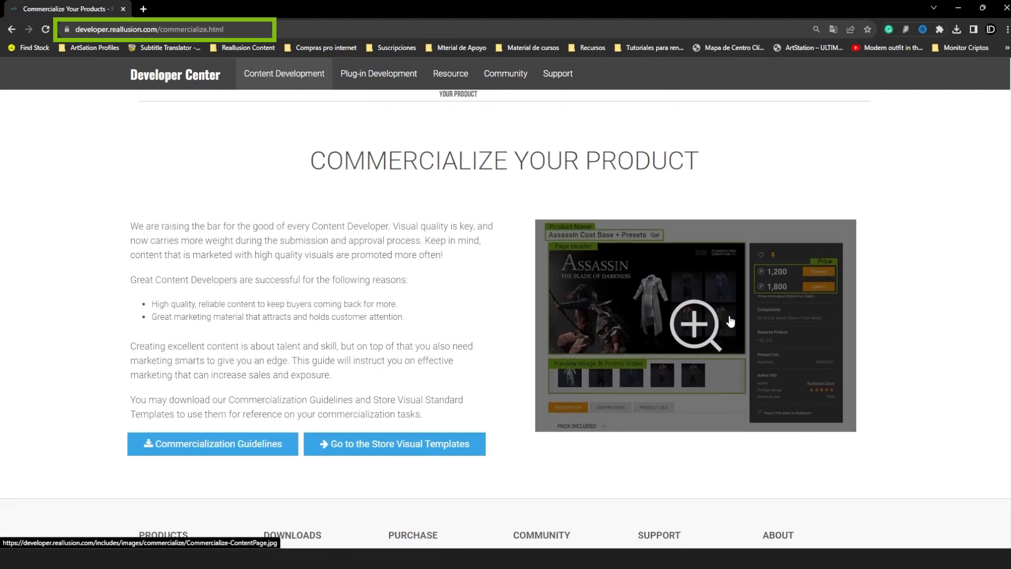
pyautogui.scroll(2, 731, 322)
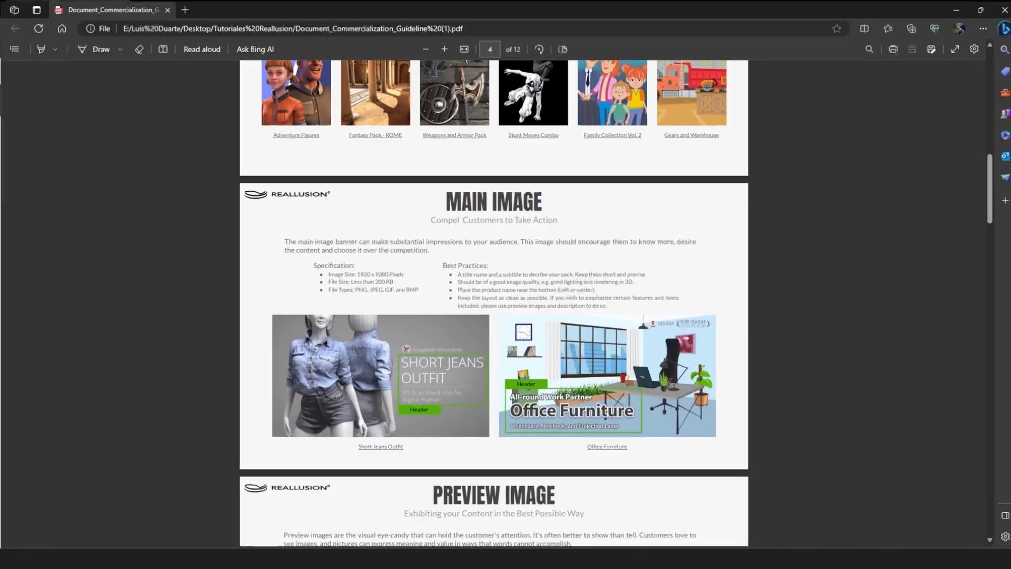
pyautogui.scroll(3, 540, 278)
pyautogui.scroll(5, 540, 277)
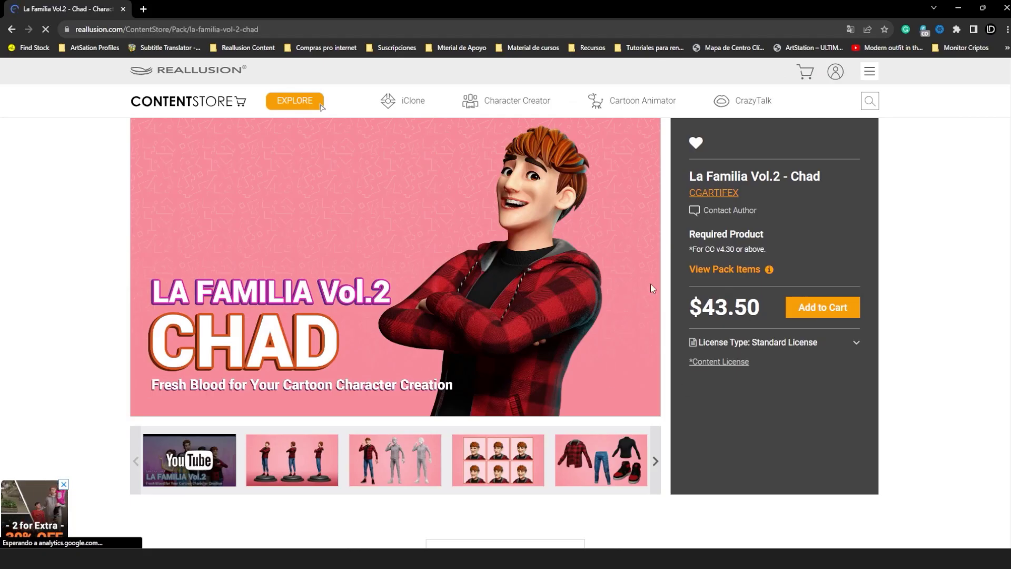
# - Browse the enlarged preview images on the La Familia Vol.2 - Chad store page and look over its description
pyautogui.scroll(-2, 579, 279)
pyautogui.scroll(2, 505, 292)
pyautogui.click(294, 472)
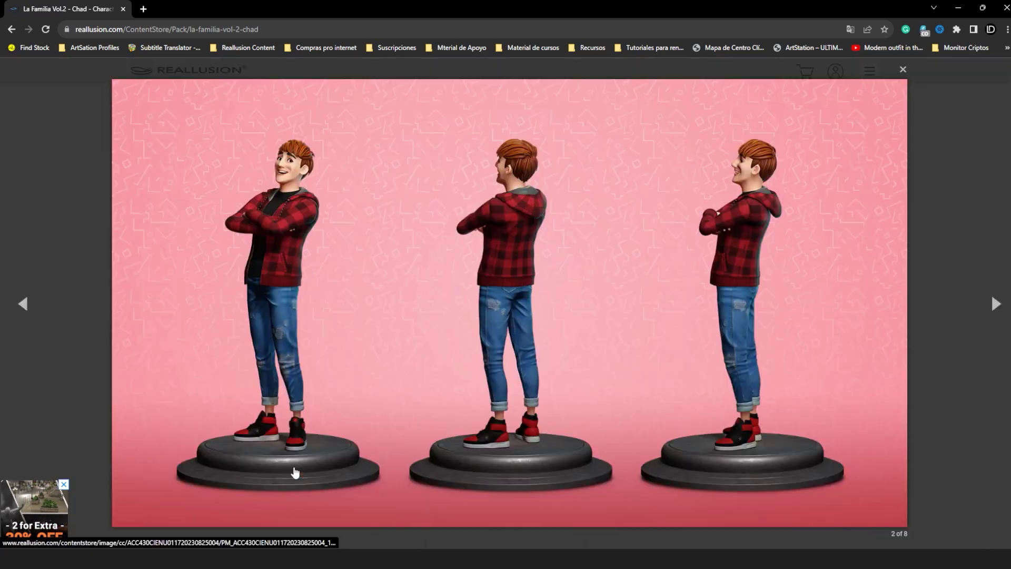
pyautogui.click(995, 304)
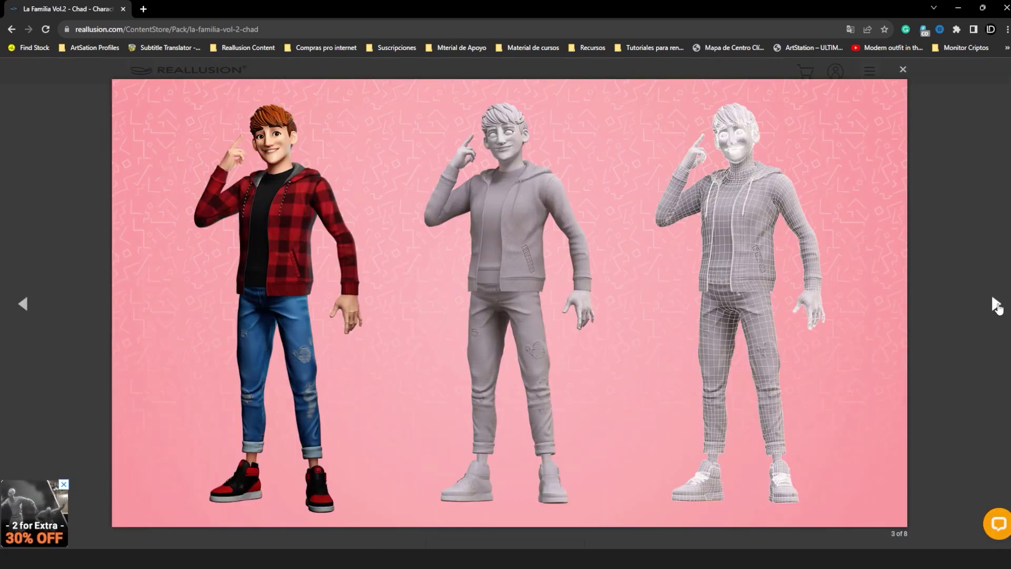
pyautogui.click(995, 303)
pyautogui.click(995, 303)
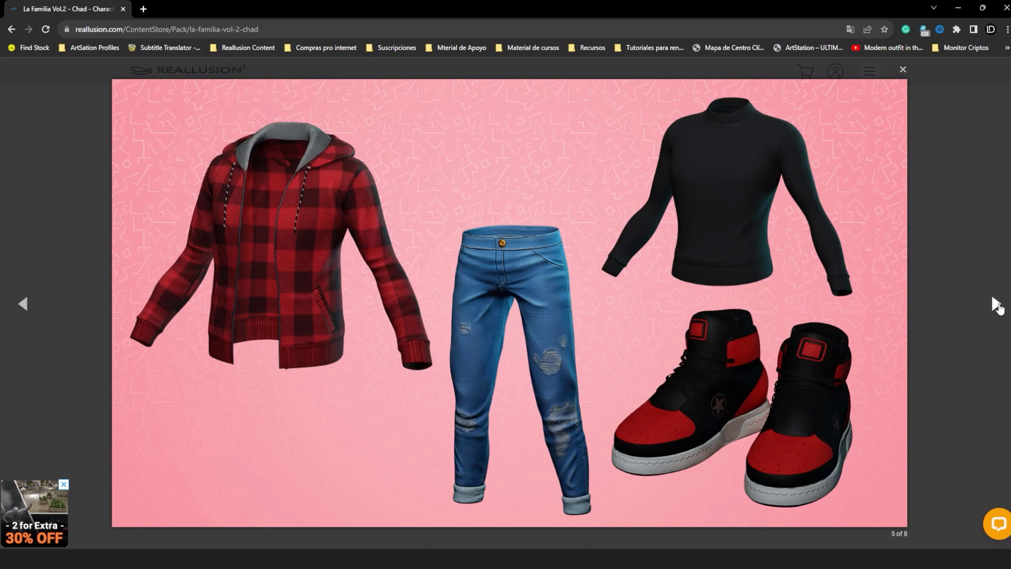
pyautogui.click(994, 304)
pyautogui.click(995, 304)
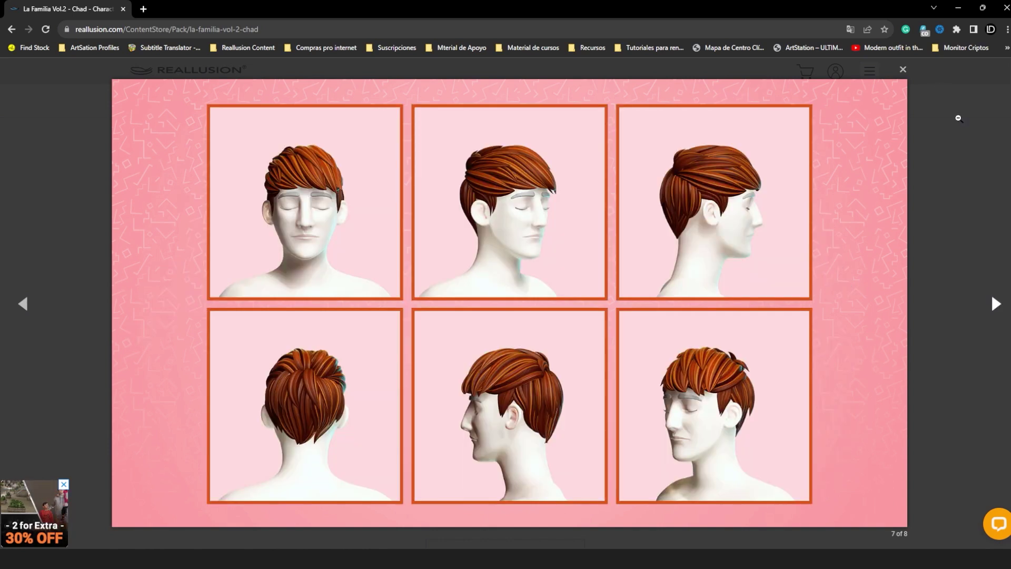
pyautogui.click(995, 304)
pyautogui.click(902, 70)
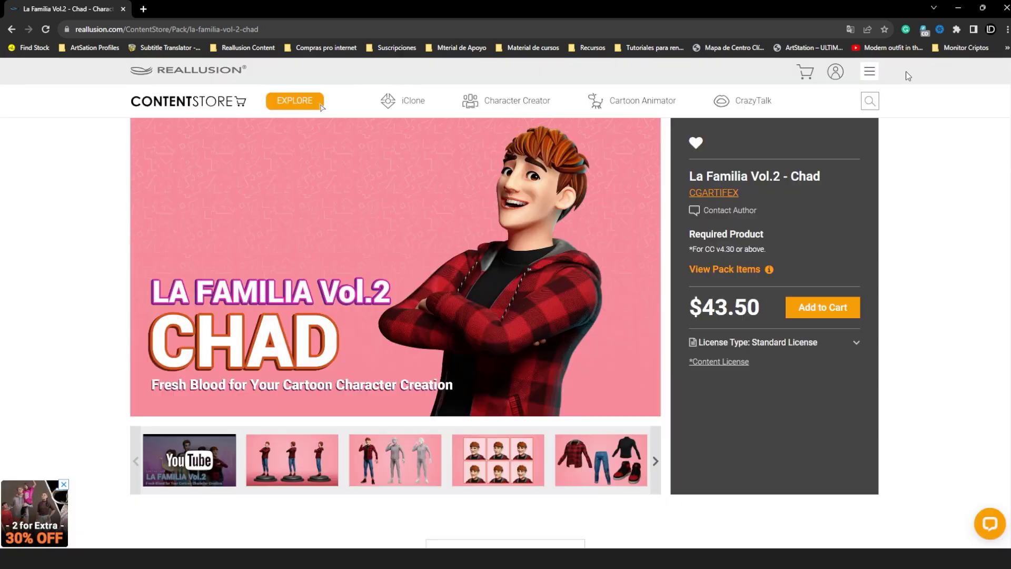
pyautogui.scroll(-2, 435, 293)
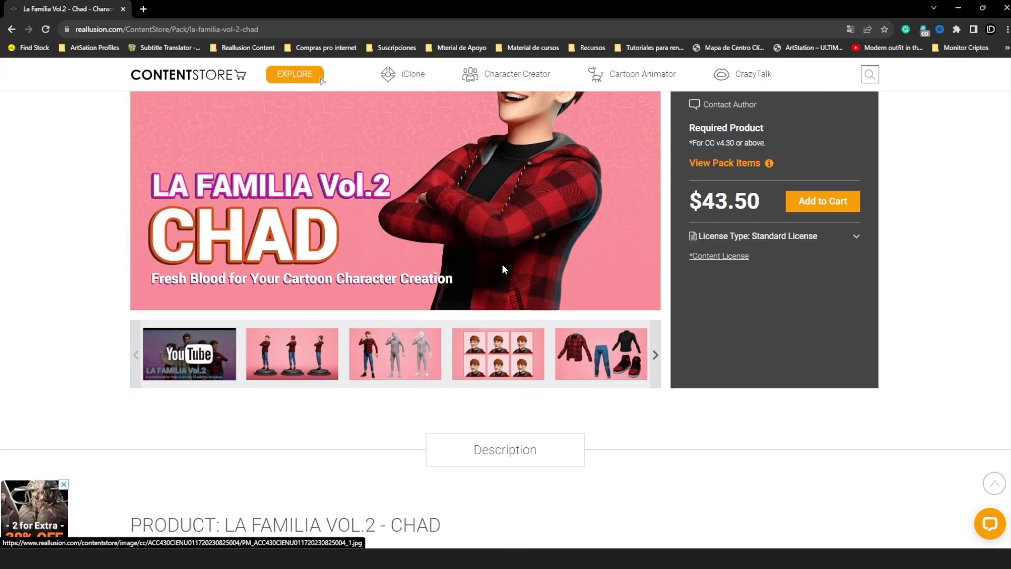
pyautogui.scroll(-3, 502, 265)
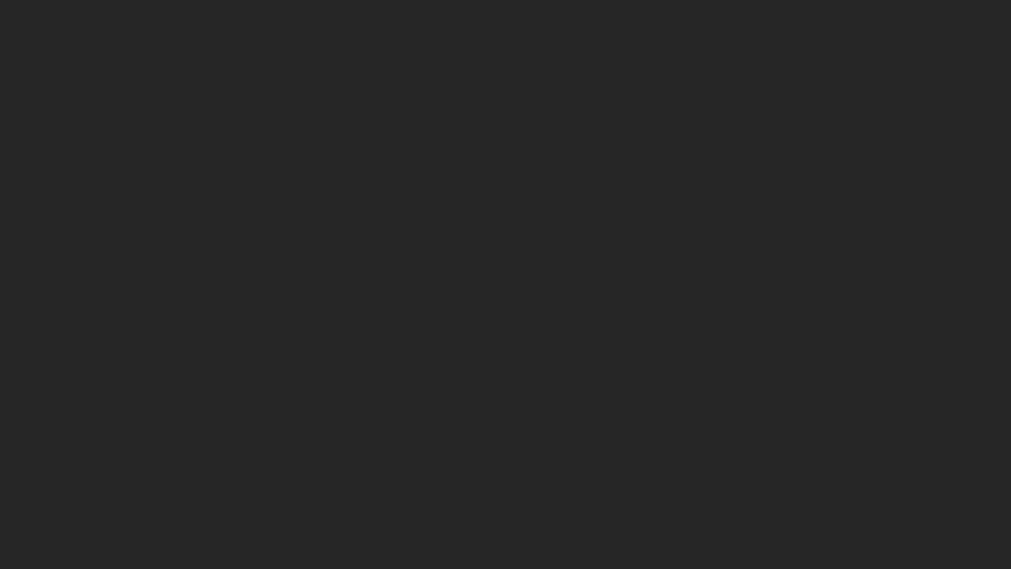